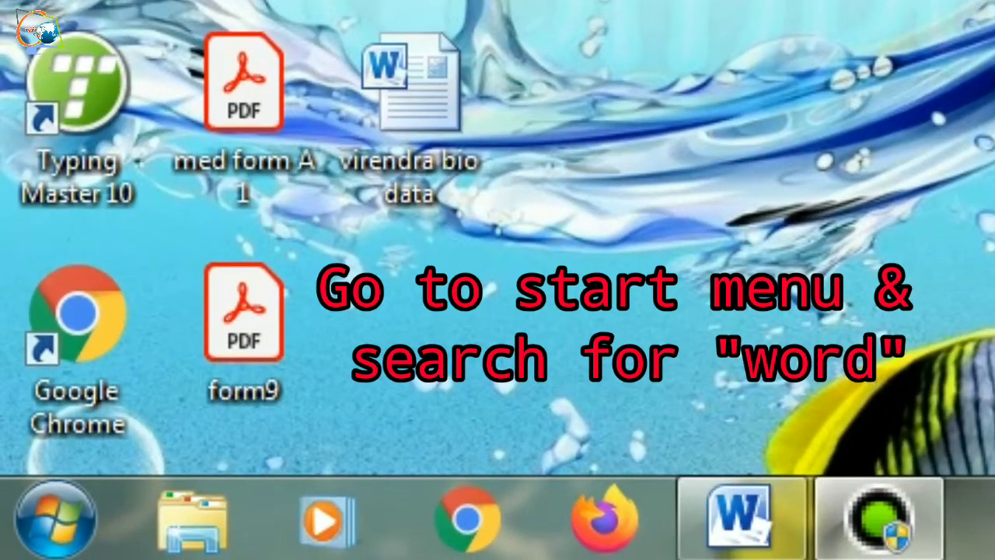
Step: Start Microsoft Word 2010 with a blank document and maximize its window
click(51, 526)
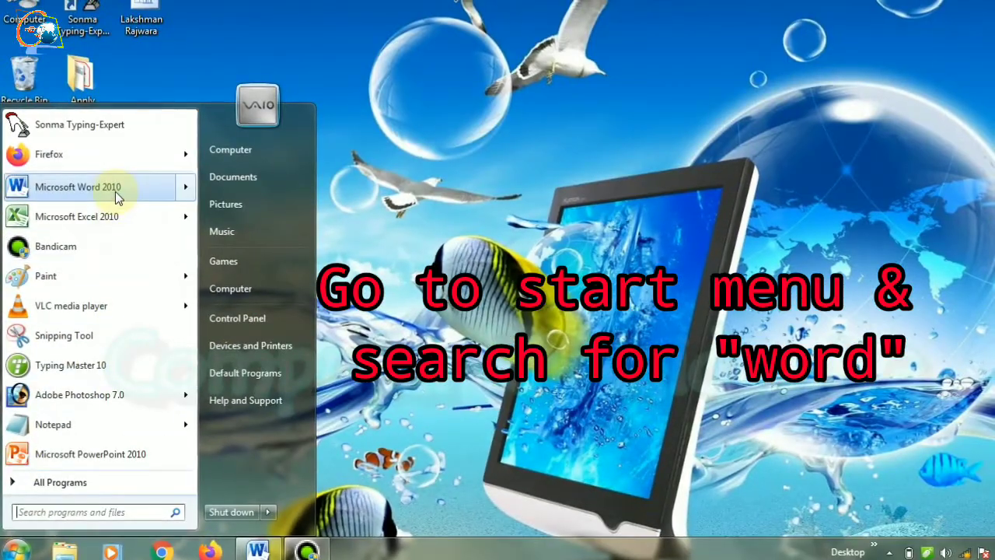
click(115, 194)
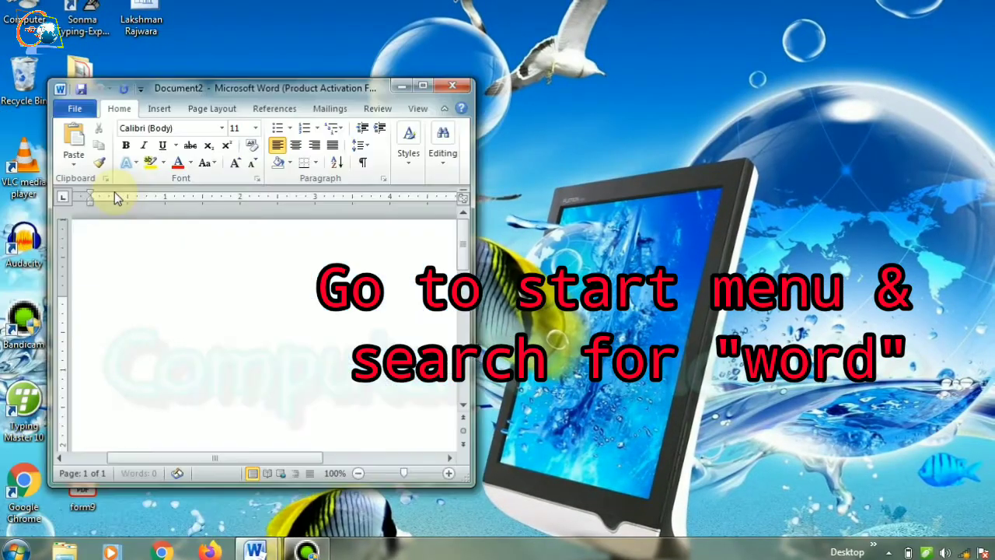
click(421, 90)
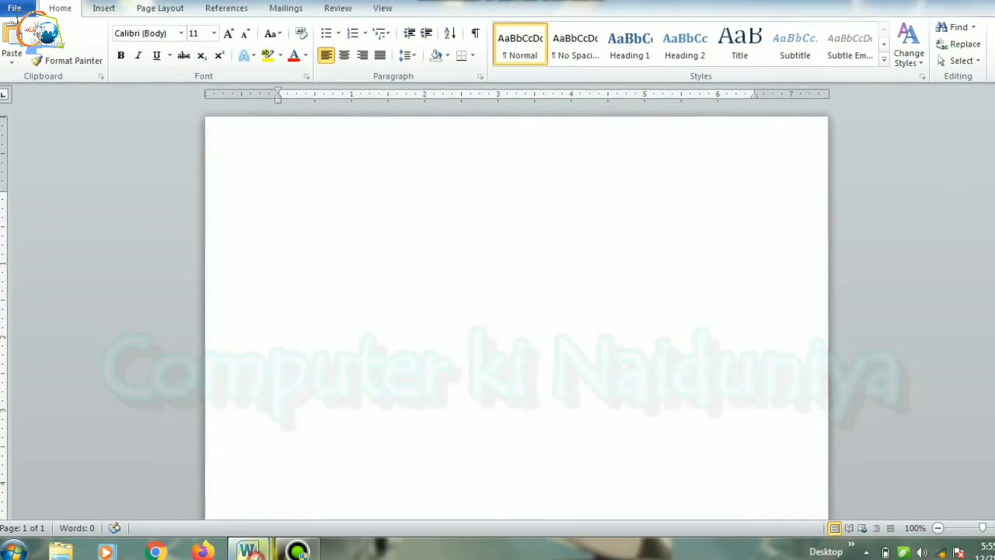
Step: Copy all the text of the open Aesop document and paste it into a new blank document
mouse_move(248, 550)
click(203, 453)
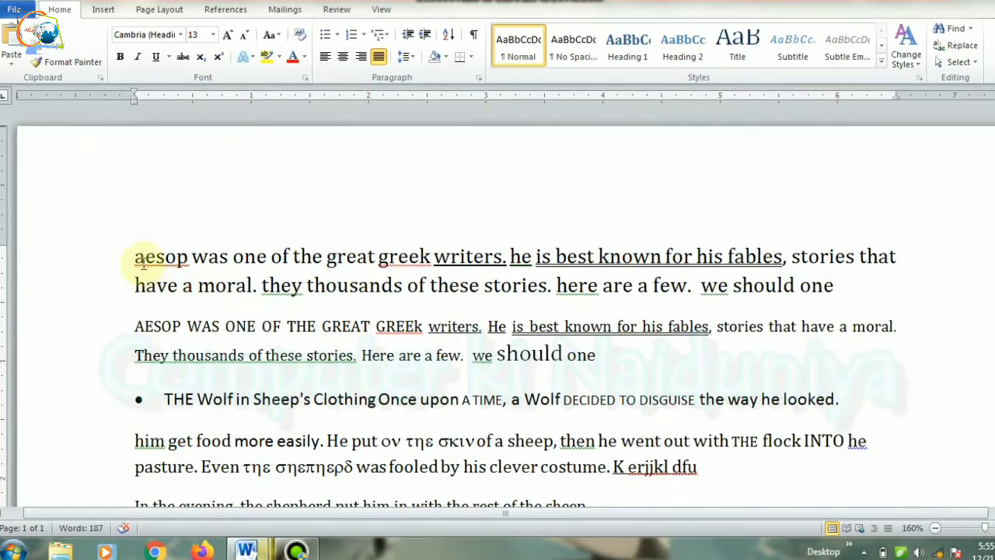
drag(134, 256, 352, 355)
drag(492, 442, 755, 462)
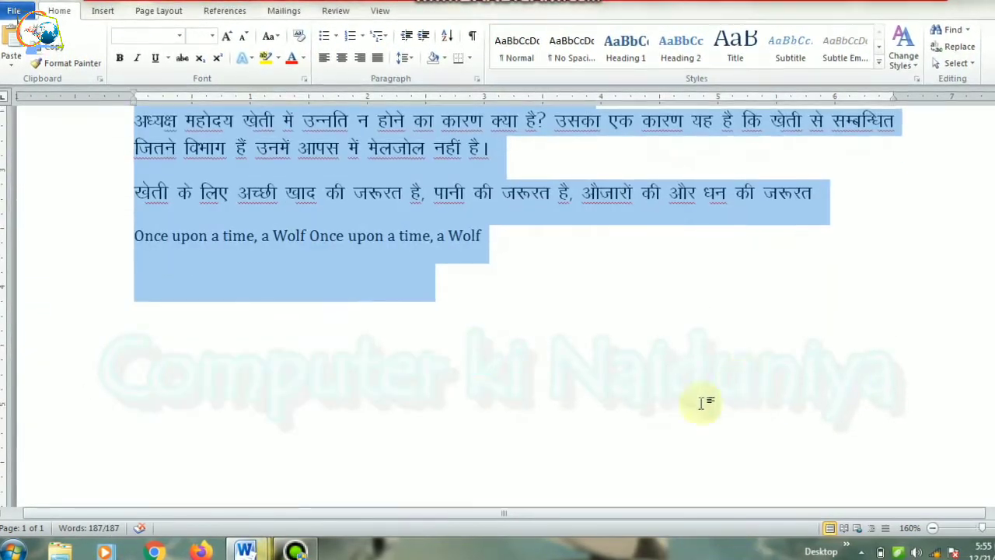
right_click(242, 549)
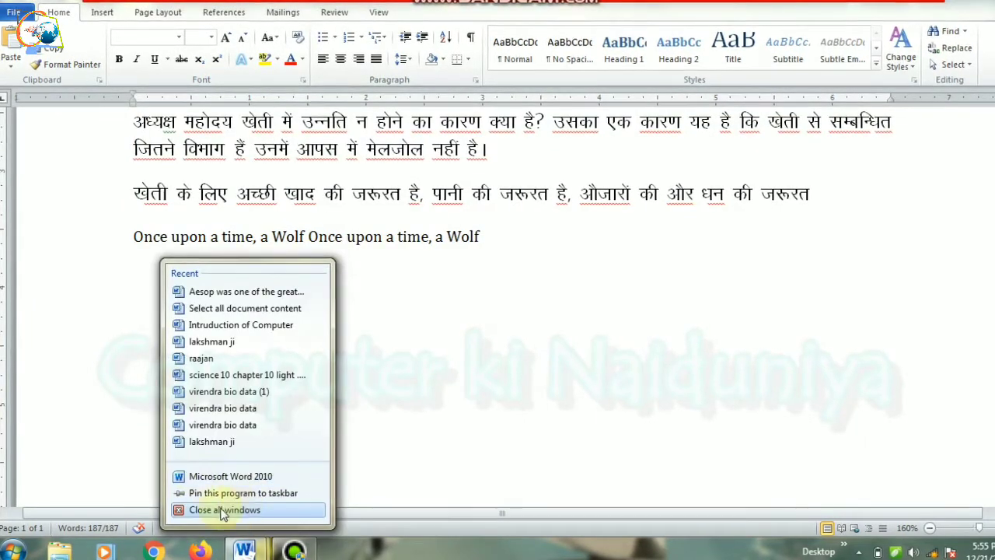
click(206, 477)
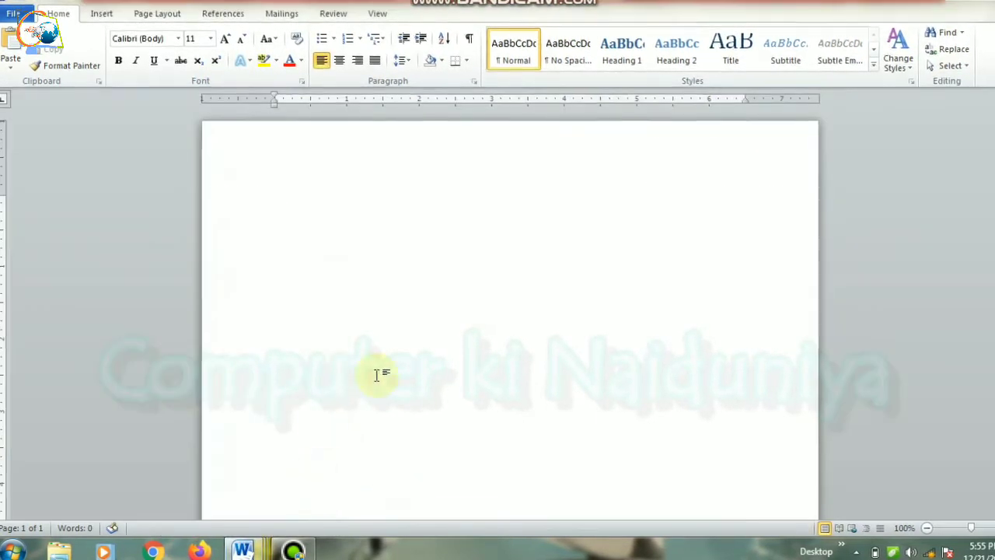
key(ctrl+v)
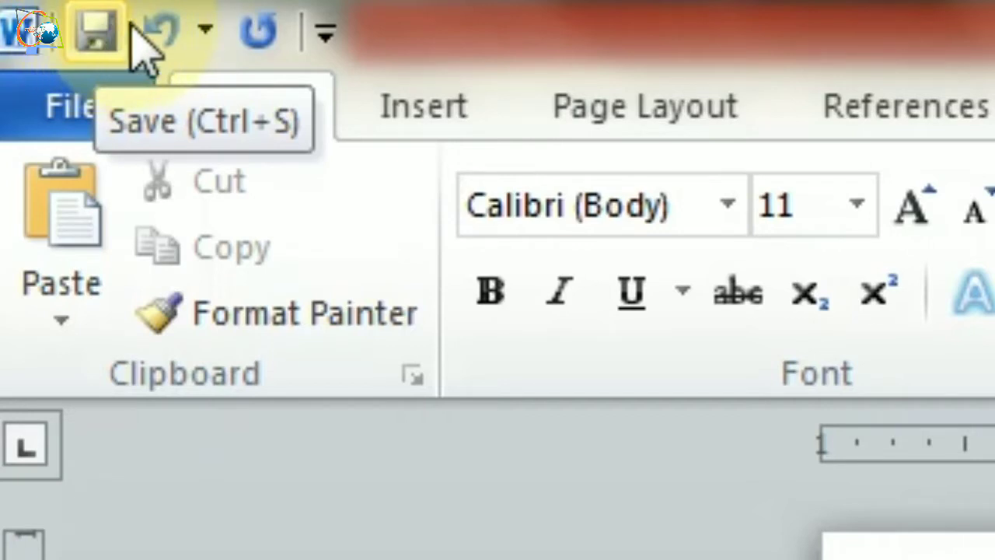
Step: Add the New command to the Quick Access Toolbar and check its other customization options
click(325, 35)
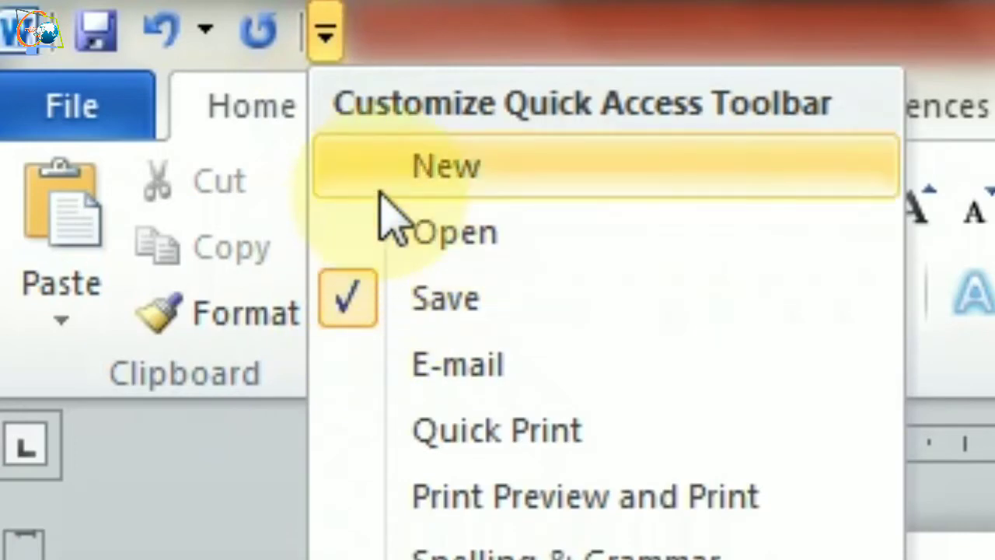
click(381, 204)
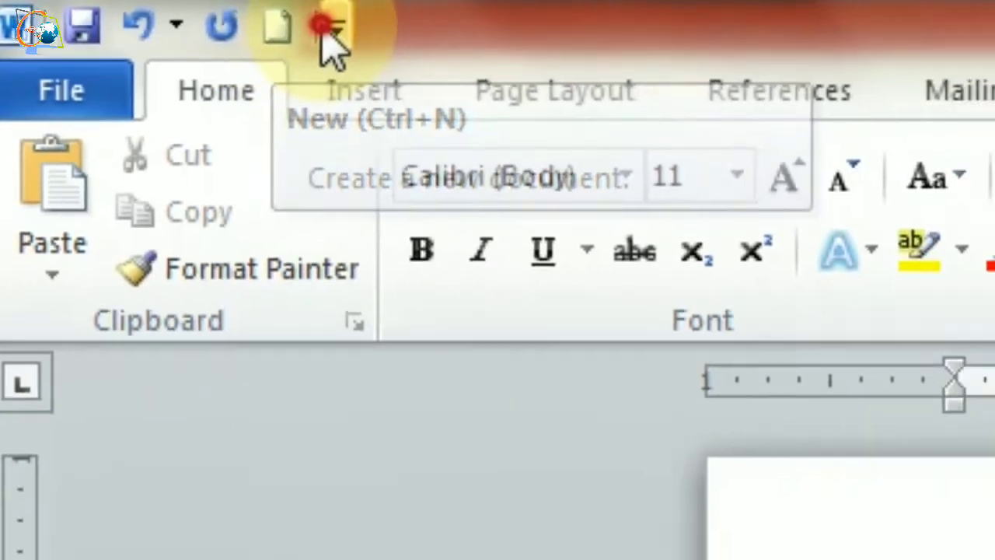
click(391, 33)
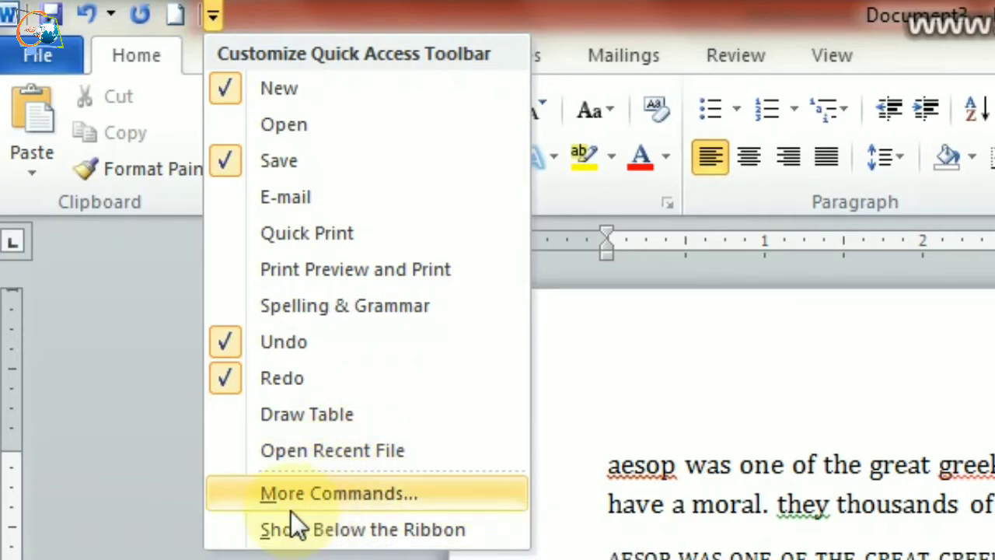
click(228, 336)
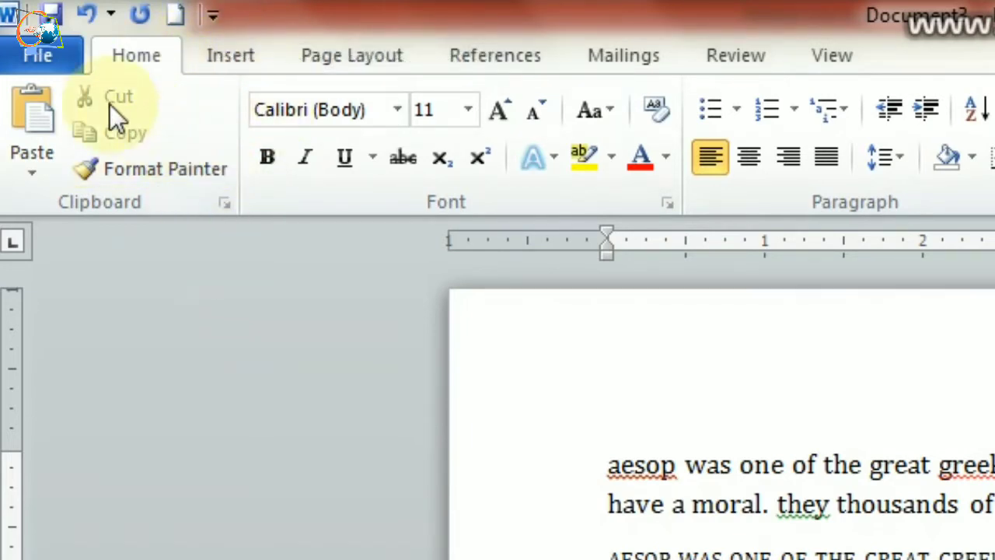
Step: Look through the document's Info, Recent and Save & Send pages
click(34, 69)
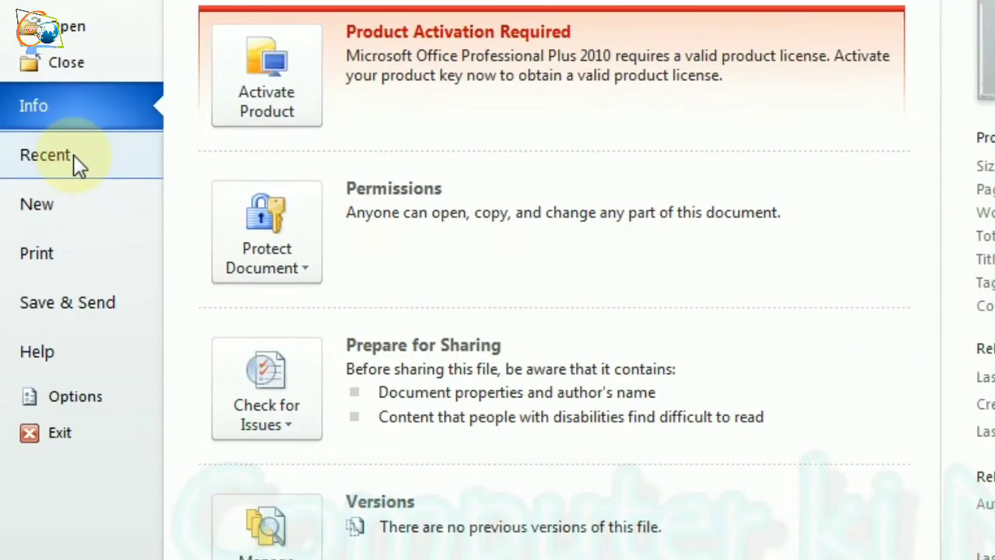
click(78, 165)
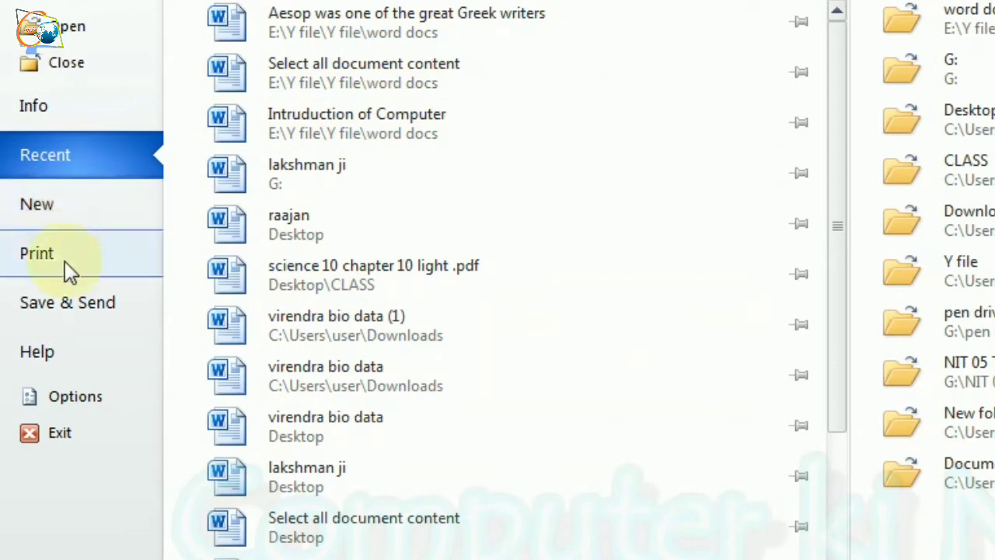
click(81, 311)
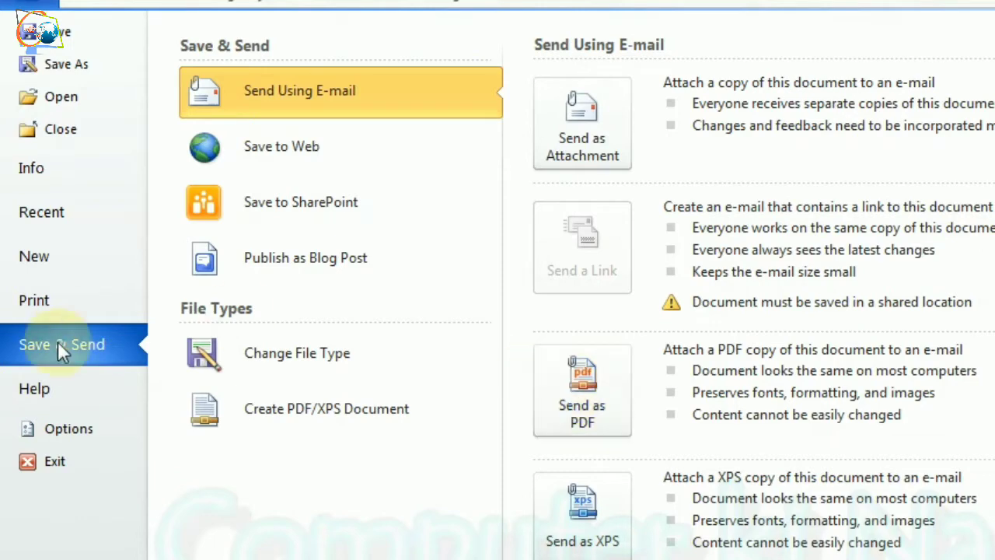
Step: Review the file types offered for saving the unsaved document
click(30, 3)
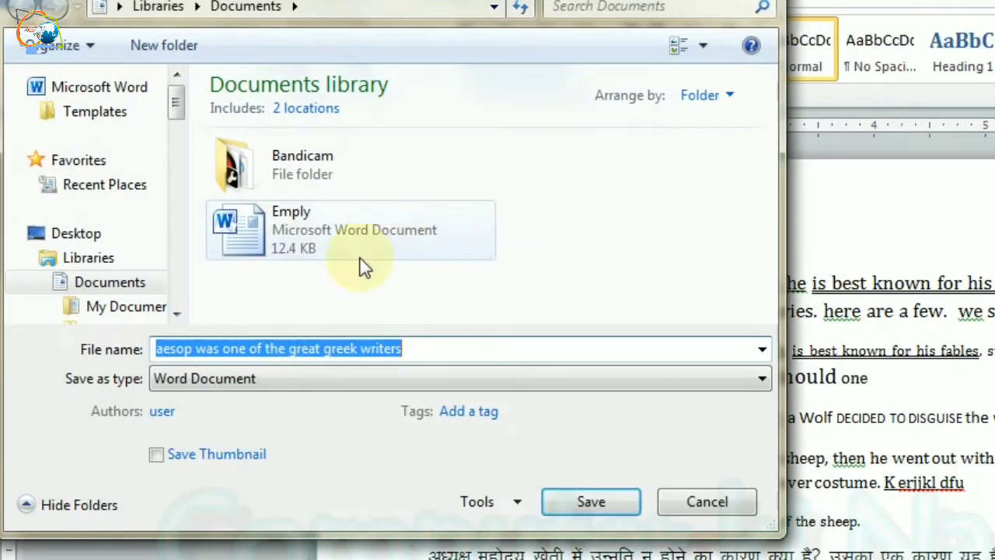
click(284, 378)
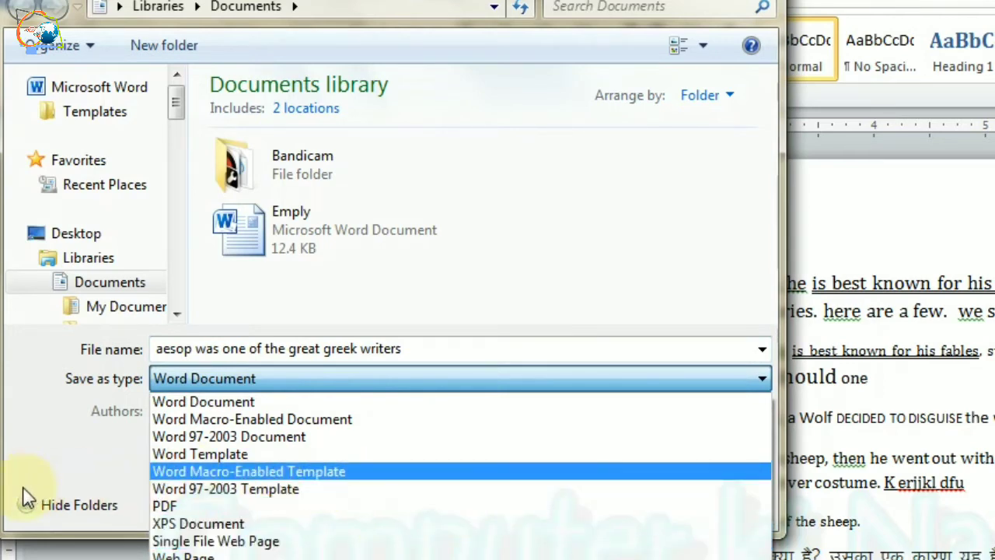
click(706, 500)
click(706, 500)
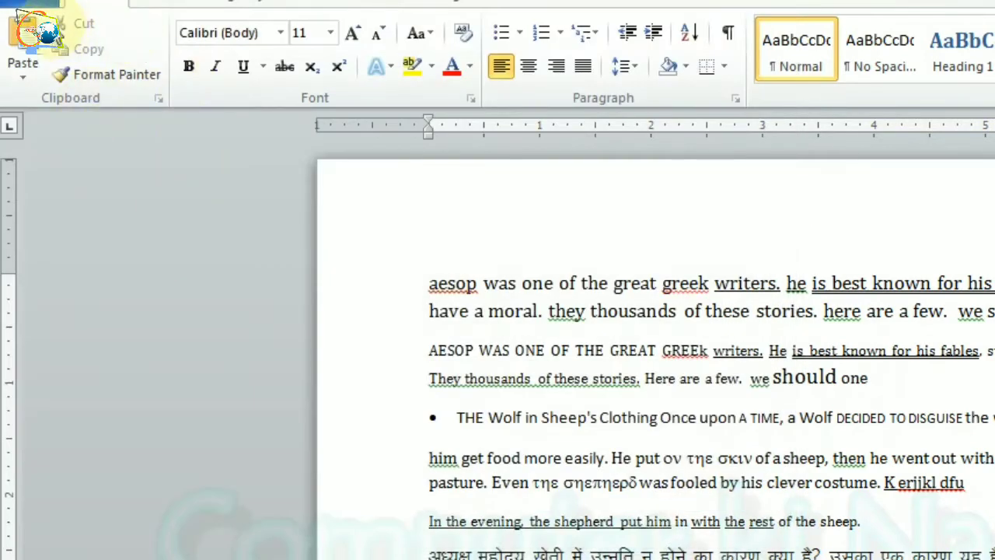
Step: Save the document on the Desktop as "aesop was one of the great greek writers" in Word Document format, and save it once more
click(31, 4)
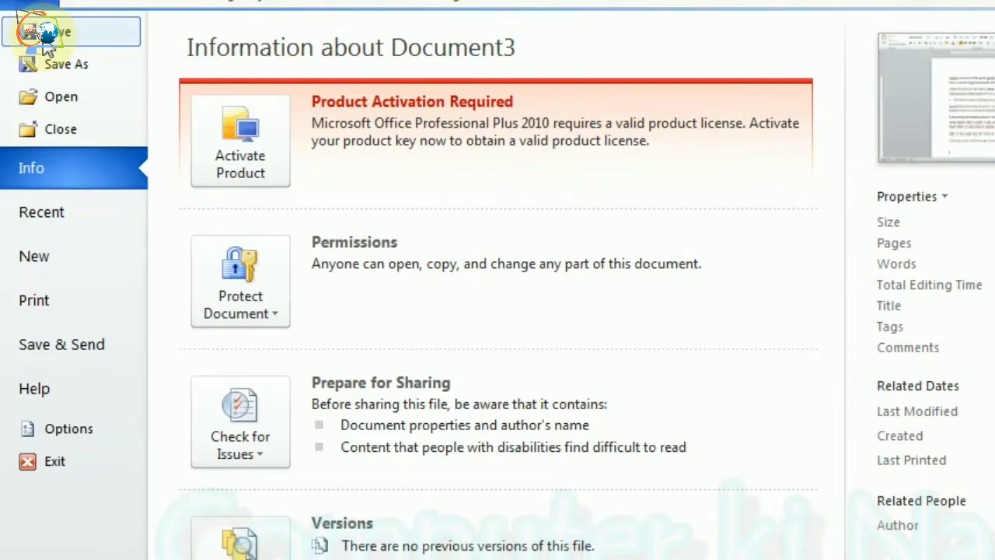
click(44, 35)
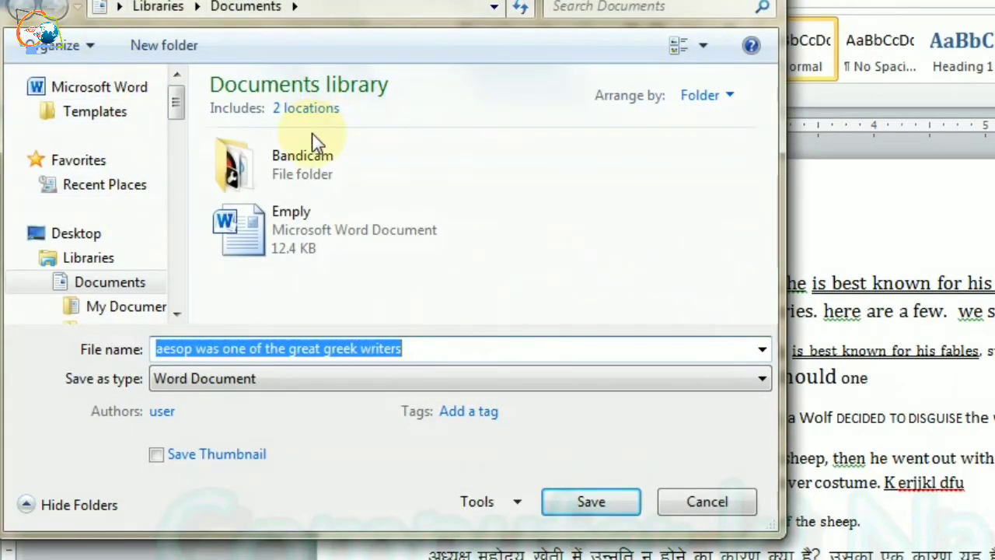
click(102, 240)
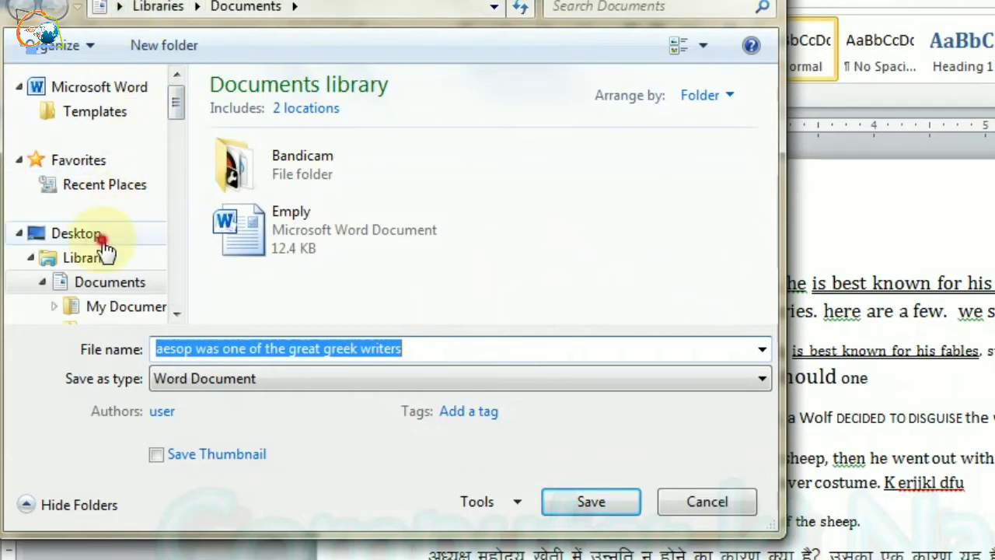
click(597, 501)
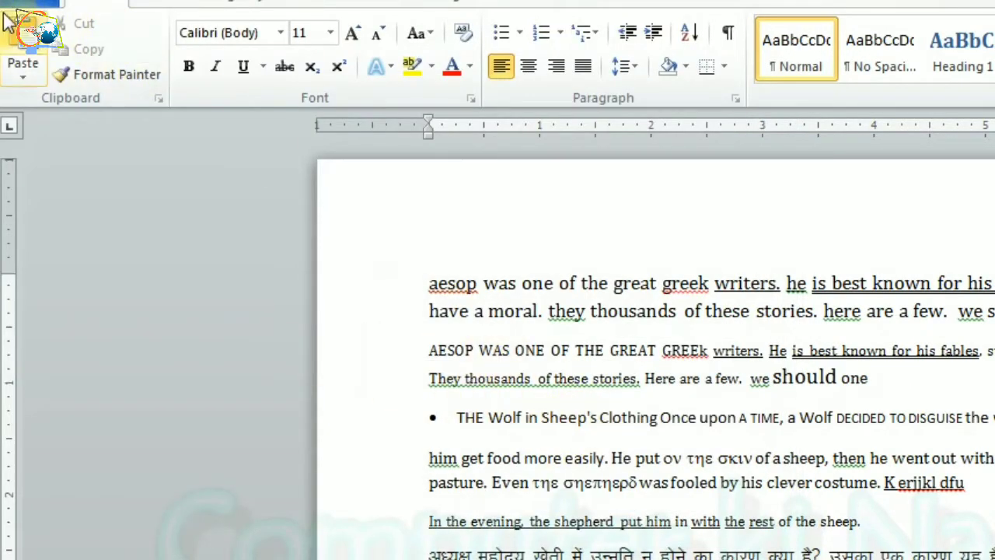
click(31, 3)
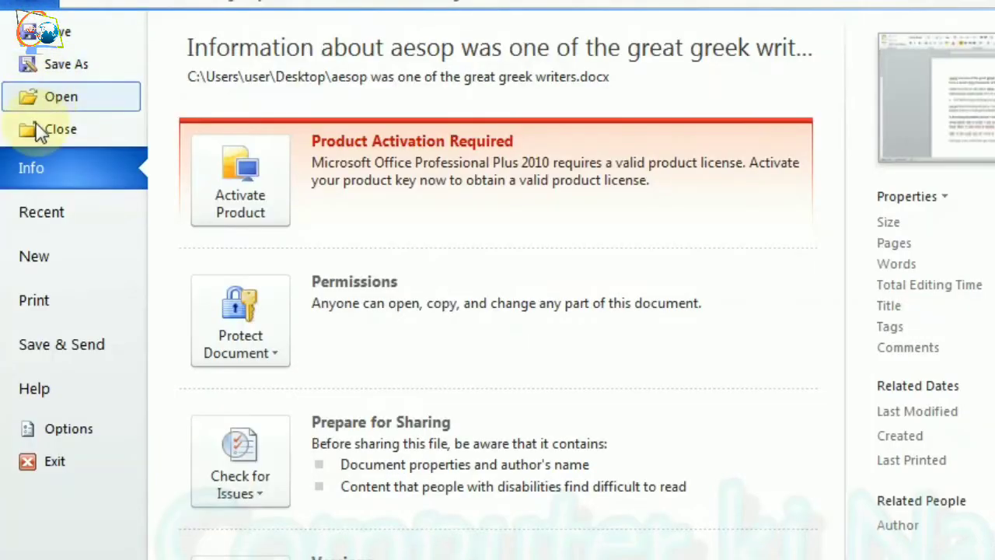
click(47, 31)
Step: Try choosing XPS Document as the file type for a copy of the saved document
click(32, 4)
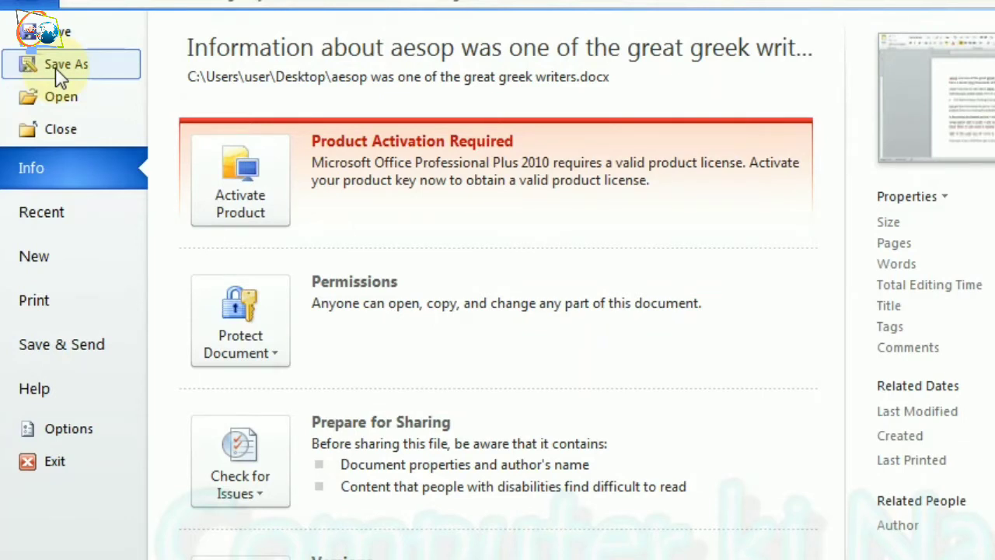
click(56, 68)
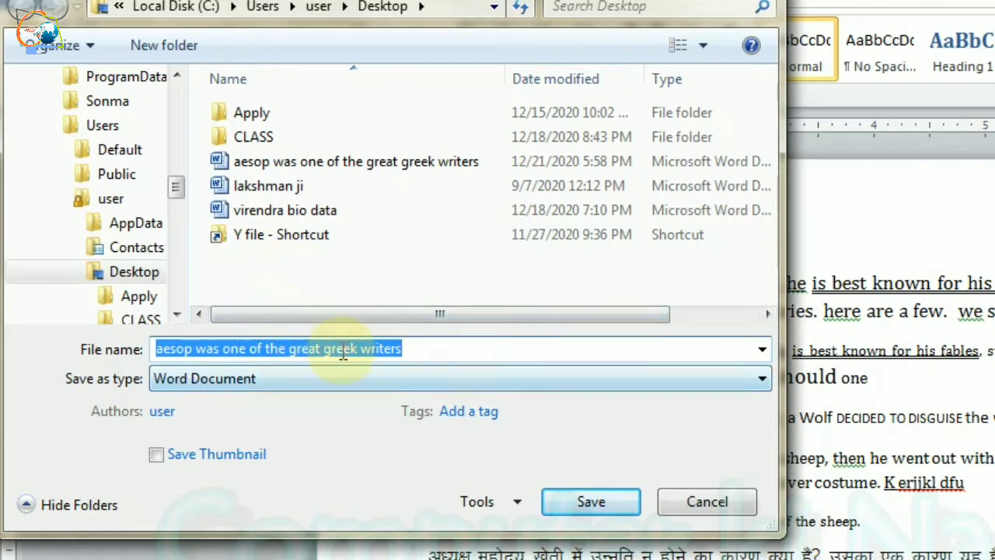
click(417, 349)
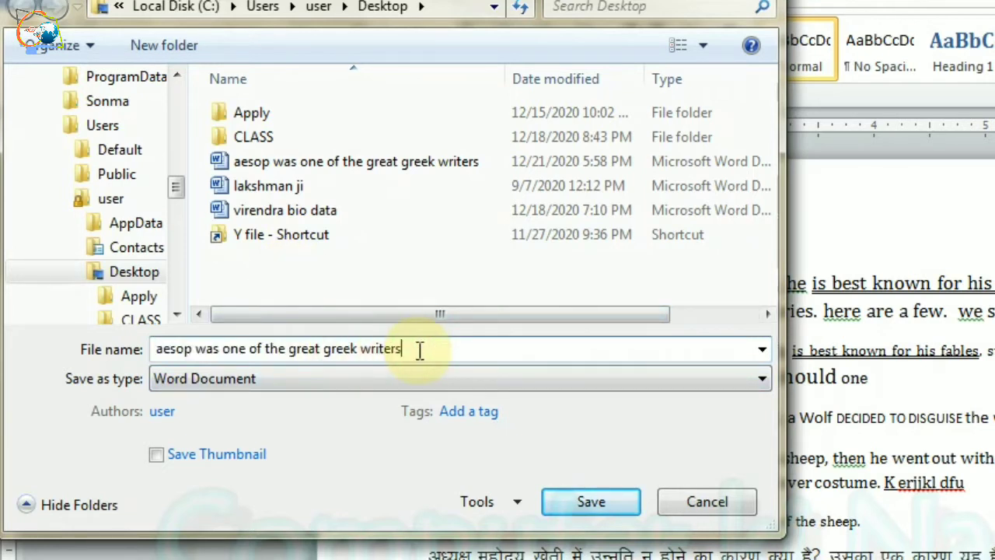
click(316, 381)
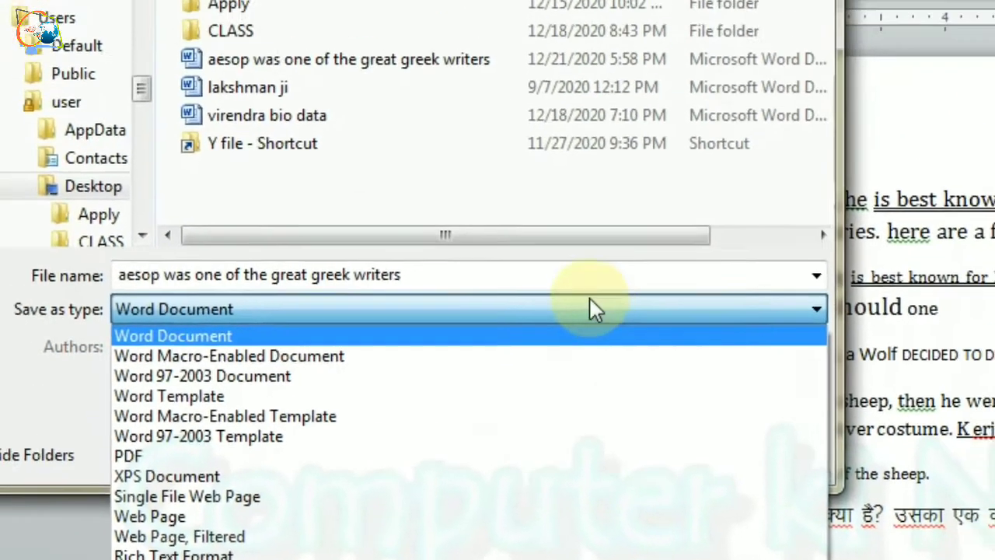
click(640, 70)
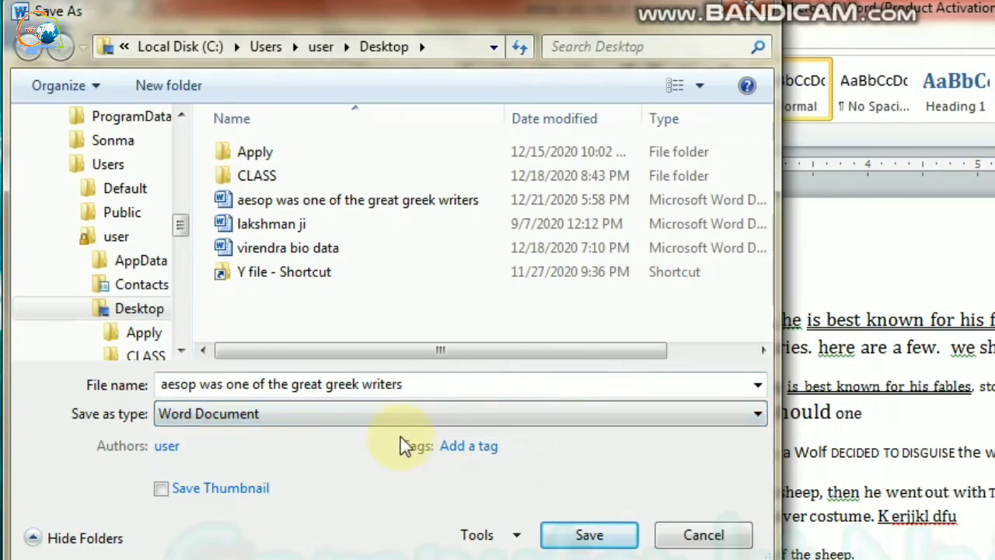
click(419, 417)
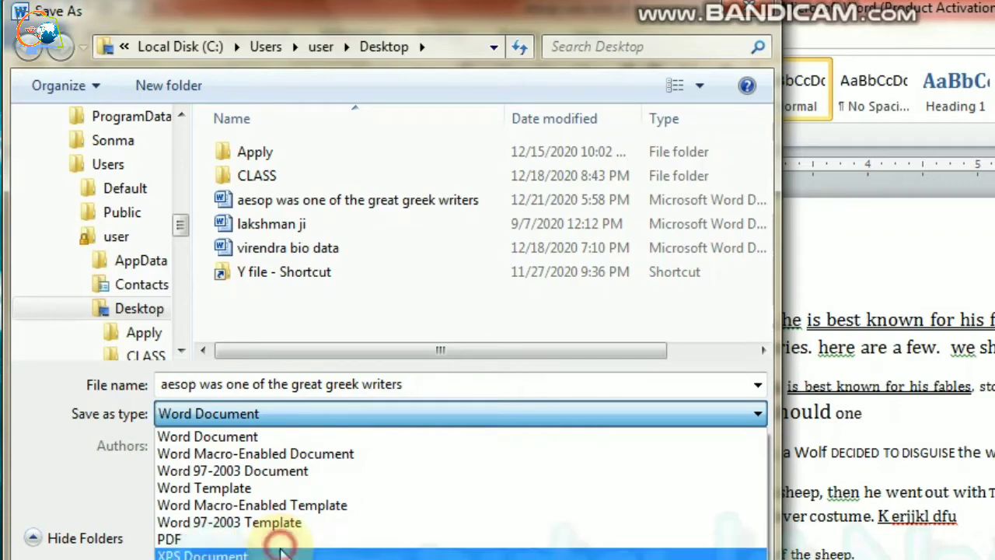
click(283, 554)
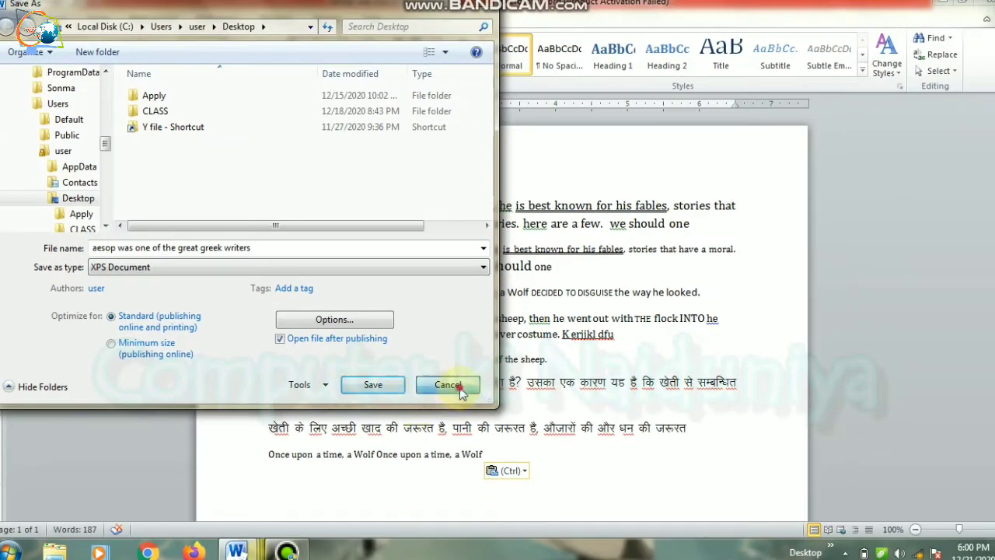
click(449, 385)
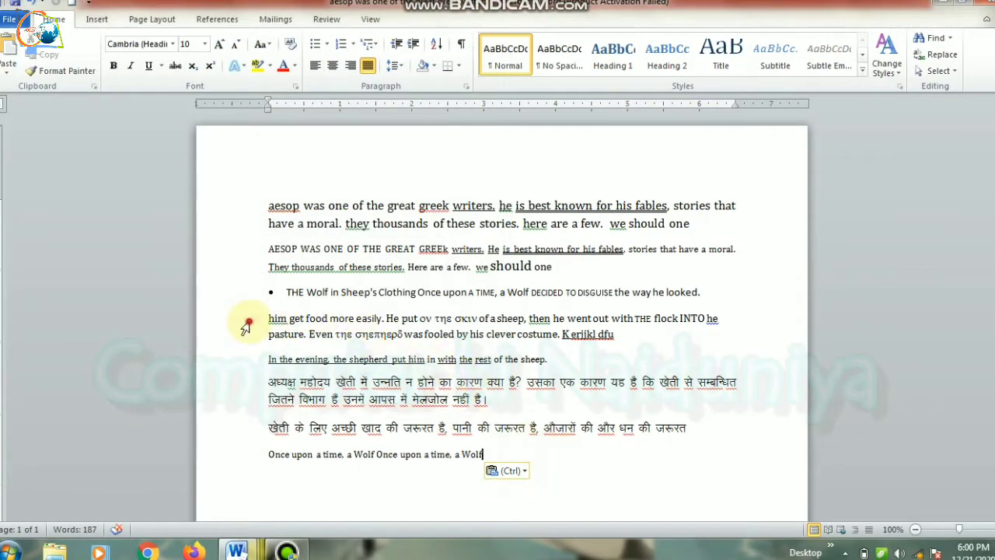
Step: Cut the "him get food" and "In the evening" paragraphs and insert a page break in their place
drag(247, 323, 556, 361)
key(ctrl+c)
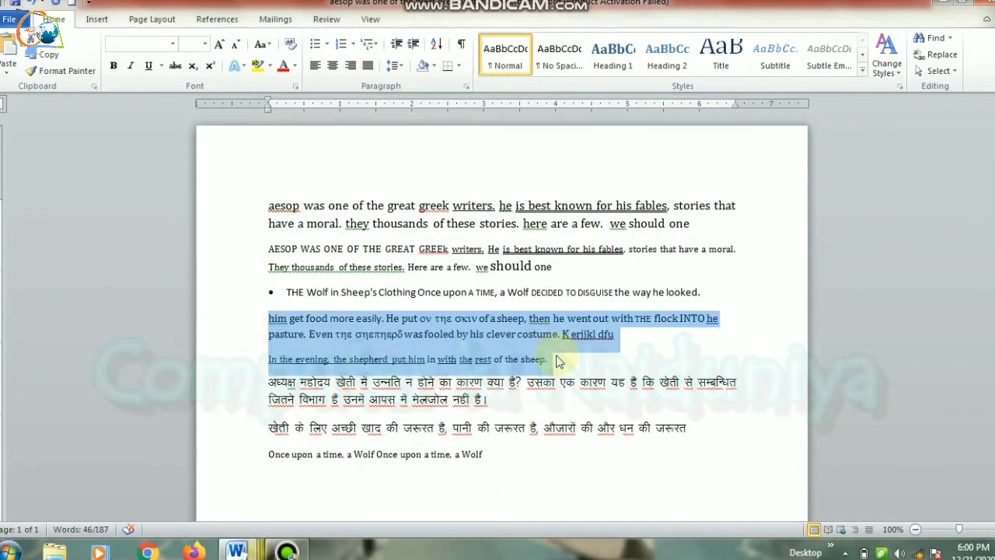
key(ctrl+Return)
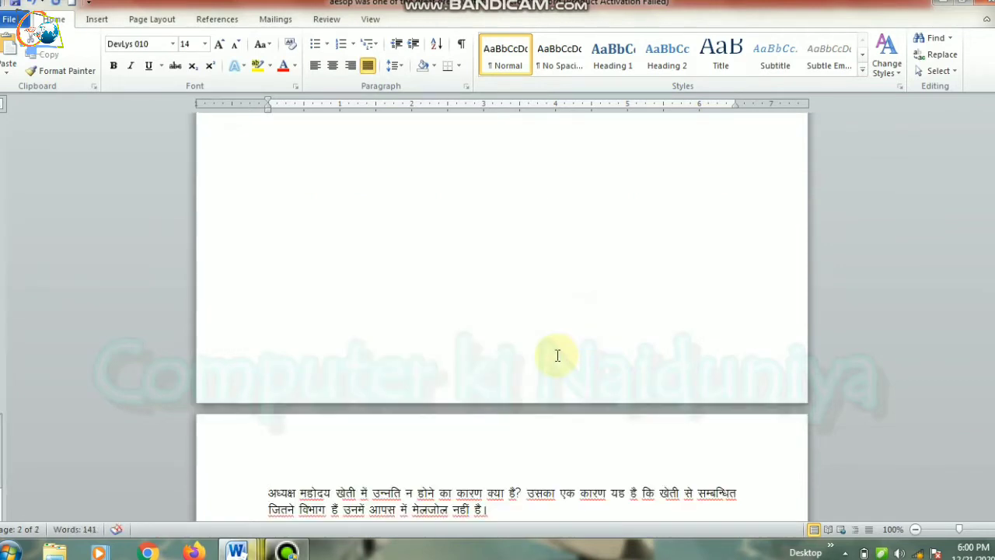
Step: Insert a page break after the last line of page 2 and paste the cut paragraphs on page 3
scroll(558, 355, down, 8)
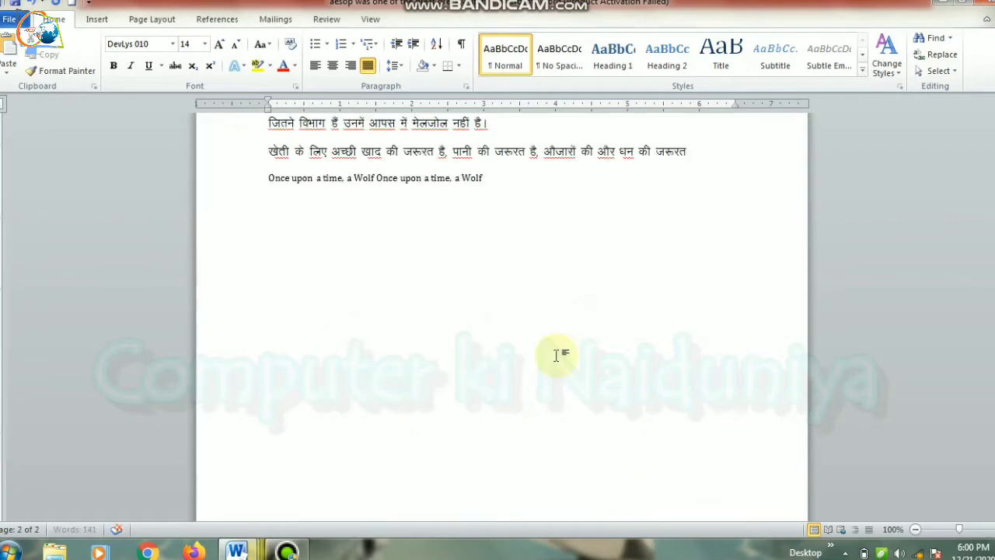
key(ctrl+Return)
key(ctrl+v)
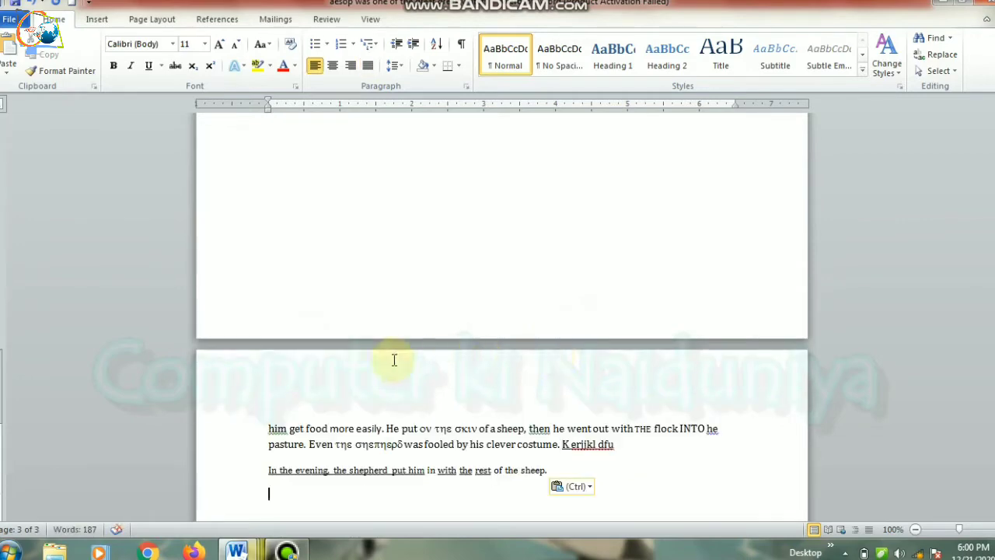
Step: Start saving a copy of the document on the Desktop with PDF as the file type
click(10, 18)
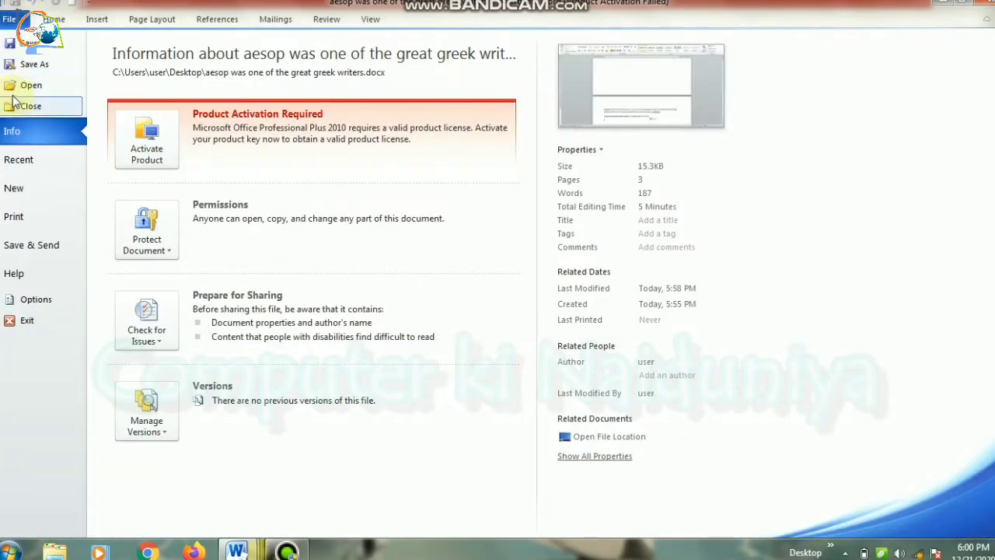
click(23, 65)
click(249, 267)
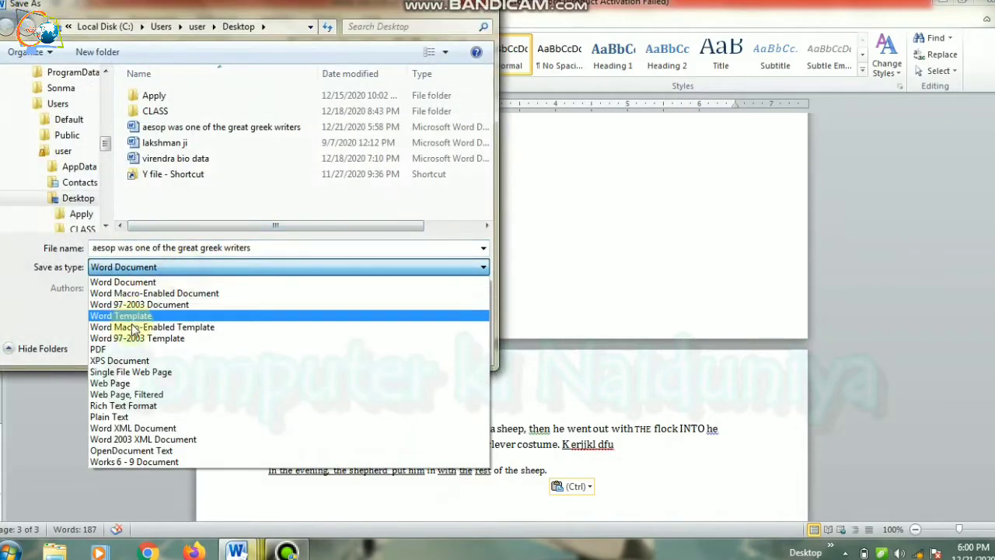
click(109, 349)
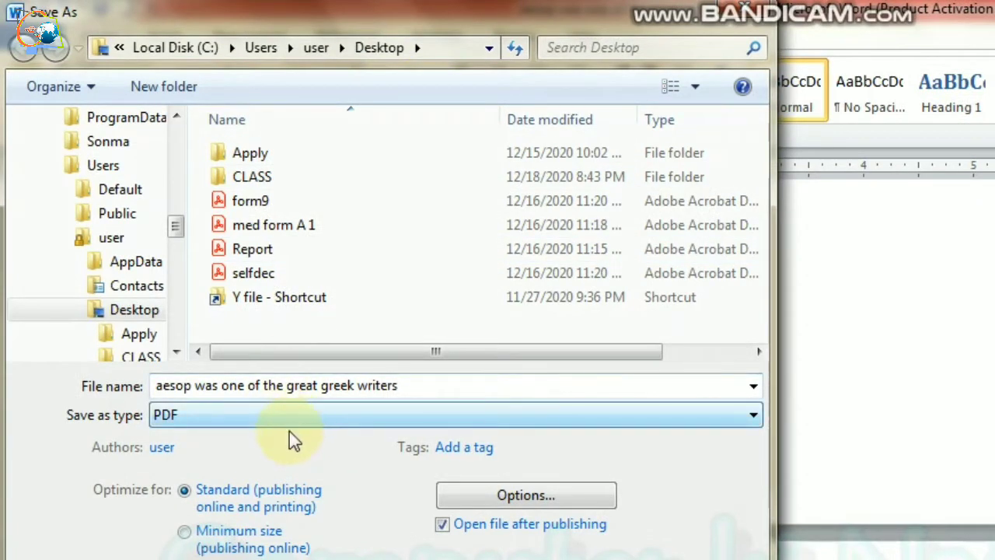
Step: Limit the PDF's page range to pages 1 to 2 in the export options and save it
click(531, 498)
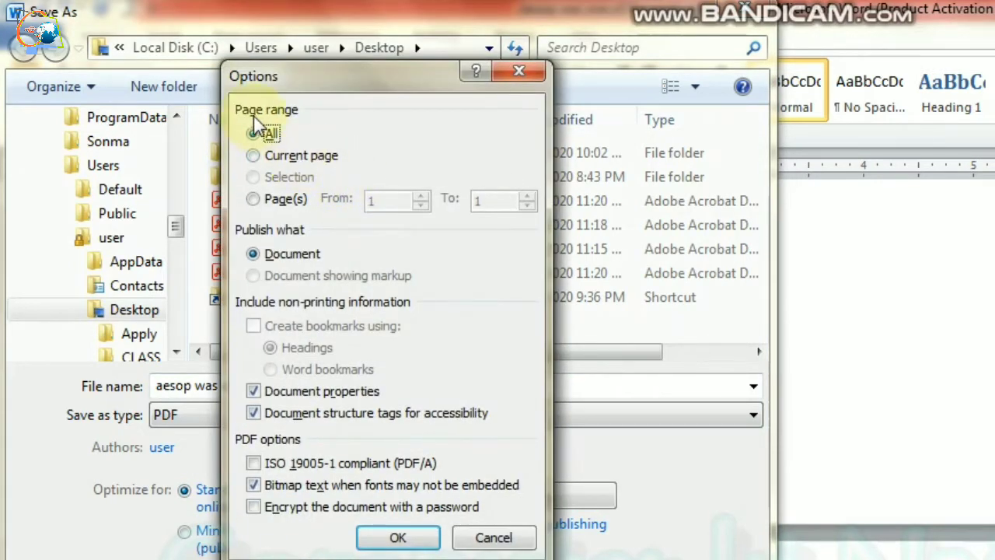
click(294, 163)
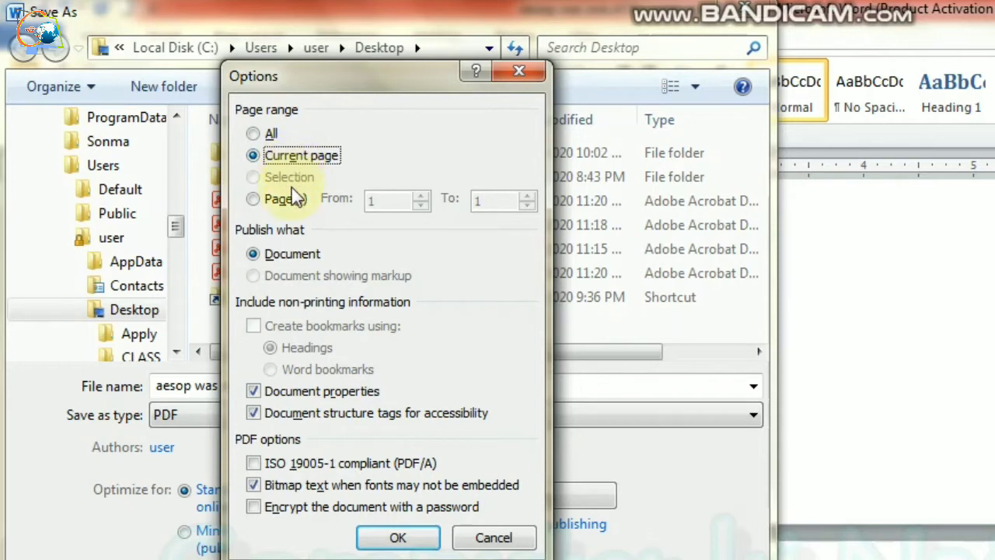
click(287, 199)
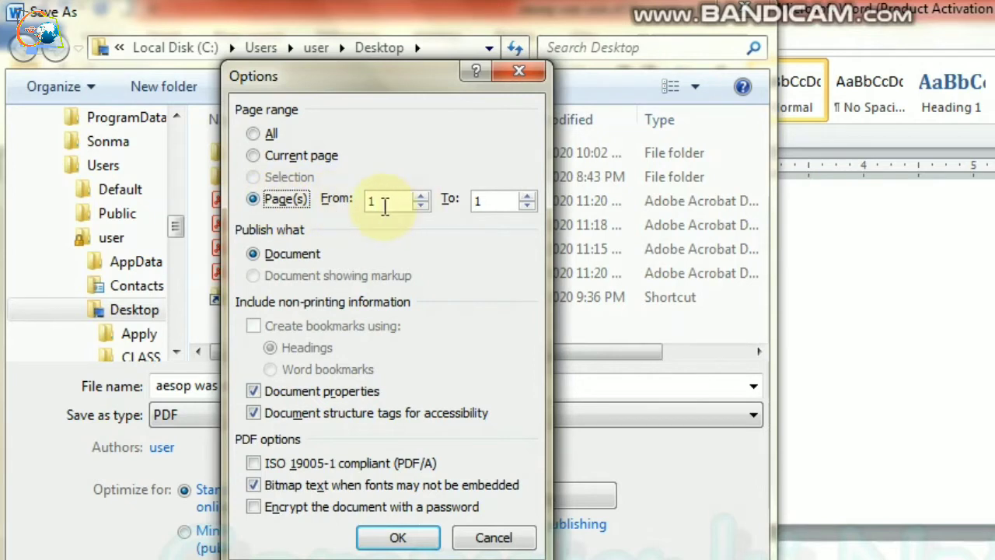
click(528, 197)
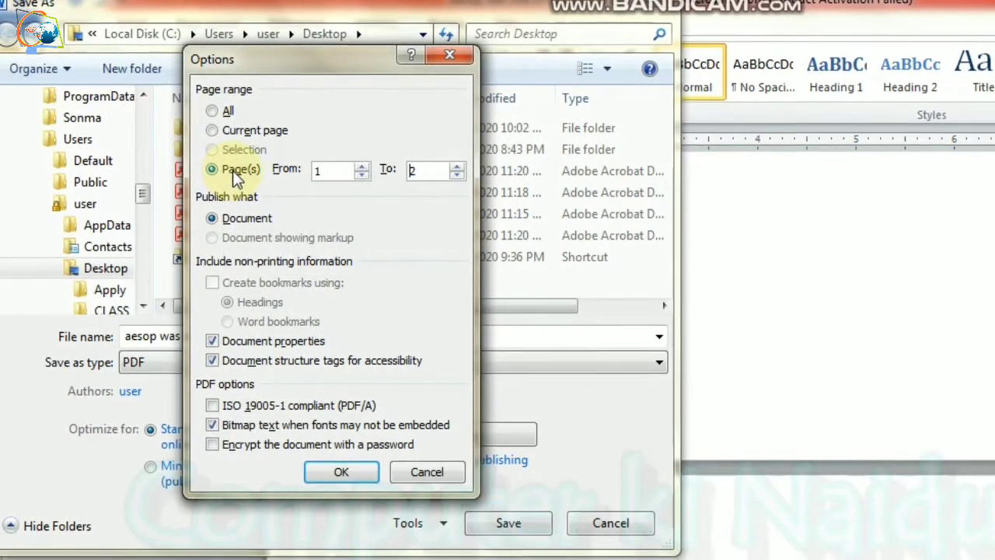
click(354, 472)
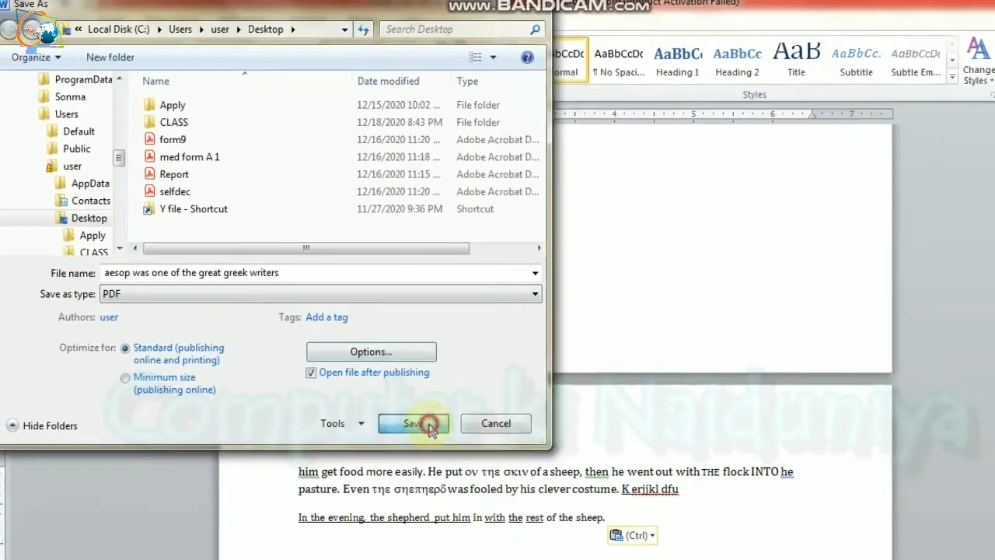
click(527, 519)
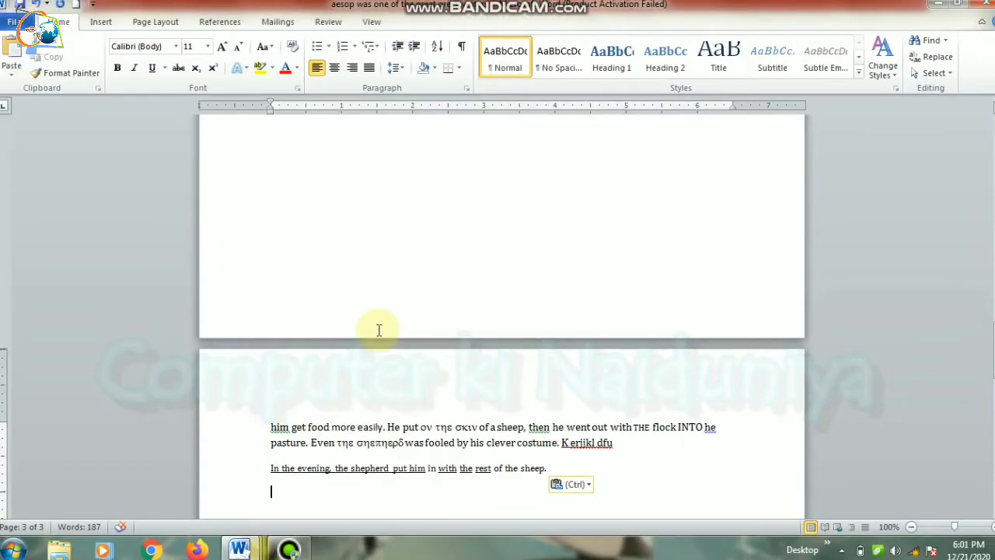
Step: Look through the pages of the published PDF in Adobe Acrobat Reader and return to the Word document
scroll(395, 313, down, 10)
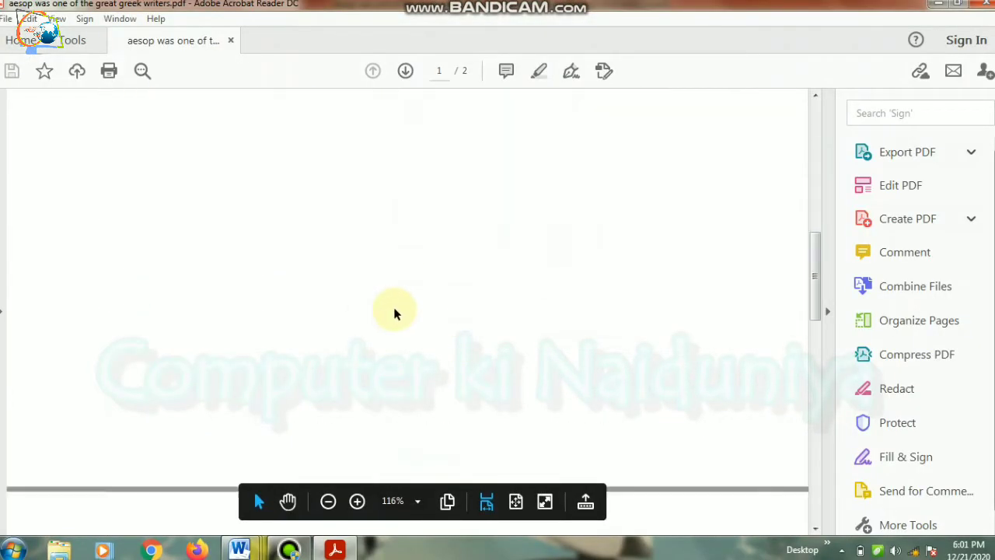
scroll(414, 311, down, 2)
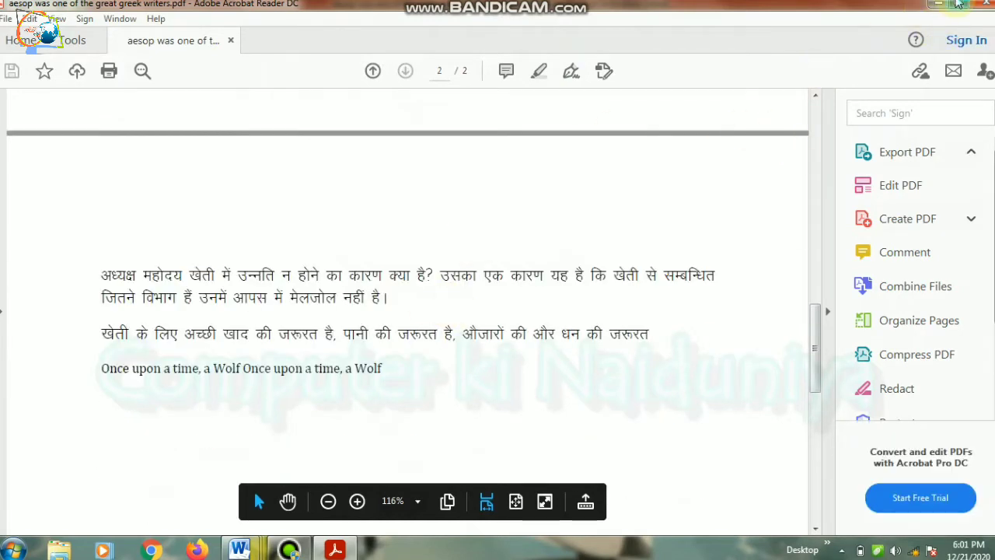
click(957, 3)
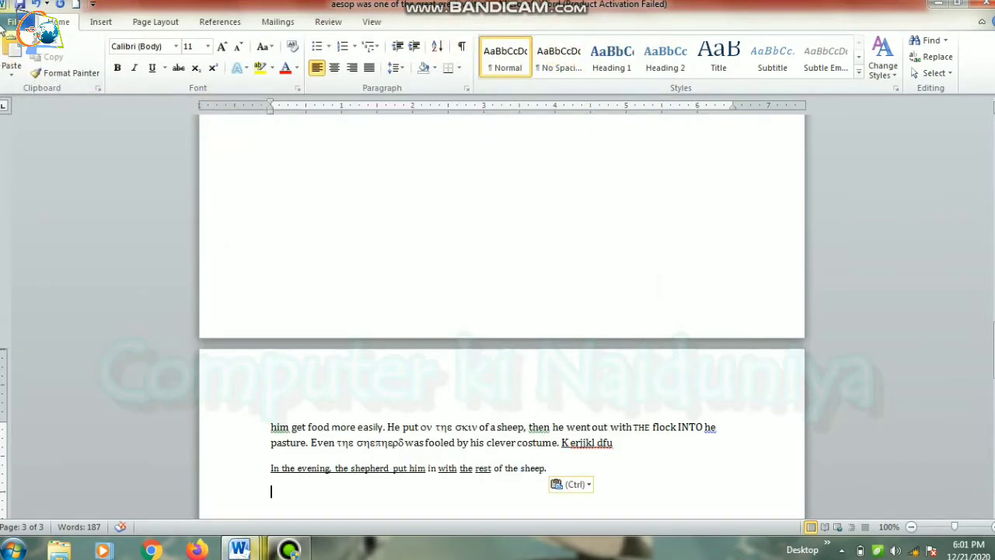
Step: View the Word documents available for opening on the Desktop without opening any
click(11, 22)
click(59, 87)
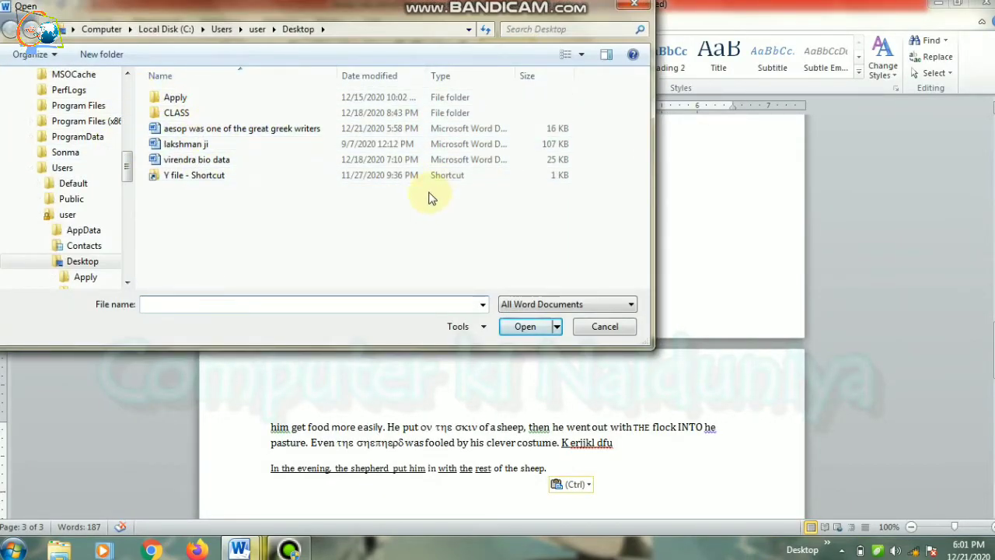
click(605, 327)
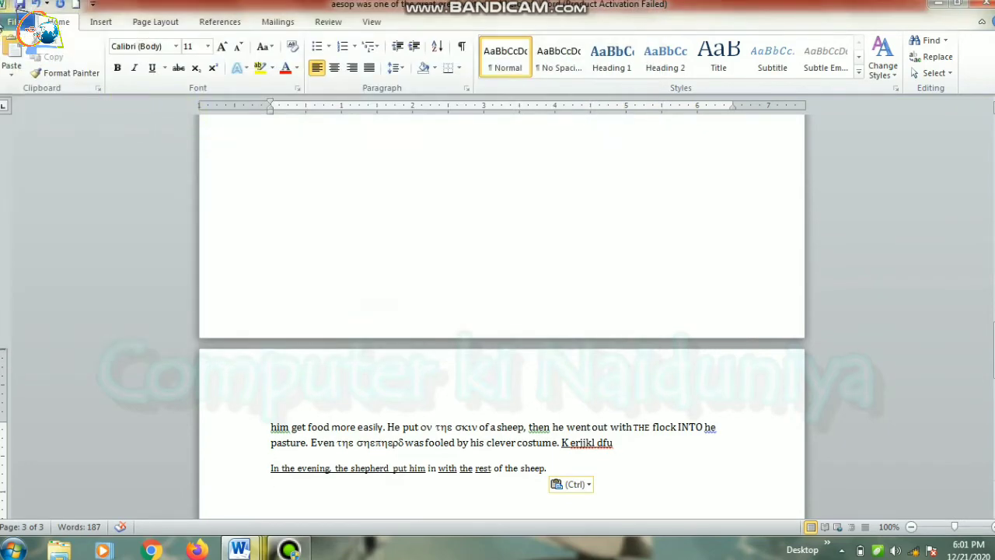
Step: In the print settings, try Print Current Page and set a custom print range of pages 1-2
click(11, 21)
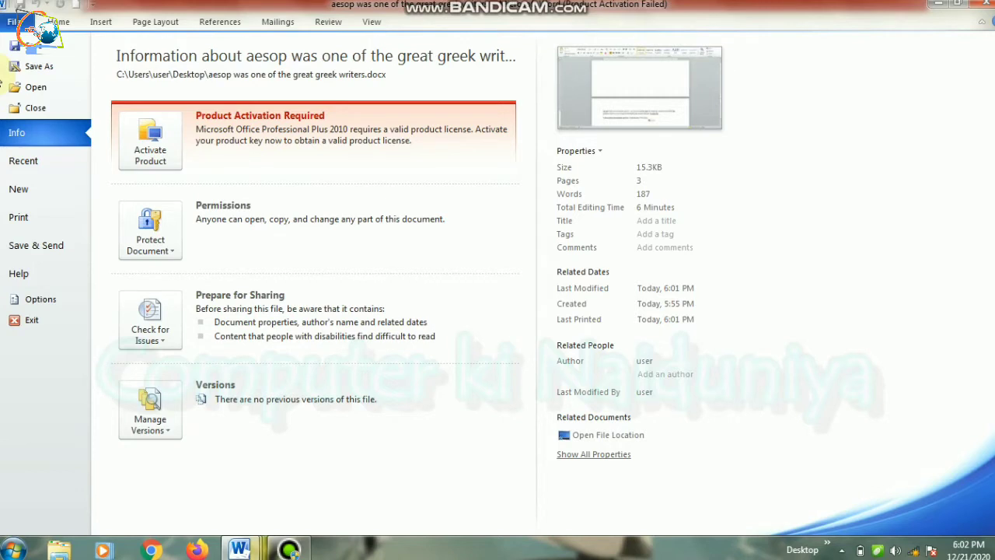
click(41, 219)
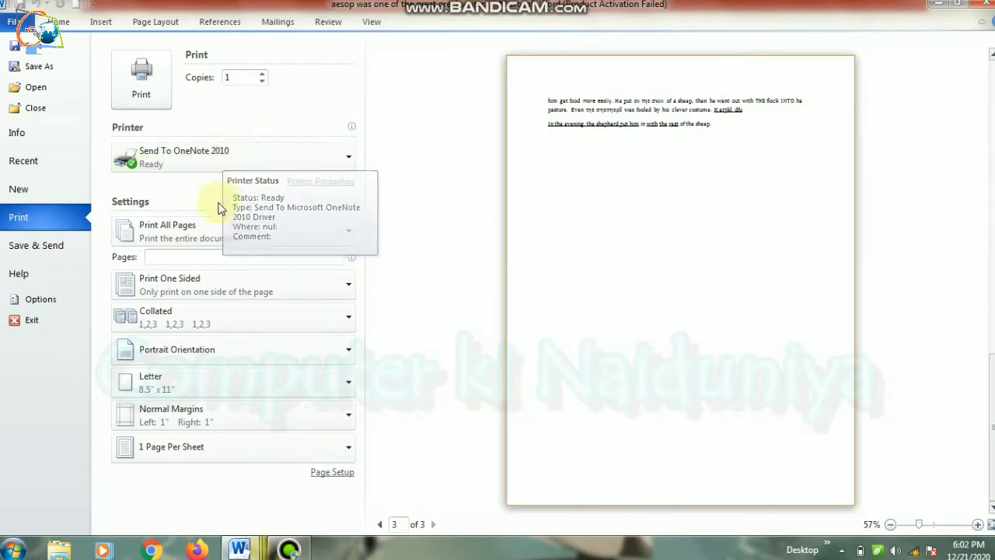
click(213, 231)
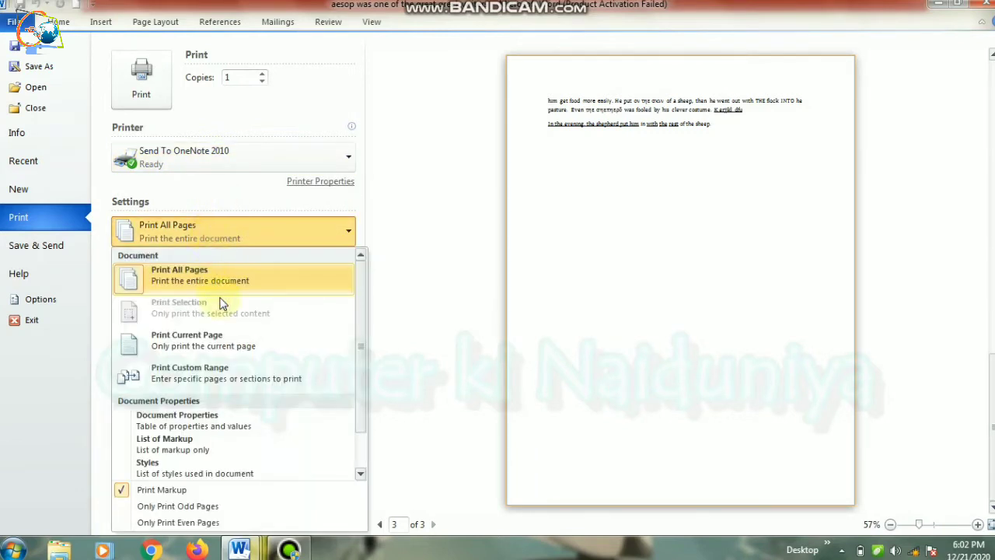
click(210, 344)
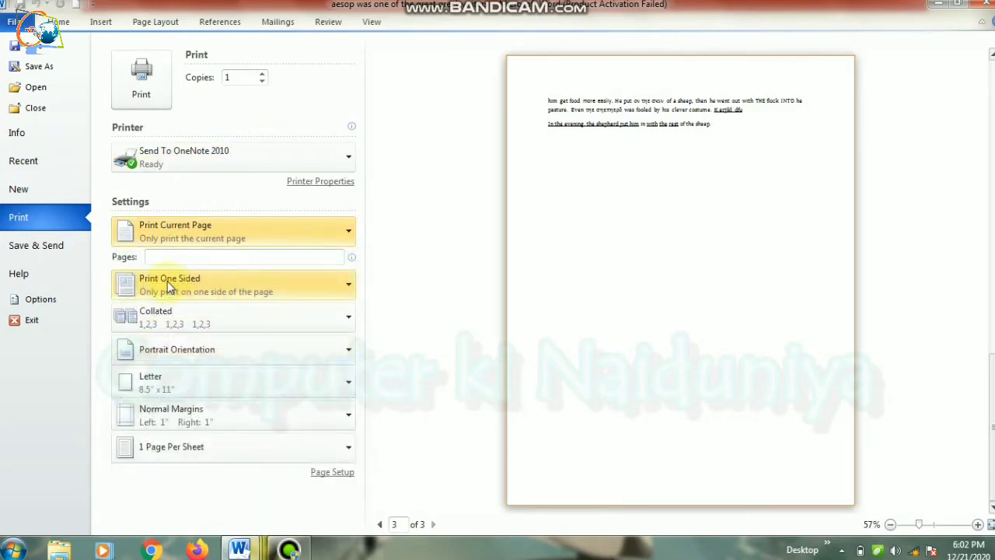
click(181, 255)
text(12)
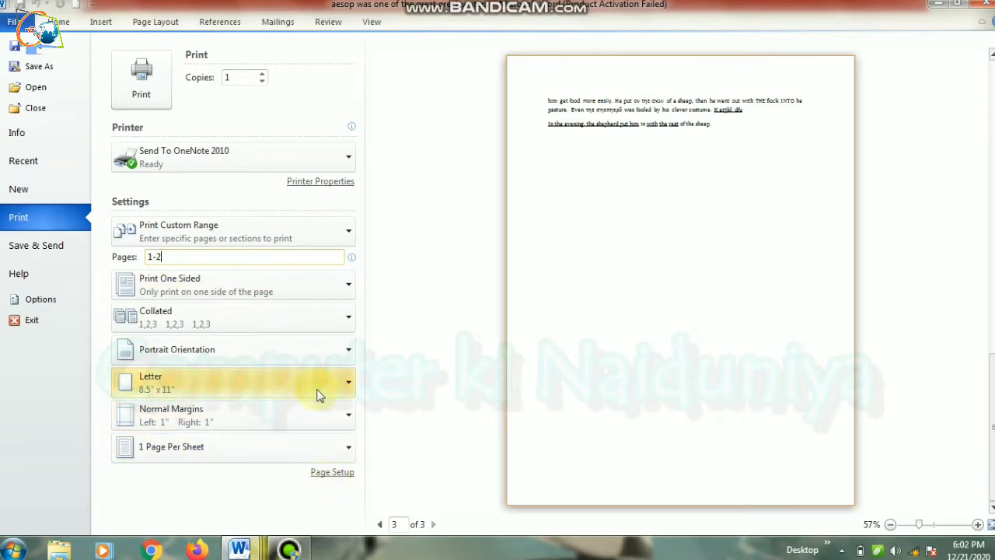
Step: Examine the Page Setup margins, orientation and multiple-pages options, and leave the print view without changing them
click(333, 472)
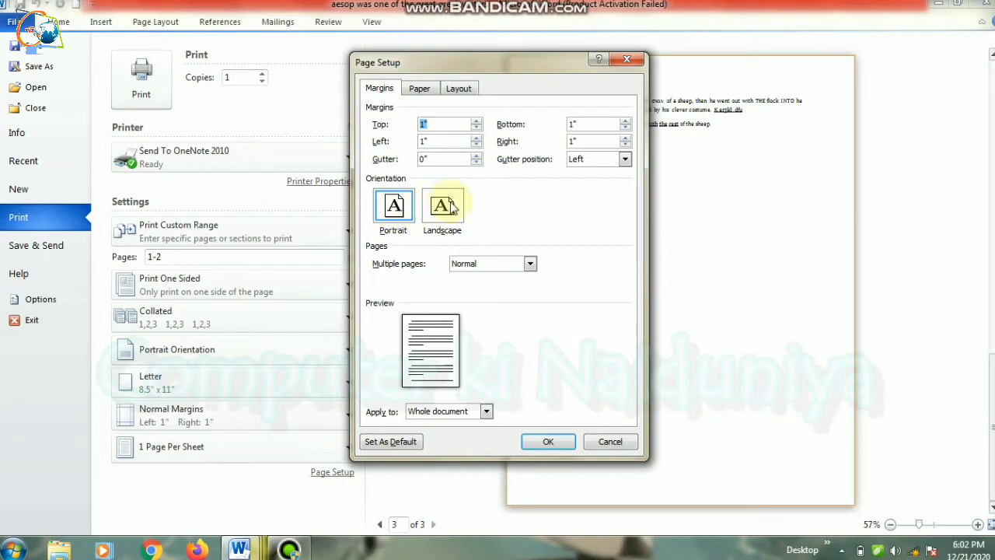
click(476, 266)
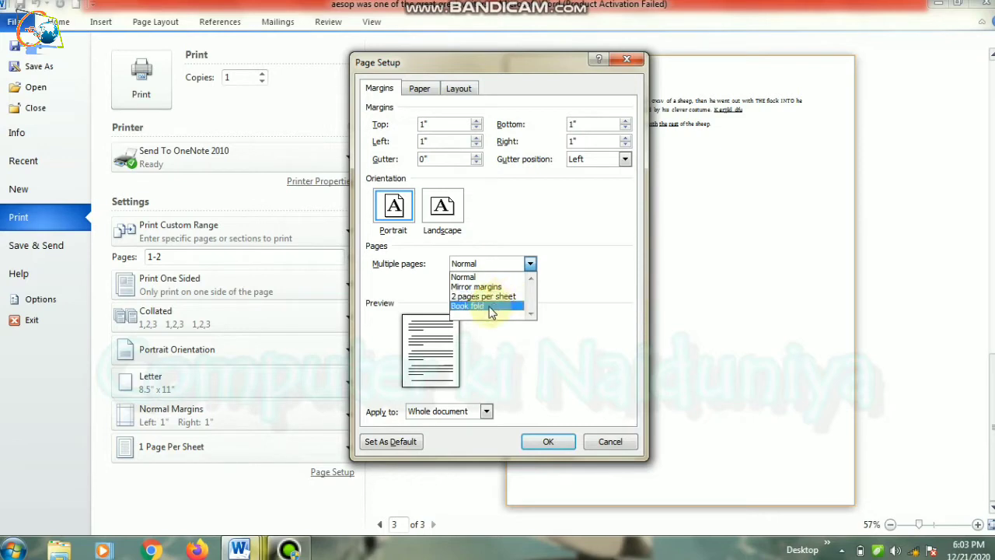
click(504, 344)
click(496, 260)
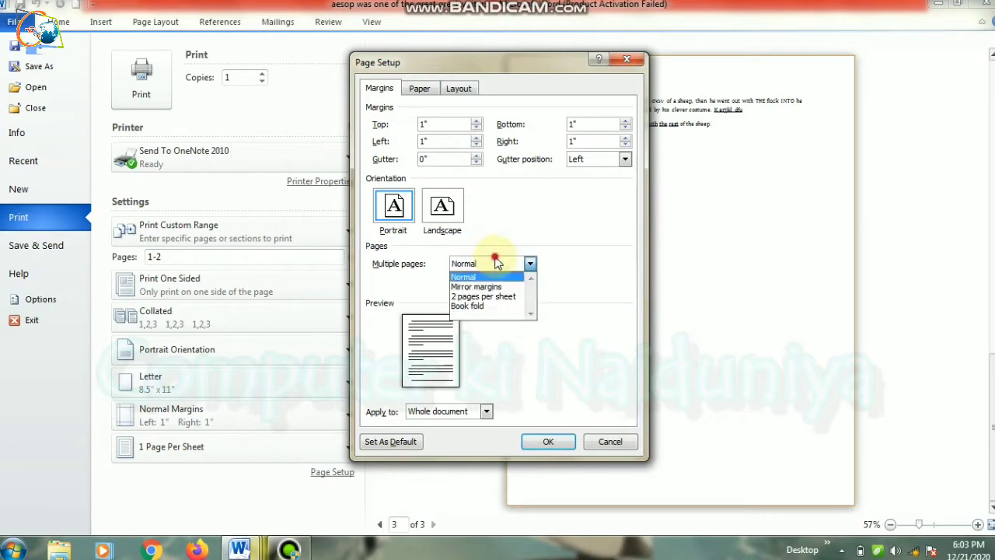
click(515, 358)
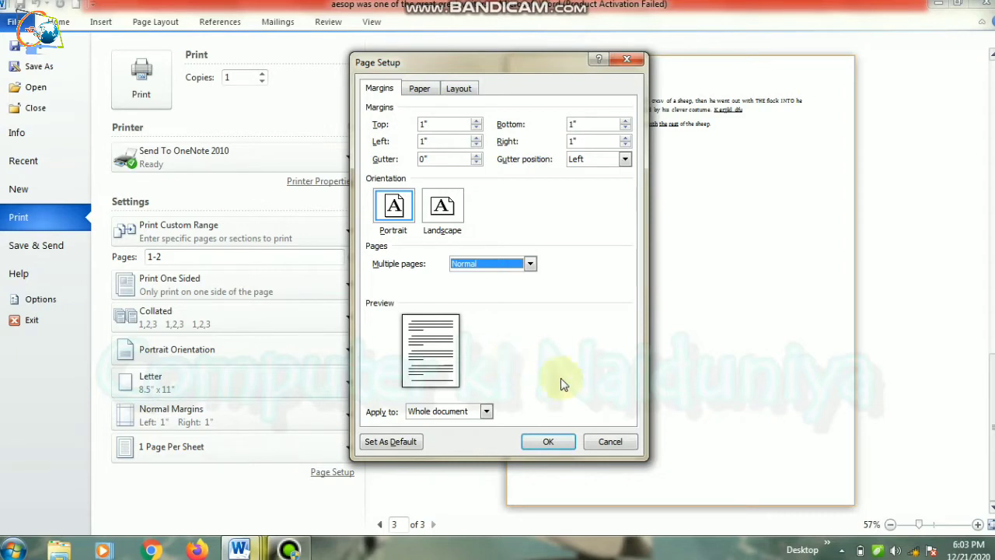
click(608, 440)
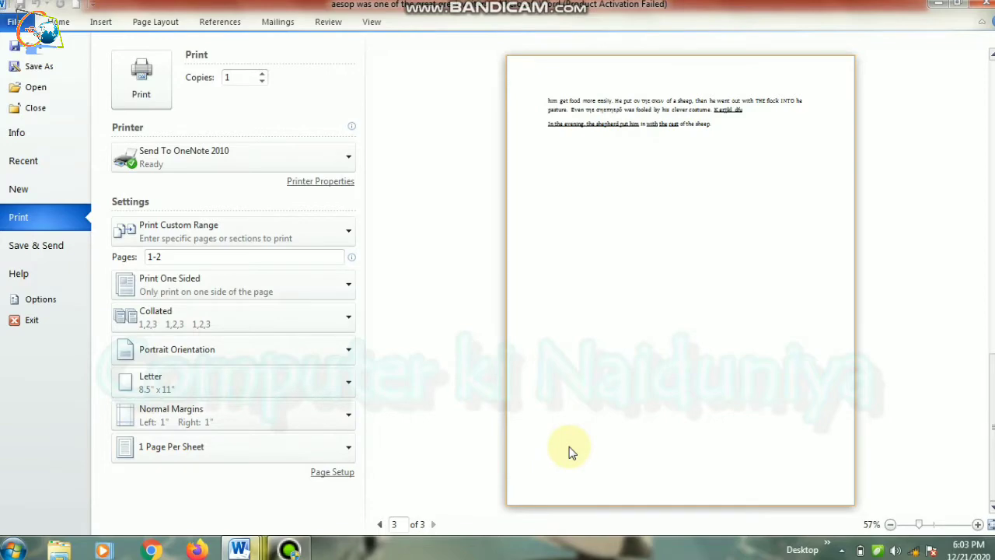
click(60, 23)
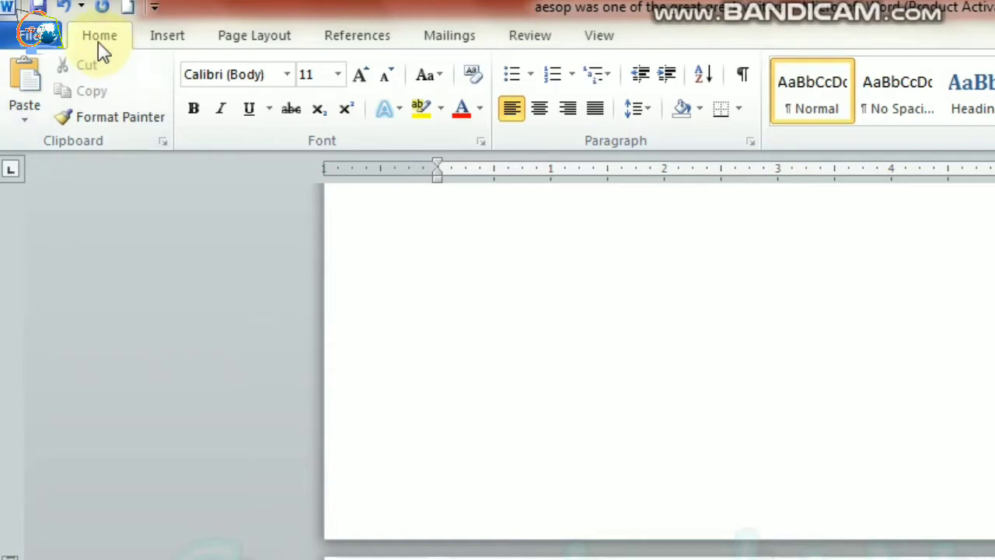
click(39, 35)
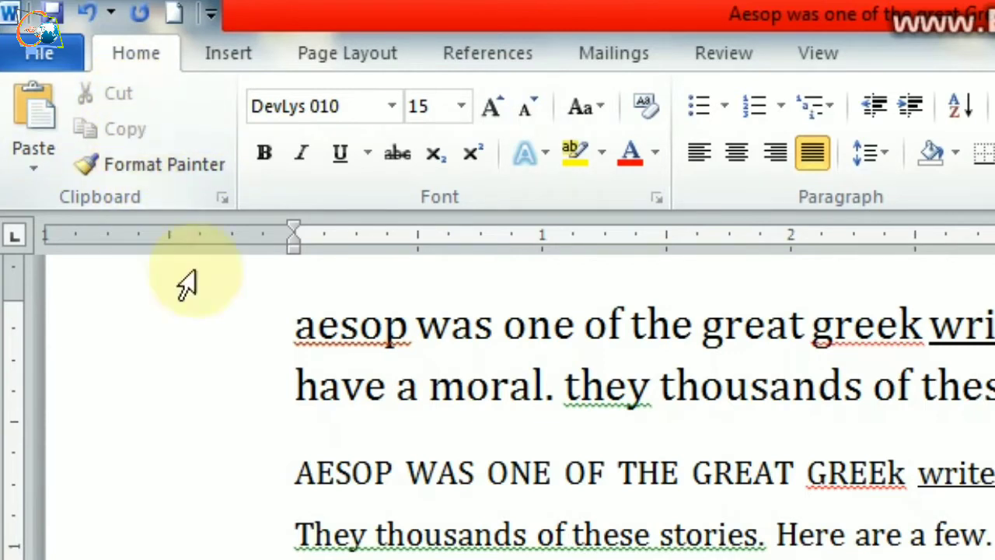
drag(290, 336, 585, 334)
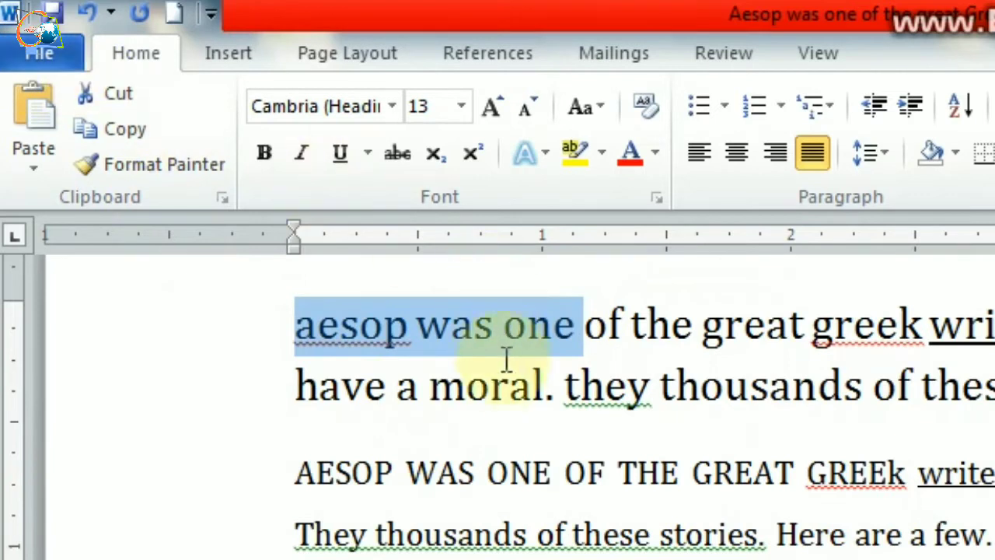
click(378, 283)
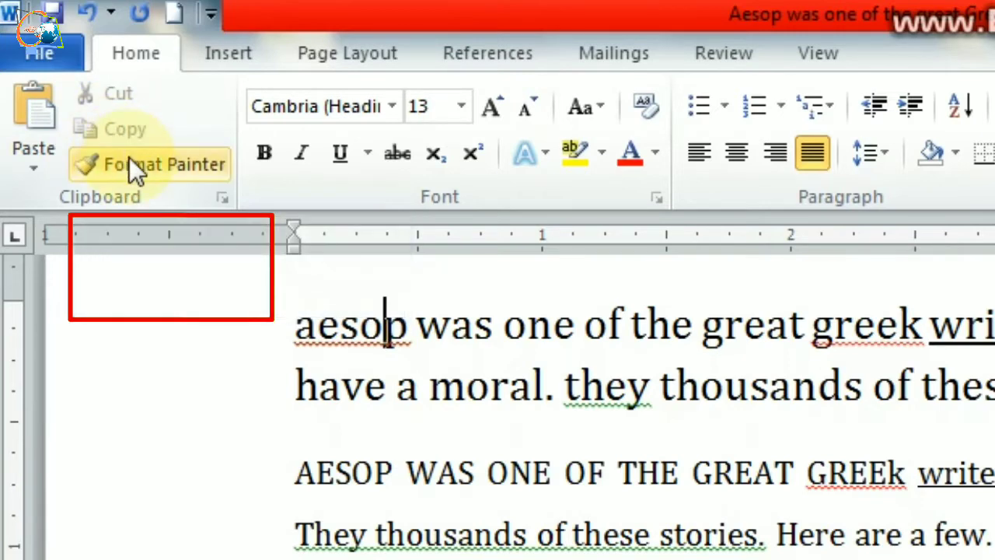
click(534, 466)
Step: Copy "aesop was one of the" from the first line and paste it on a new line below the second paragraph
drag(301, 334, 655, 329)
key(ctrl+c)
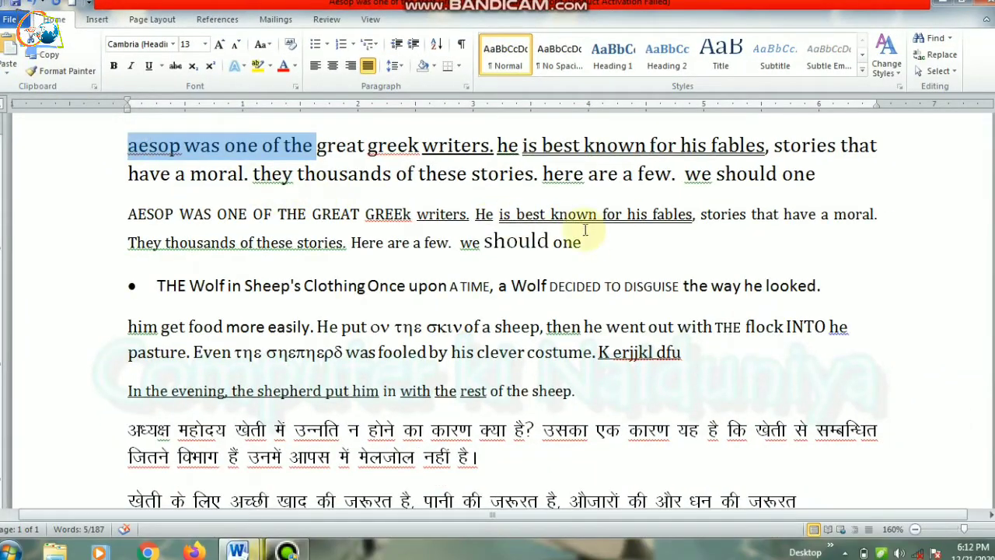
click(596, 242)
key(Return)
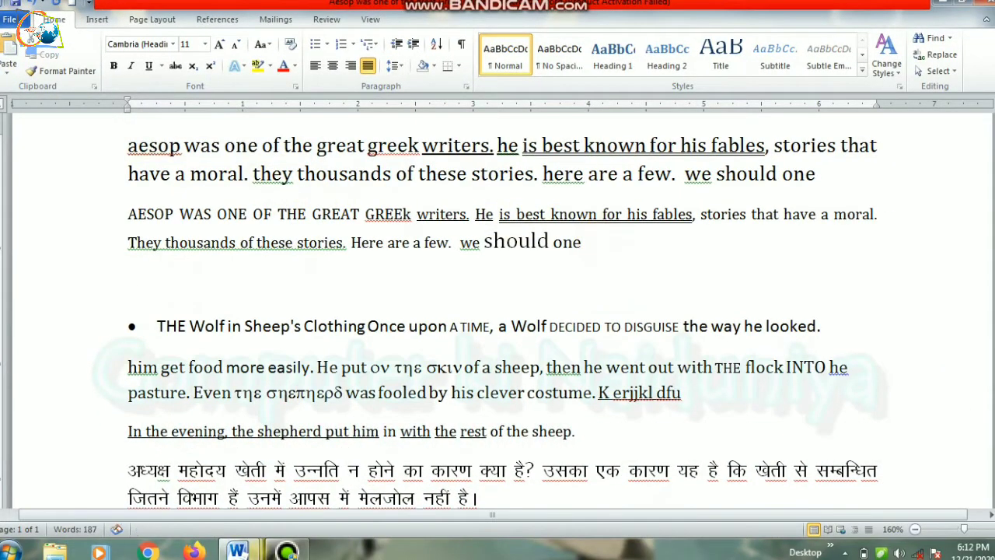
key(ctrl+v)
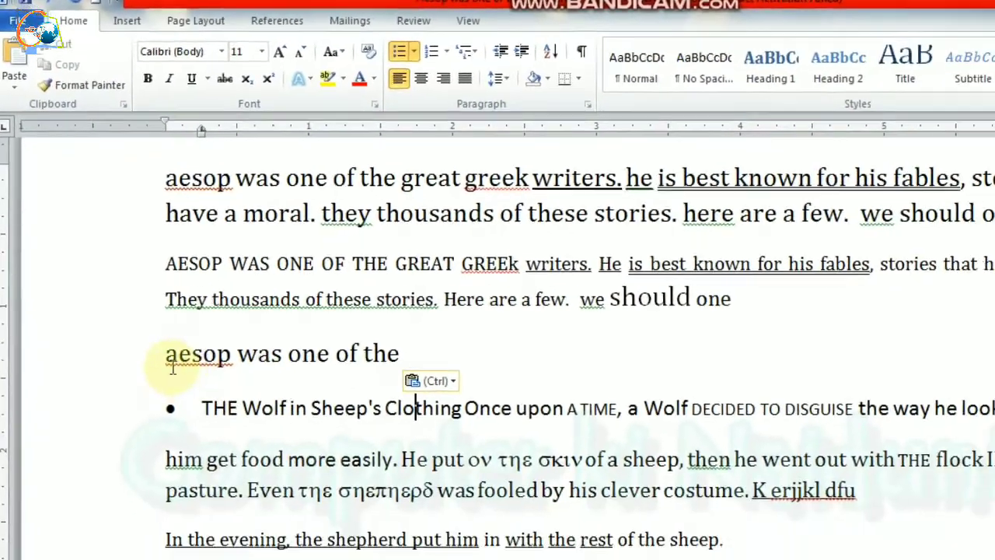
Step: Make the word "aesop" in the pasted line bold, italic and underlined, and highlight it in yellow
drag(231, 490, 317, 498)
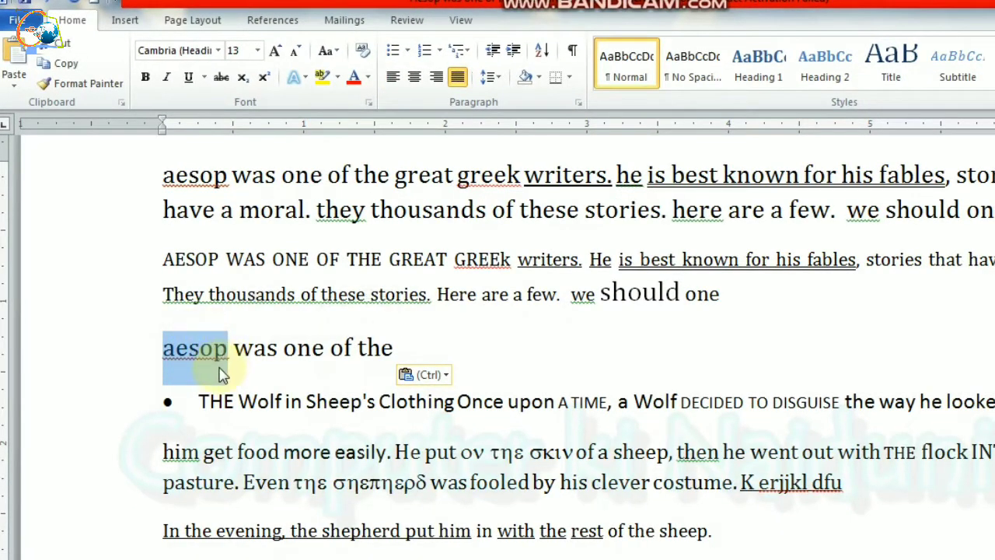
click(145, 77)
click(167, 77)
click(188, 77)
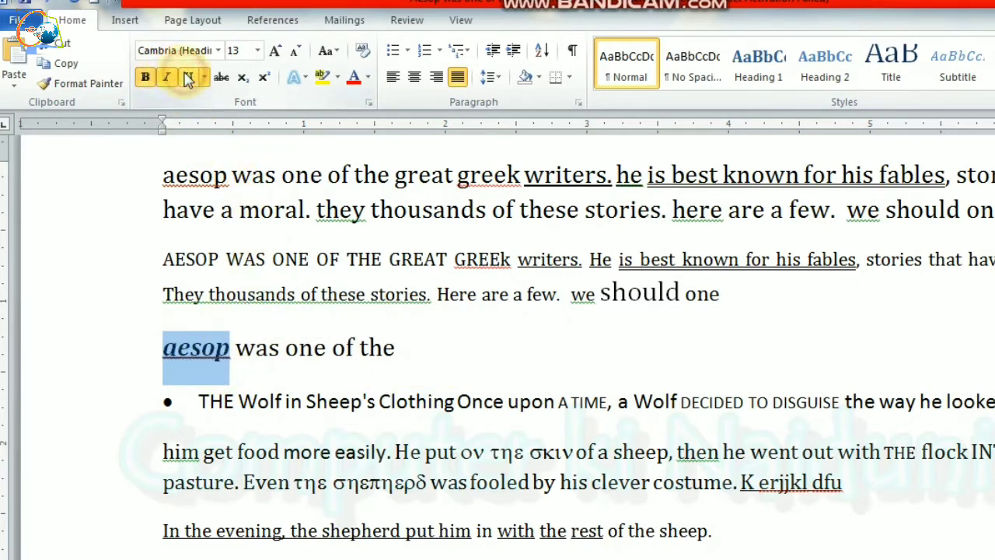
click(322, 77)
click(325, 354)
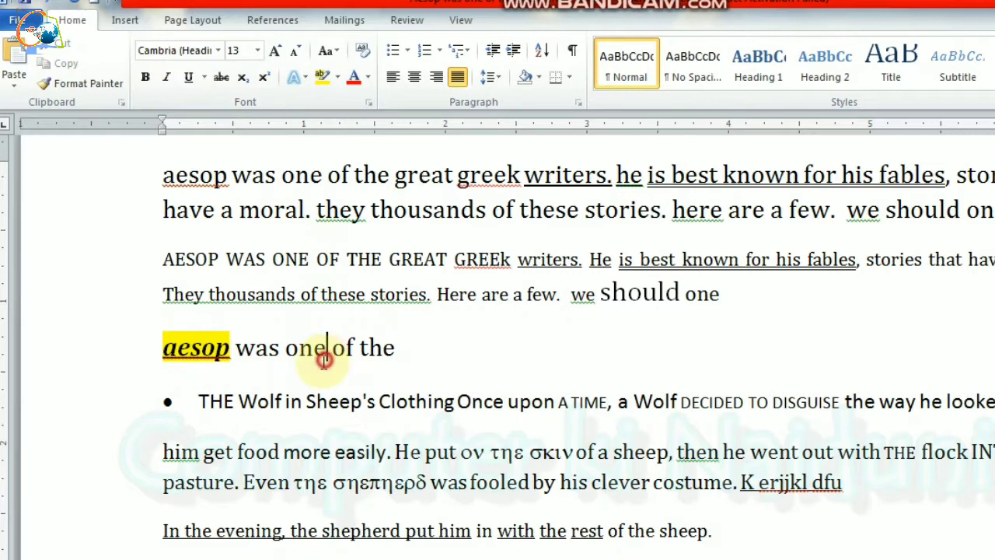
Step: Copy the formatting of the highlighted word "aesop" and apply it to "thousands of these stories" in the first paragraph
click(188, 348)
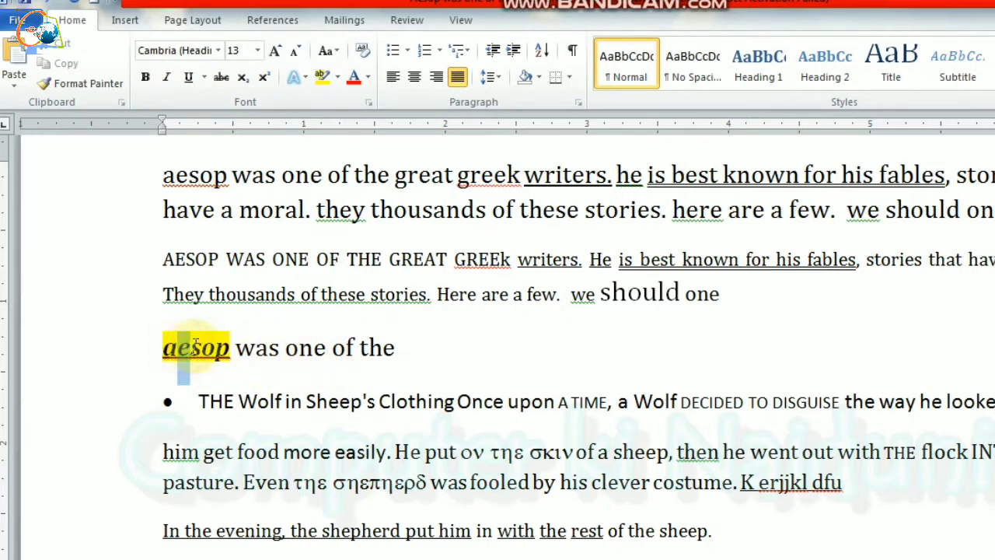
double_click(196, 347)
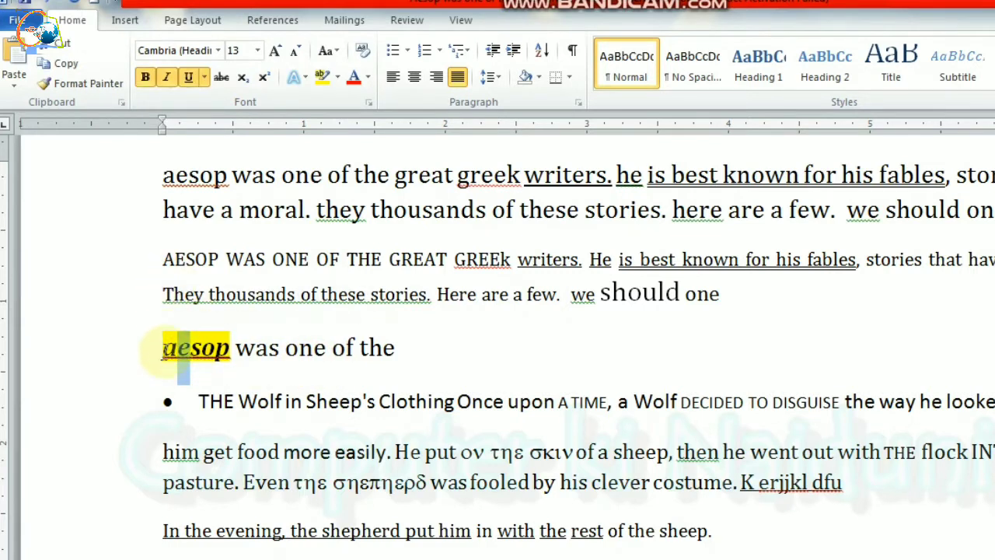
click(180, 347)
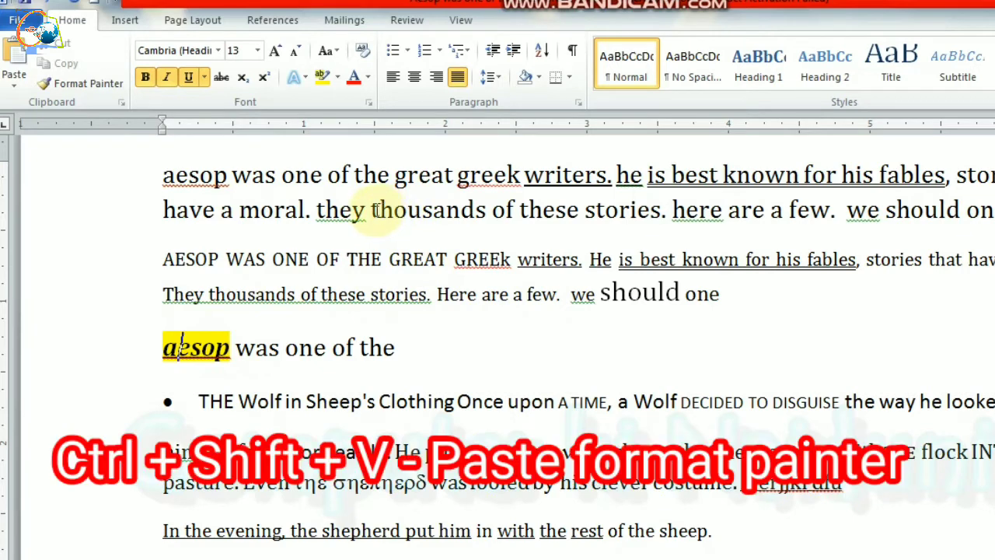
drag(375, 210, 605, 210)
key(ctrl+shift+v)
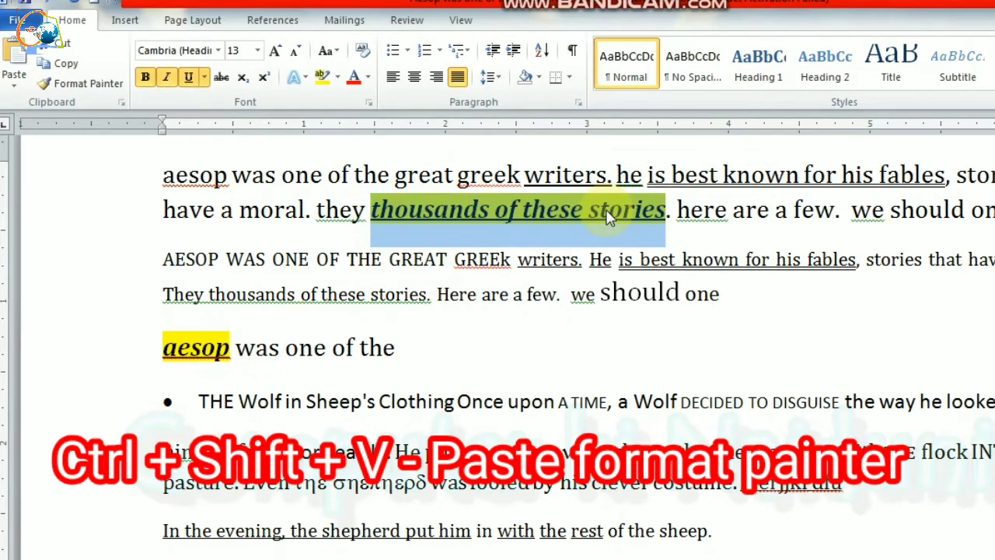
click(591, 210)
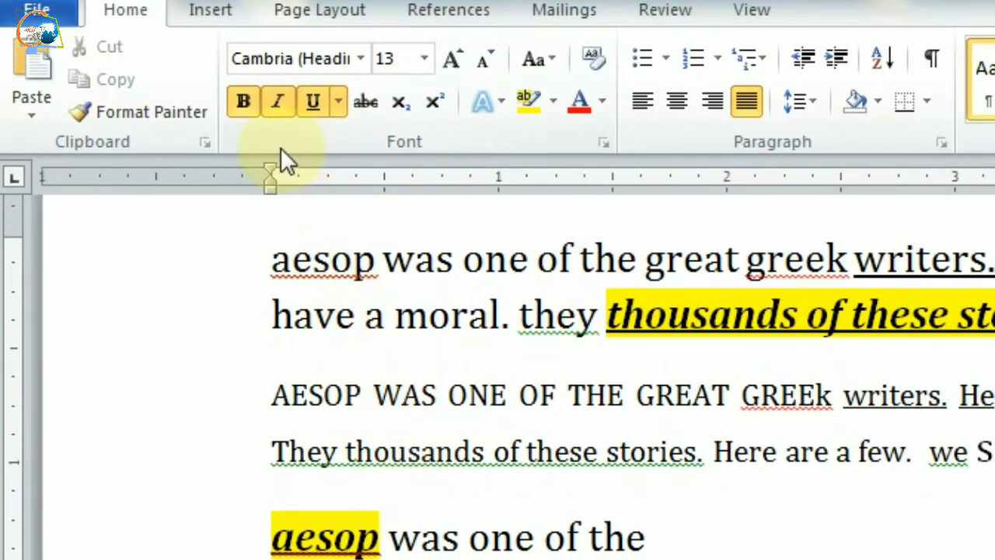
Step: Use Format Painter to apply the formatting of the highlighted "aesop" to "OF T" in the second paragraph
click(340, 535)
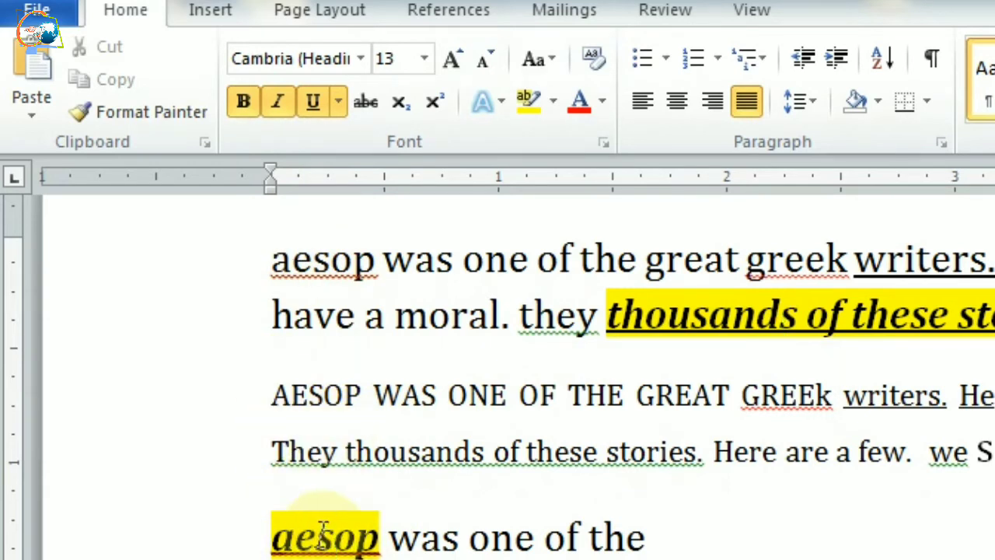
drag(316, 535, 338, 536)
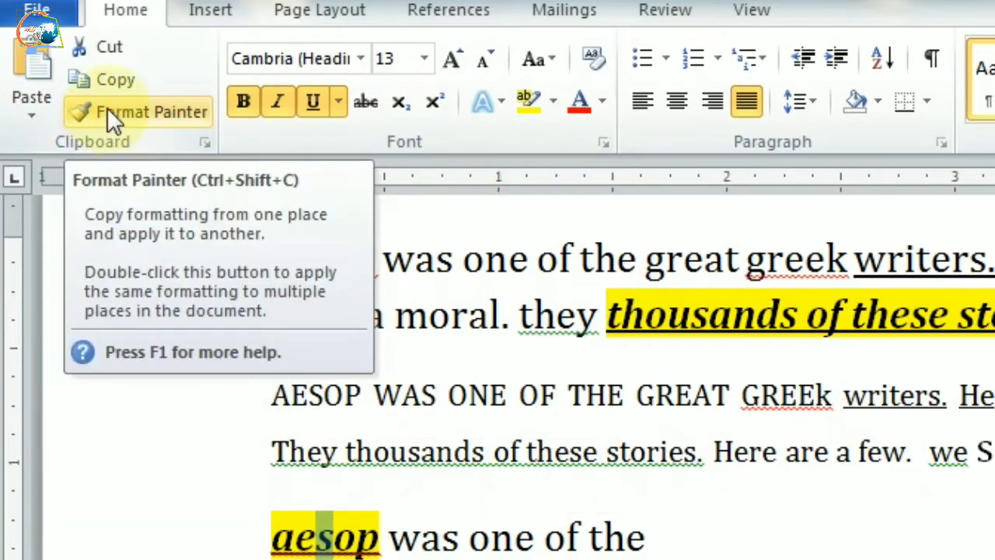
click(108, 109)
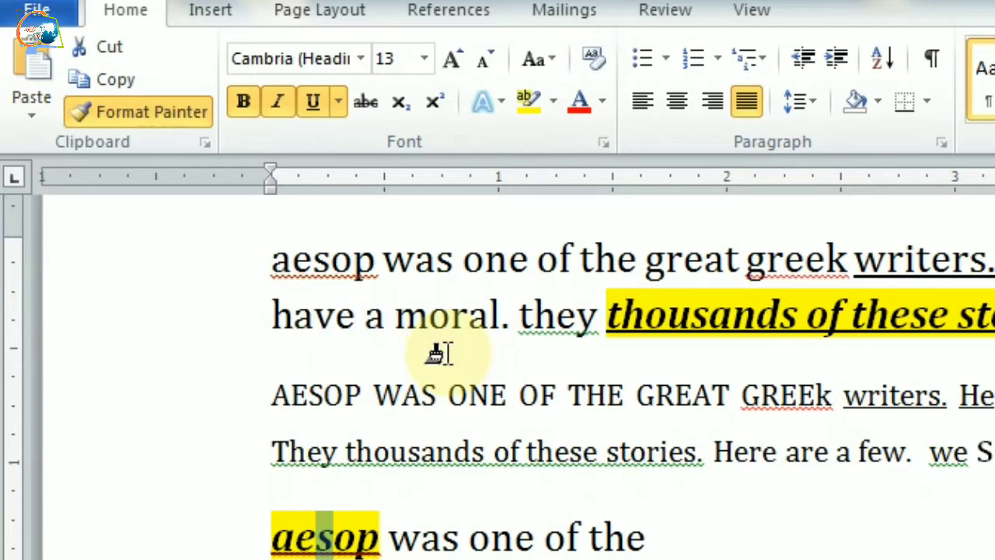
click(131, 112)
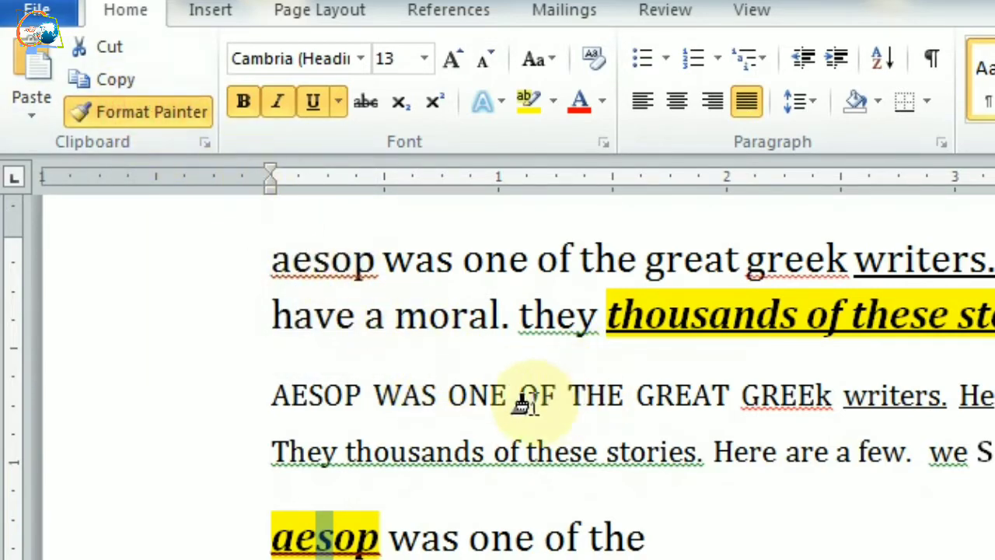
drag(518, 396, 582, 398)
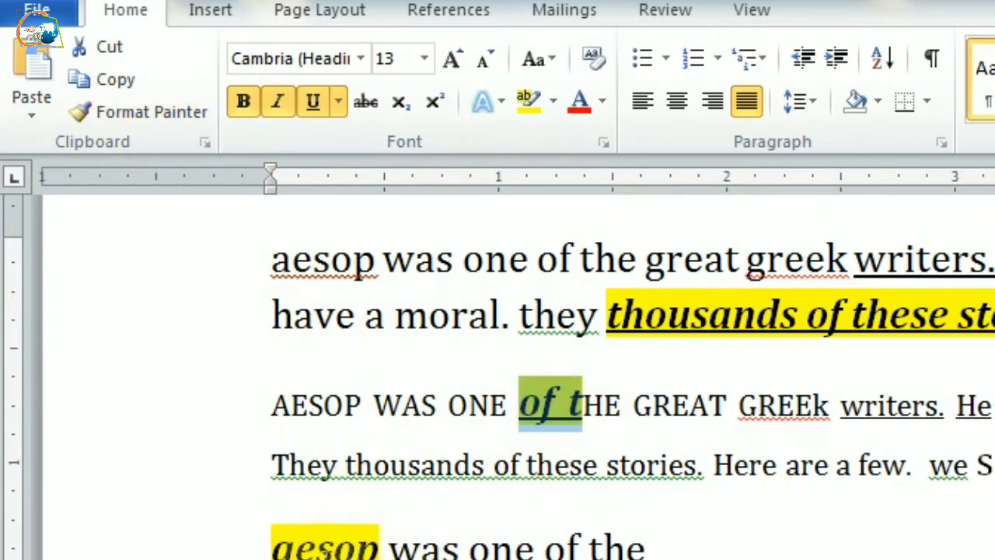
click(325, 546)
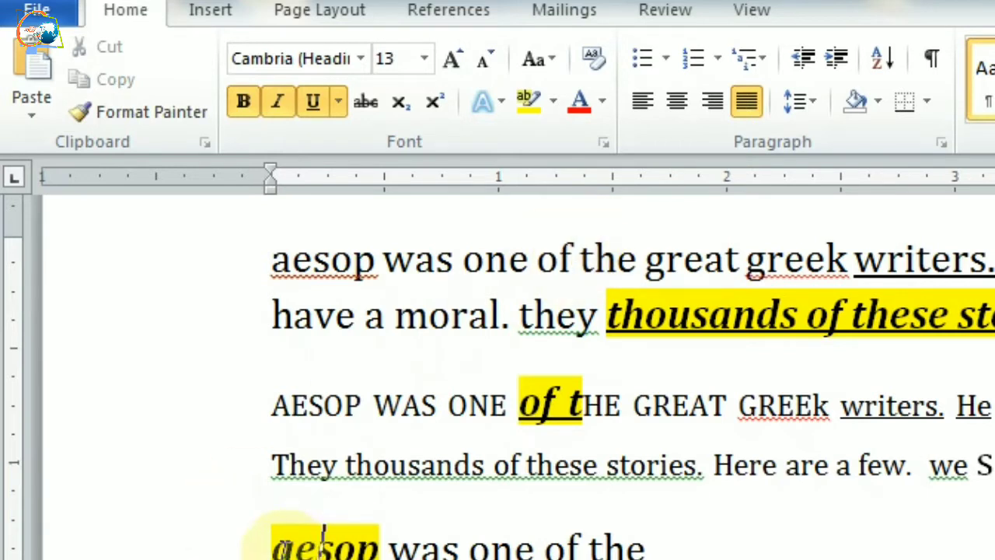
double_click(323, 542)
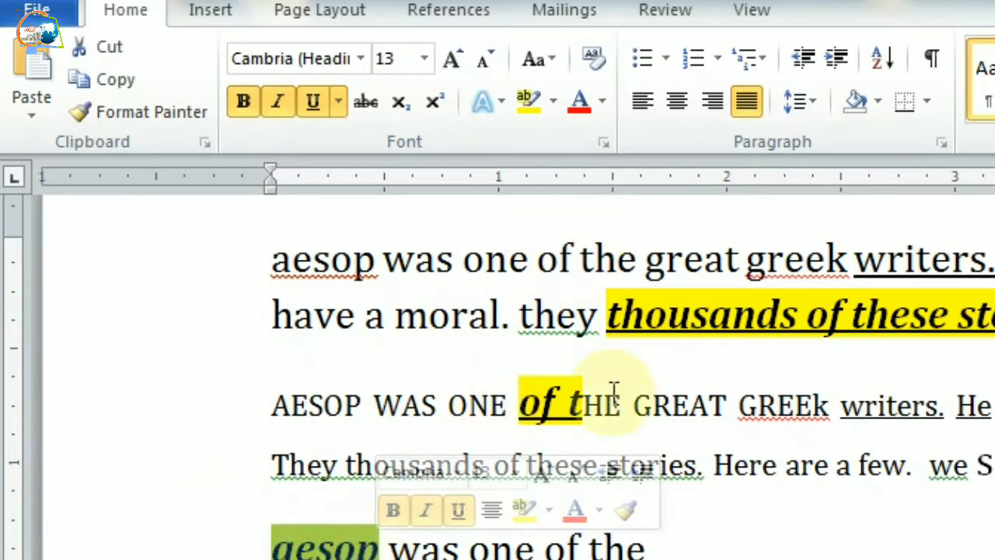
drag(450, 405, 509, 410)
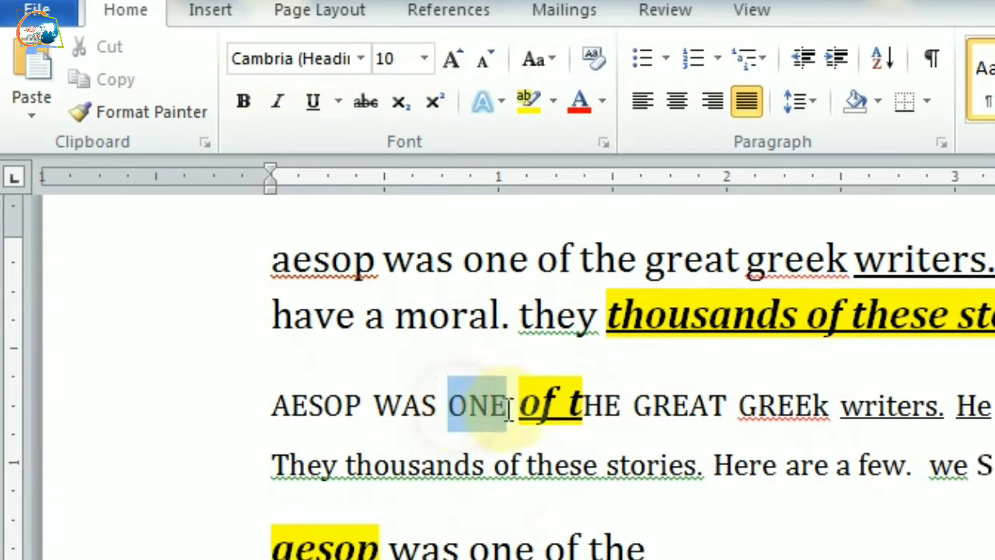
Step: Paste "aesop was one of the" from the Office Clipboard pane after the highlighted "of" in the second paragraph, and close the pane
click(559, 420)
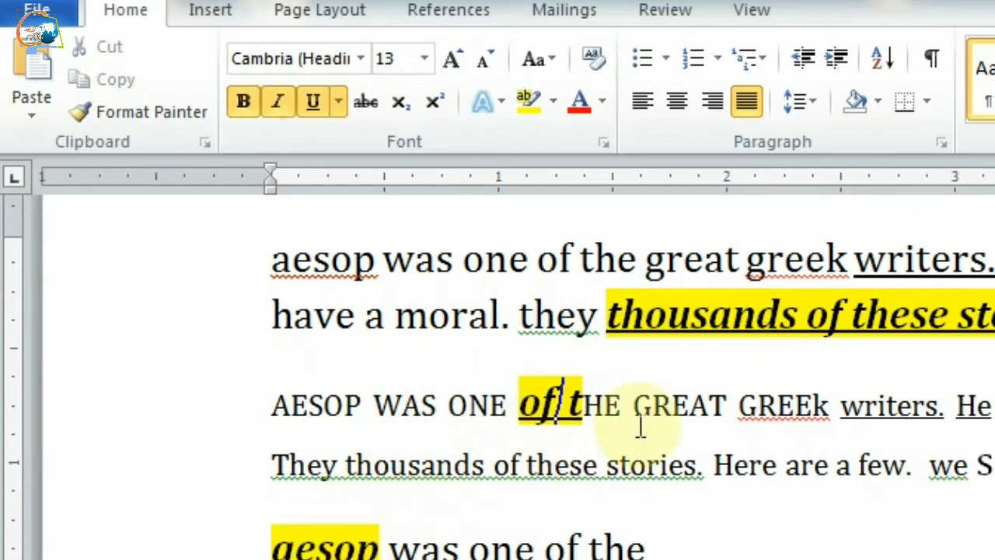
click(398, 266)
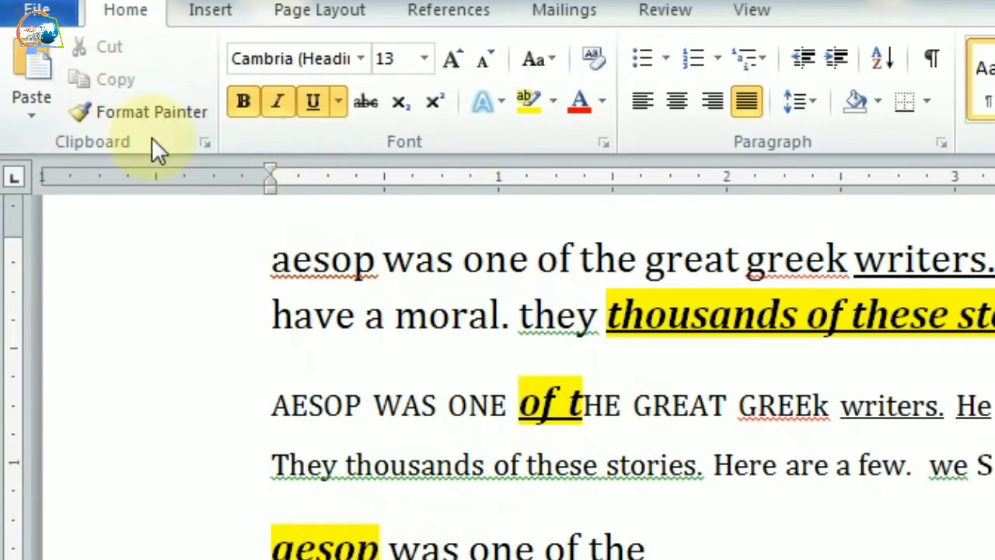
click(134, 102)
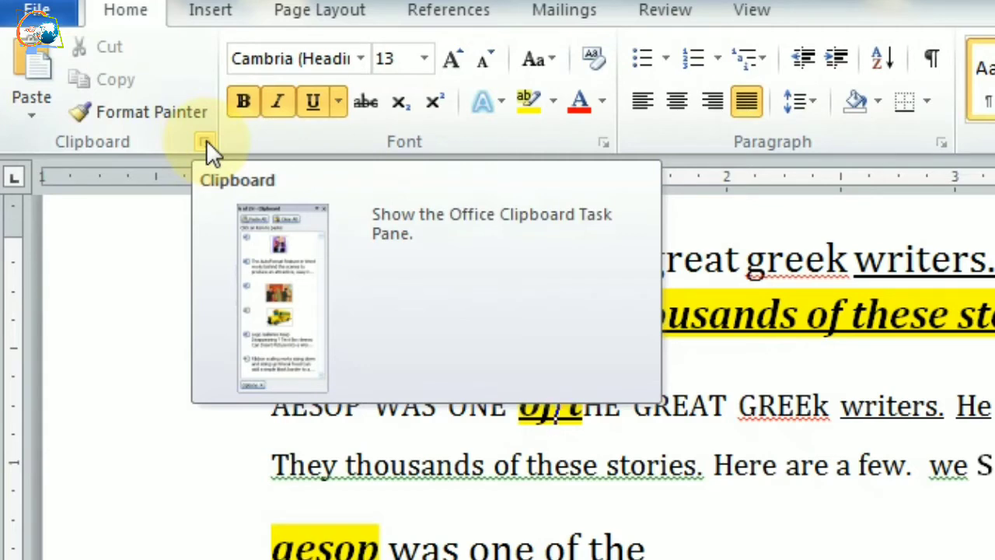
click(206, 142)
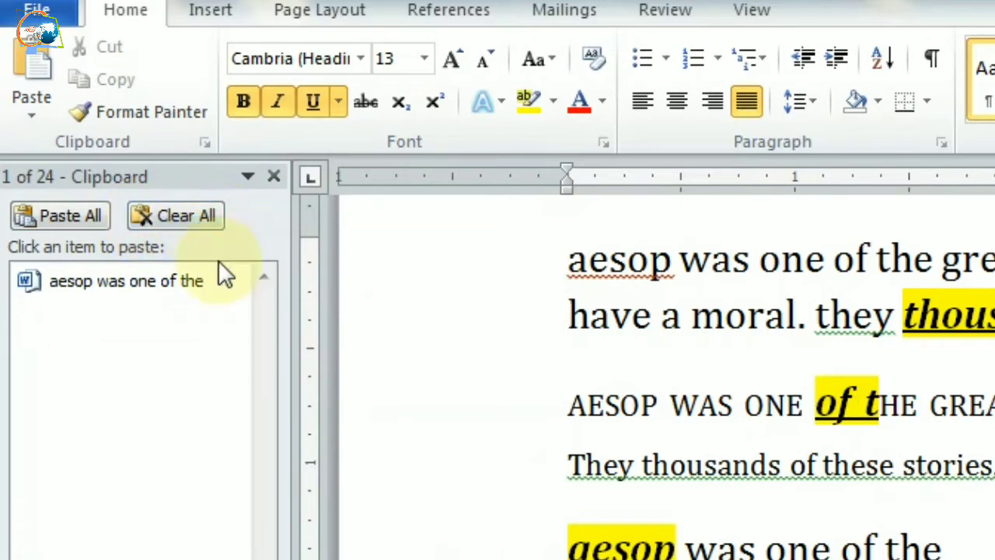
click(176, 286)
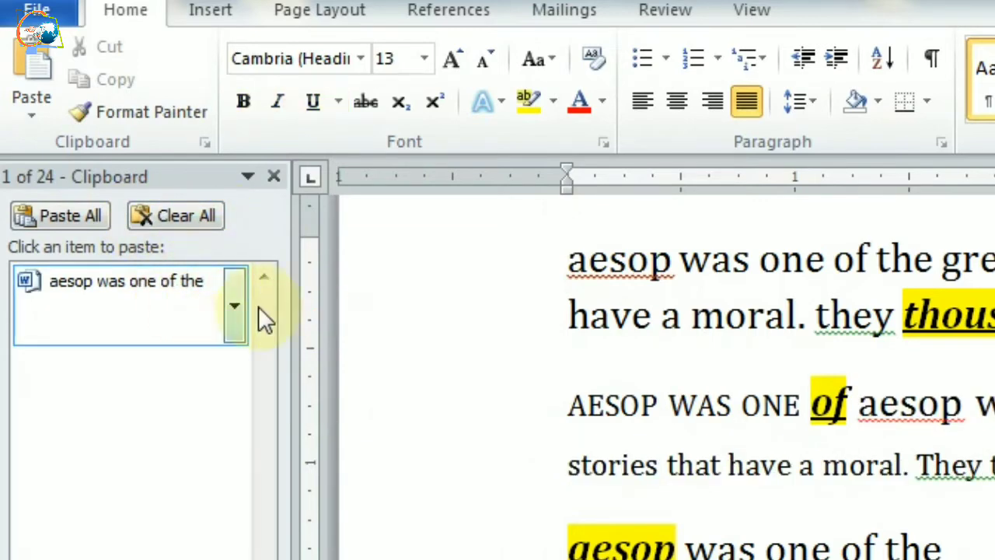
click(273, 176)
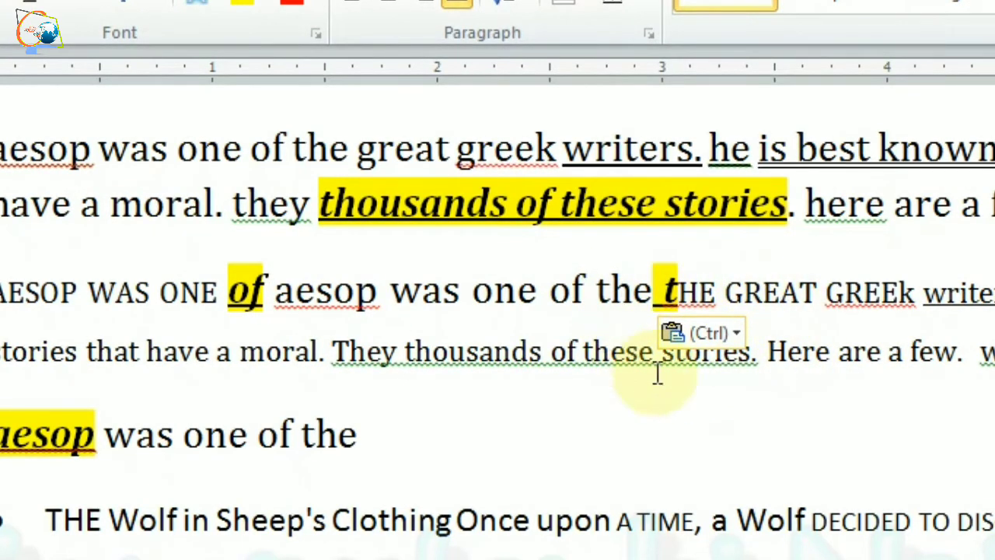
Step: Change the paste option of the inserted "aesop was one of the" to Keep Text Only
click(729, 339)
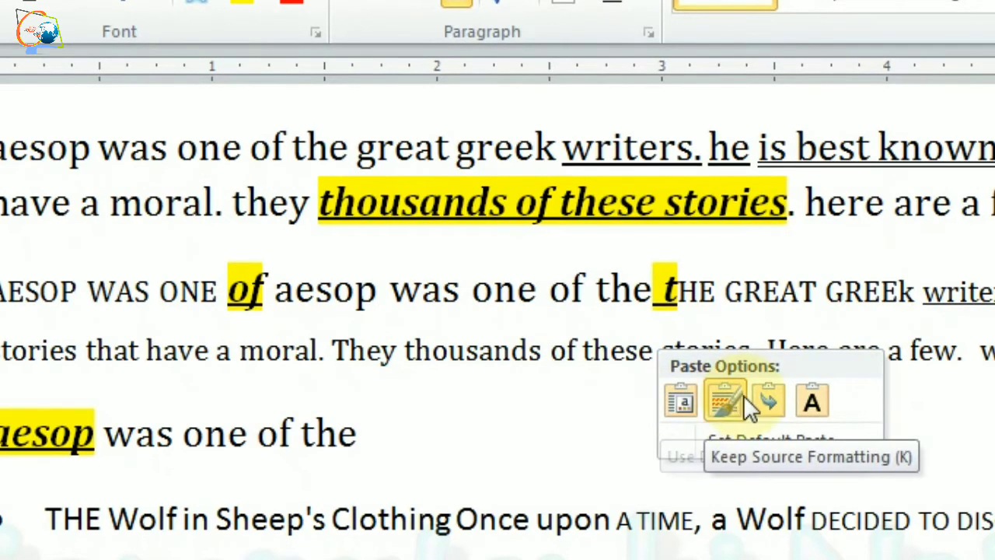
click(813, 400)
click(529, 352)
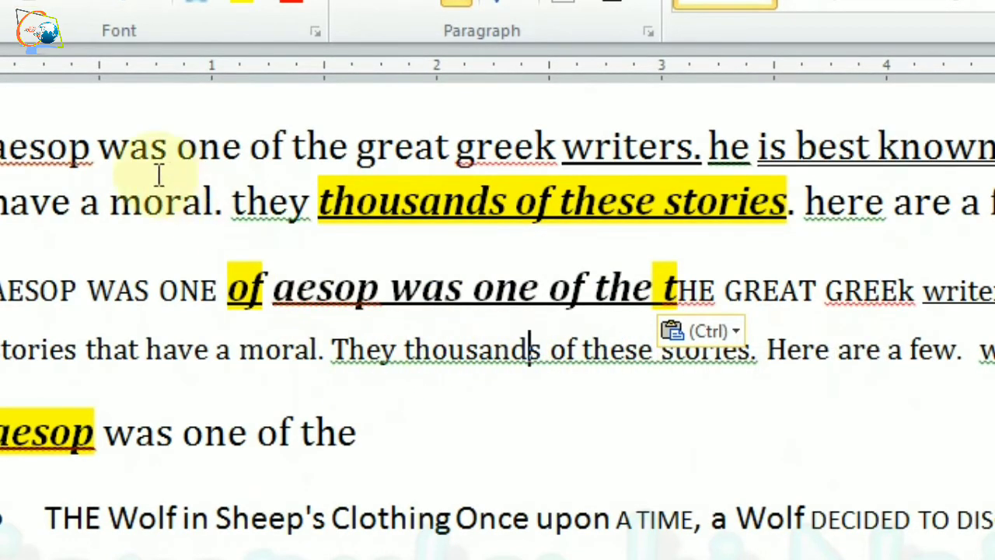
drag(9, 145, 95, 160)
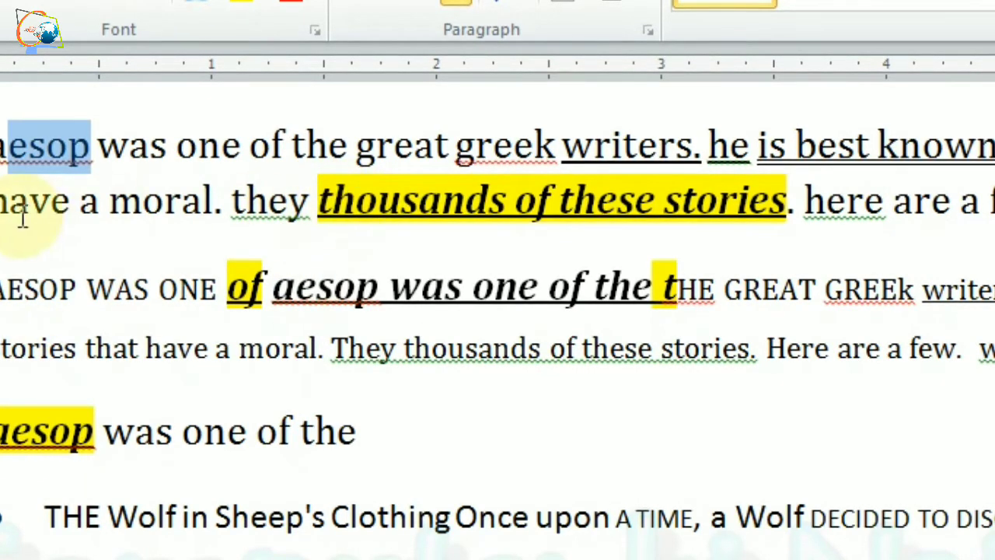
click(517, 289)
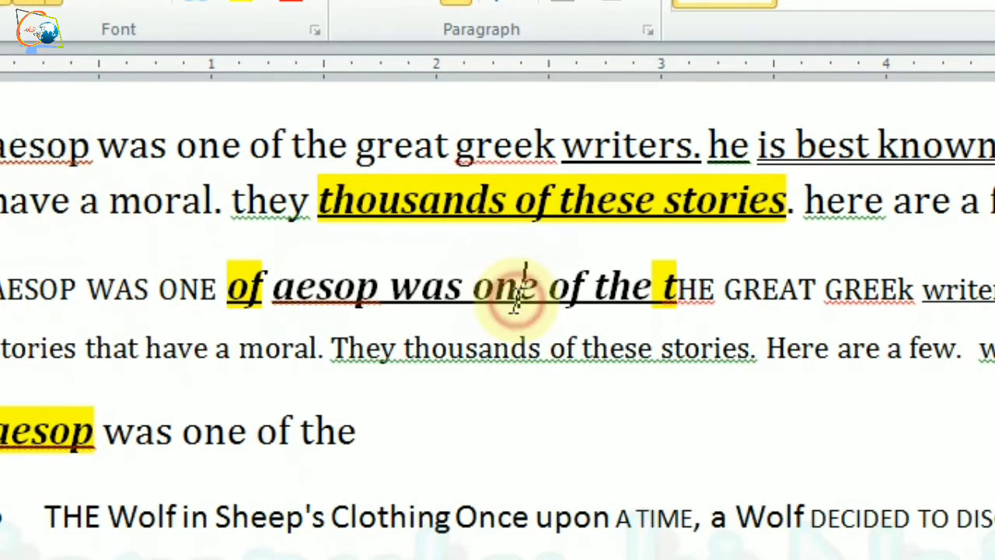
click(166, 204)
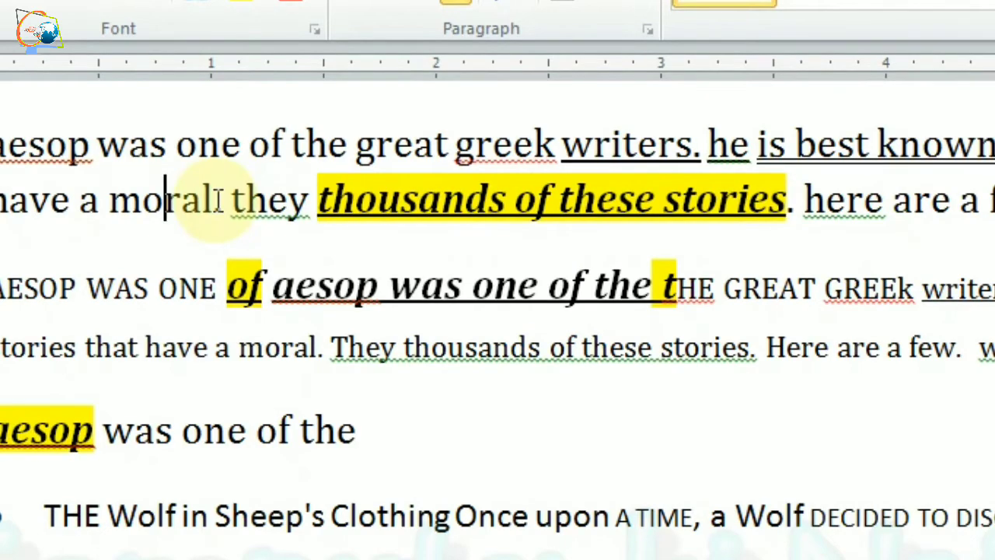
text(.)
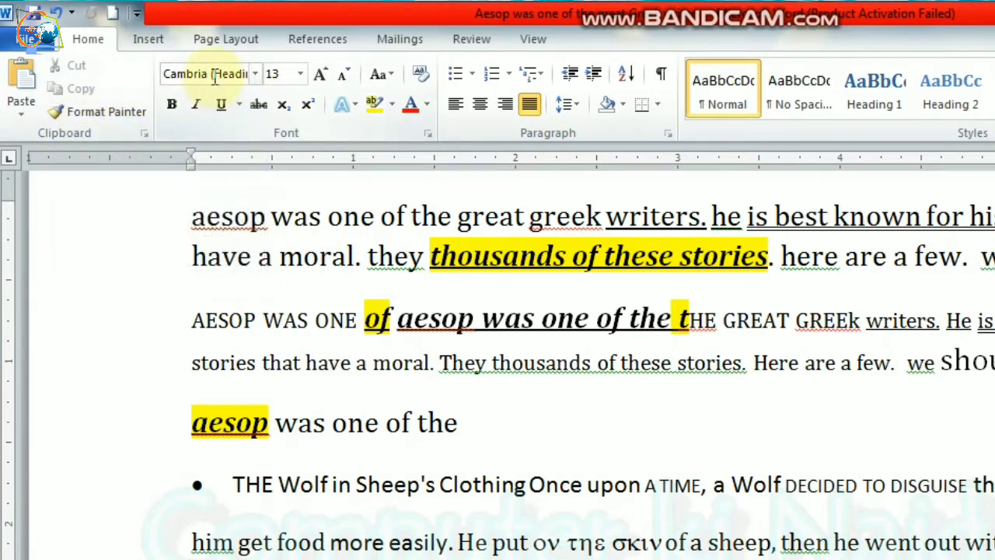
Step: Place the insertion point a gap beyond the end of the "aesop was one of the" line and set the font to Arial
click(256, 74)
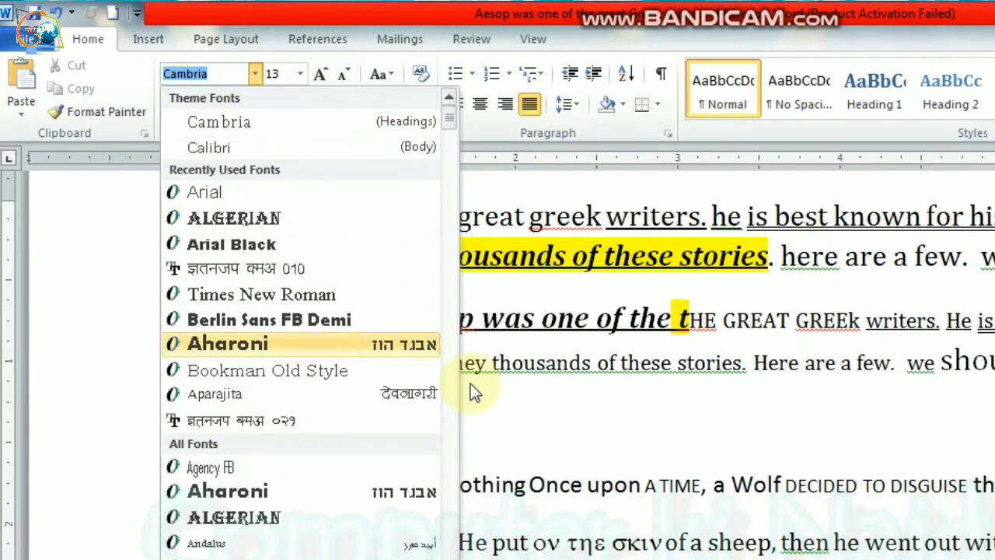
click(614, 447)
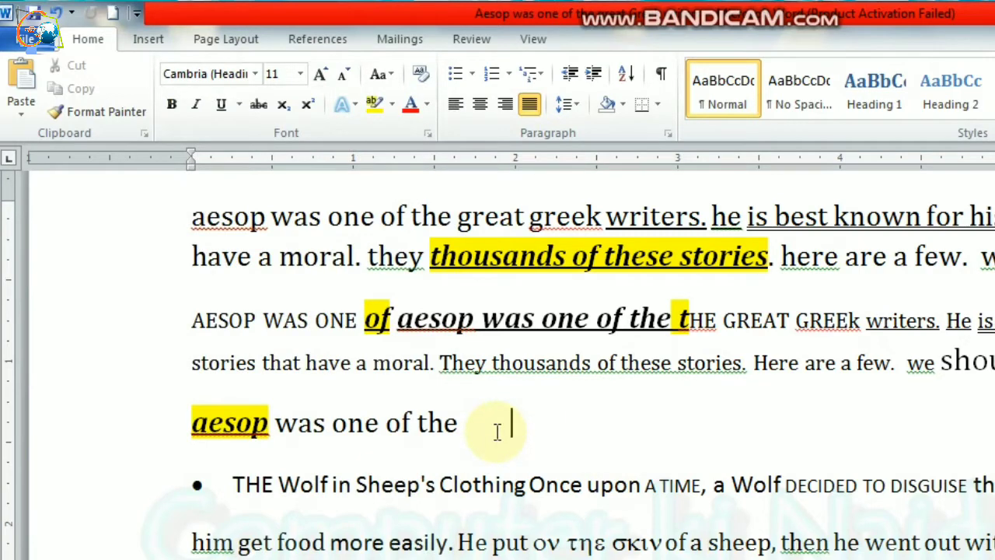
click(261, 73)
click(232, 189)
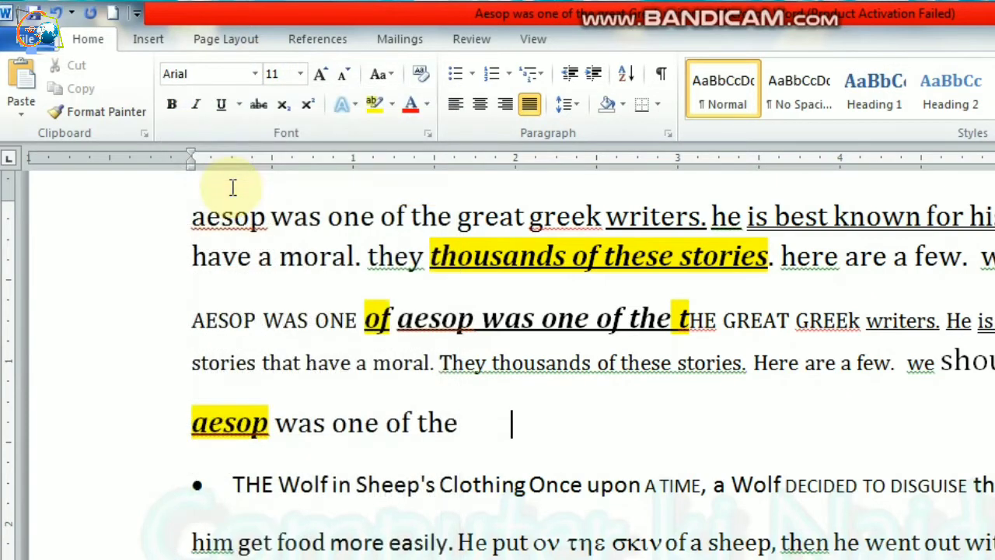
Step: Enter the sample text "him get" at the insertion point, correcting the mistyped letters
text(a)
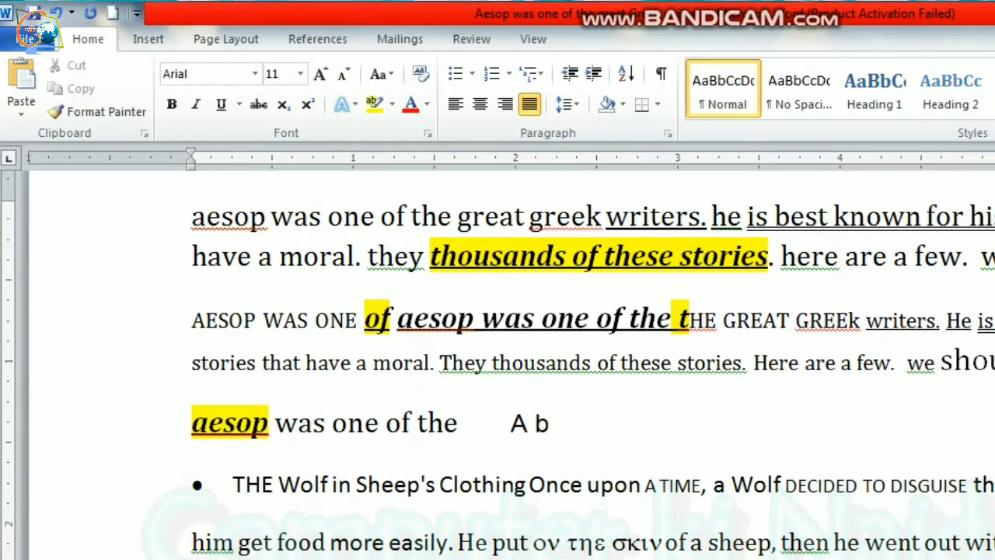
key(BackSpace)
text(hi)
key(BackSpace)
key(BackSpace)
key(BackSpace)
text(him go)
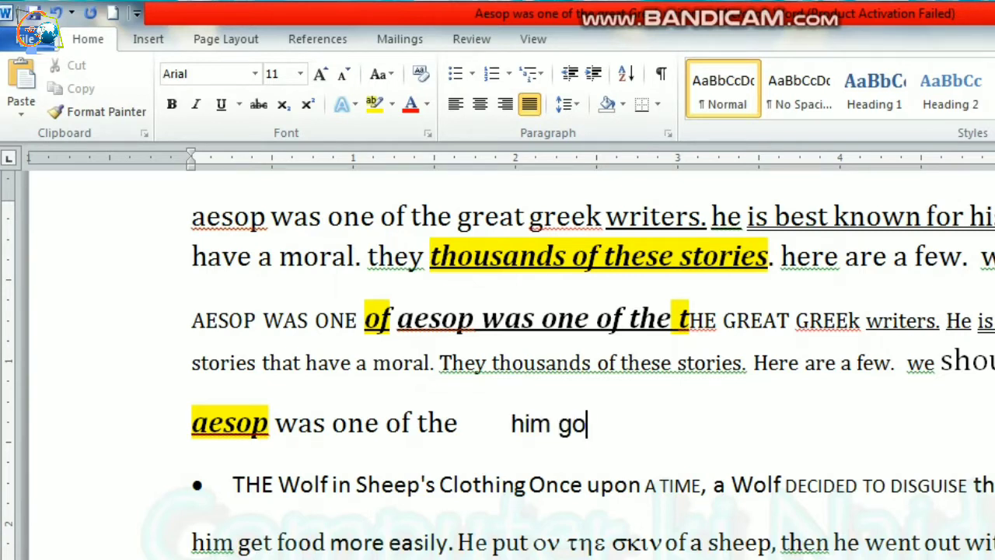
key(BackSpace)
text(et)
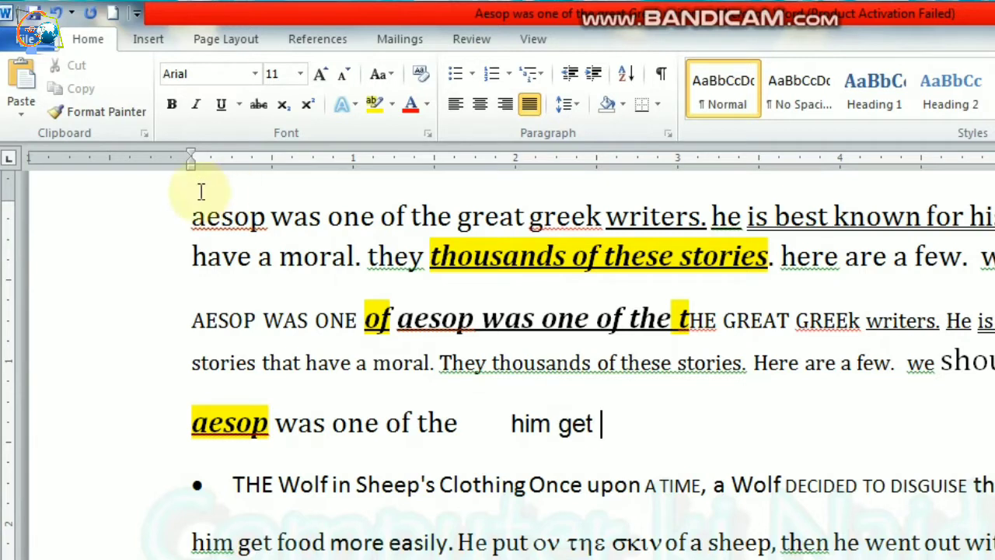
drag(506, 422, 593, 424)
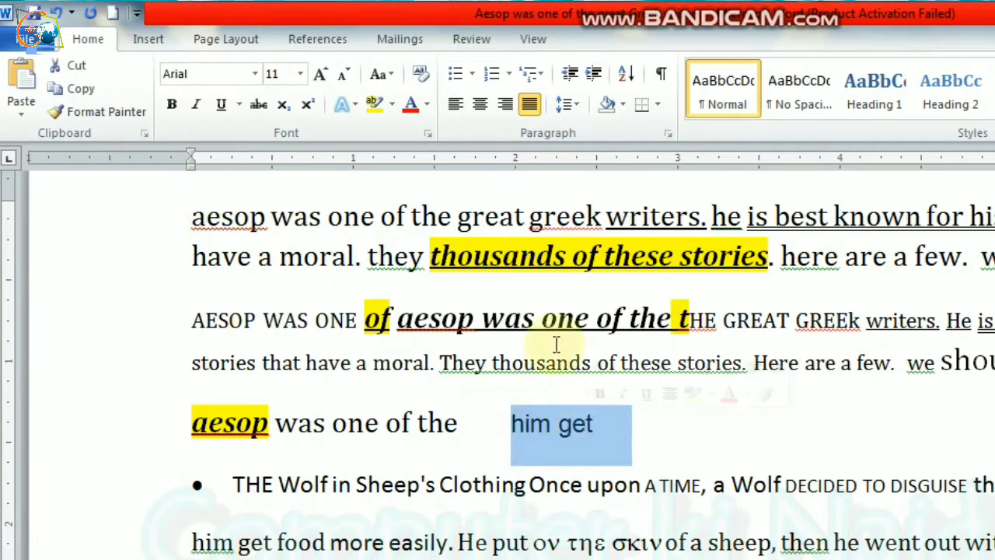
click(533, 423)
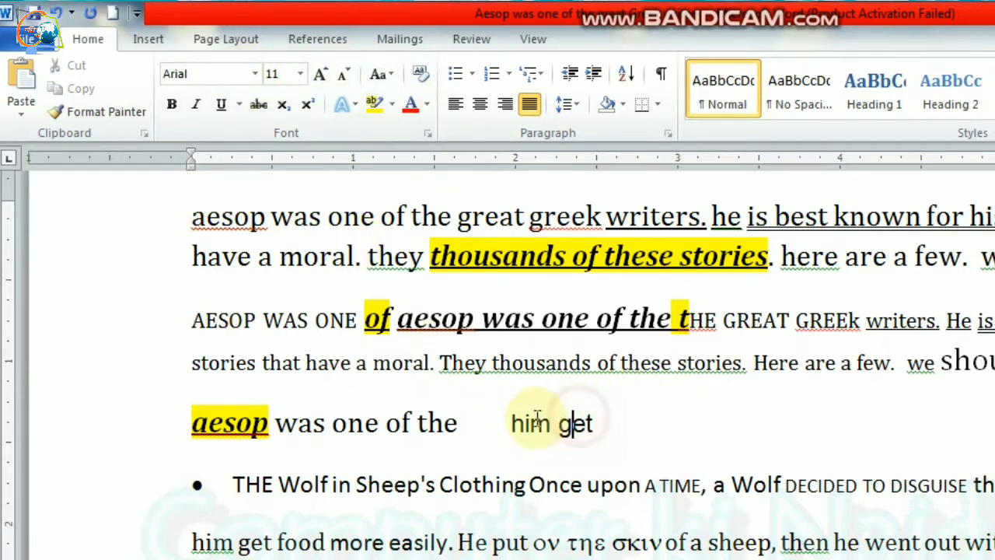
click(506, 422)
double_click(504, 422)
drag(536, 422, 613, 417)
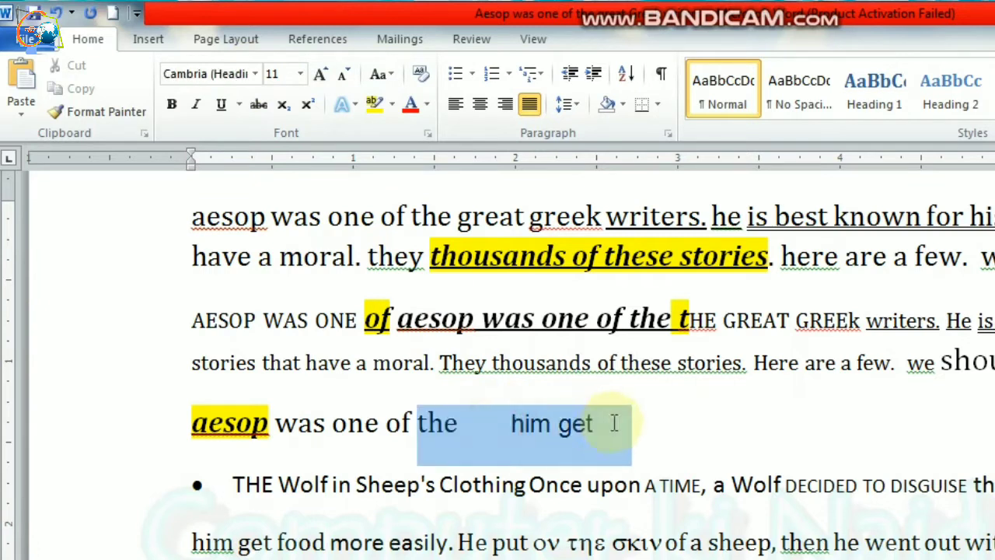
click(524, 421)
drag(513, 422, 604, 422)
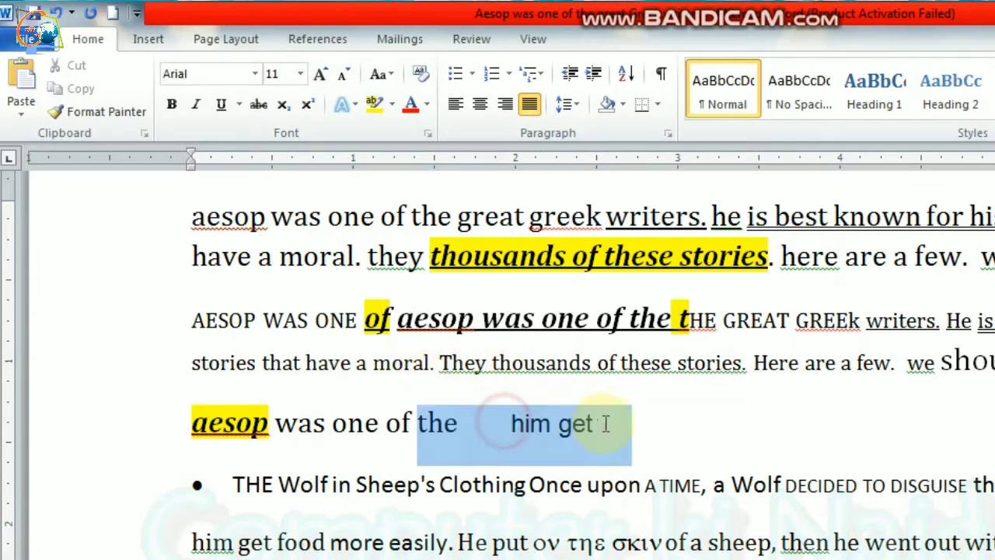
click(936, 373)
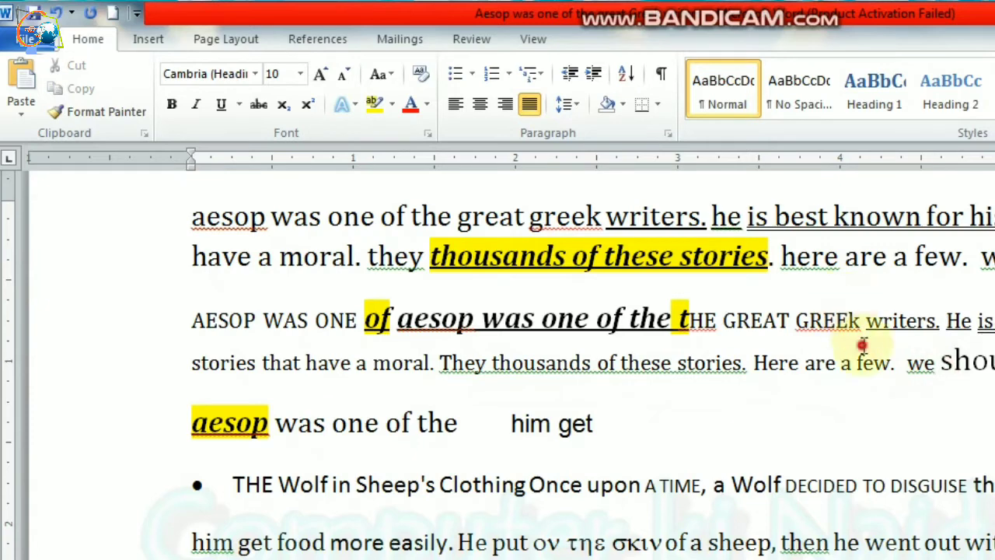
Step: Set the font of "few. we" in the second paragraph to Centaur and deselect the text
drag(856, 358, 938, 393)
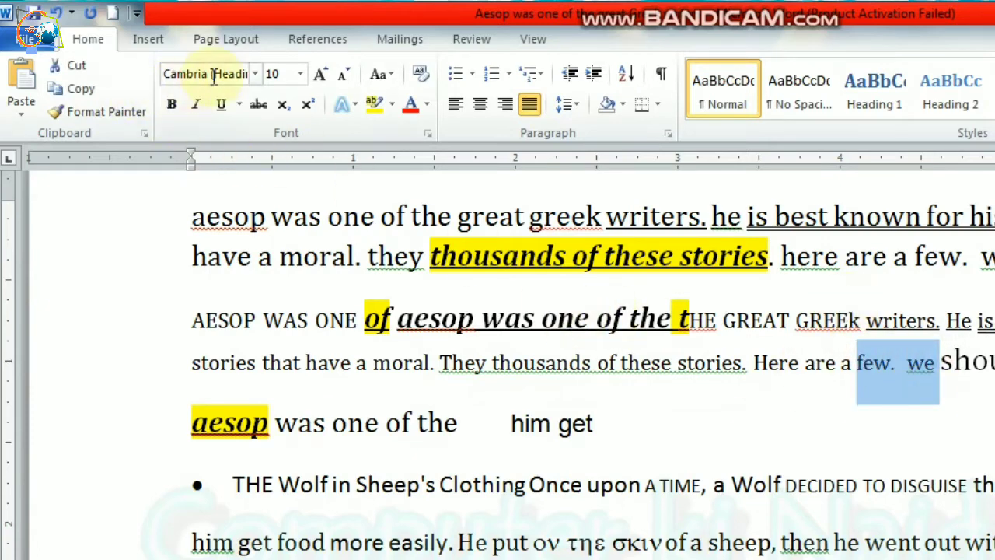
click(255, 74)
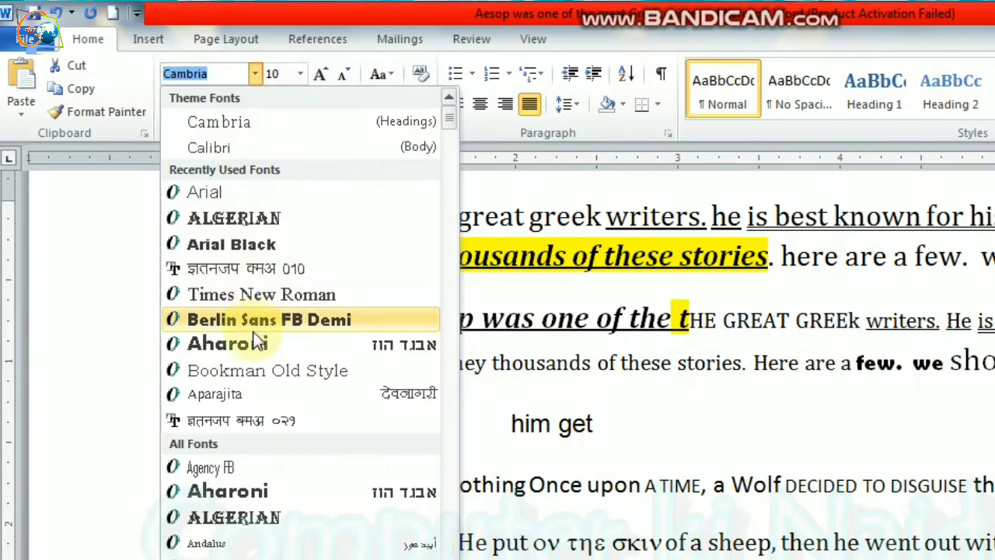
scroll(252, 395, down, 15)
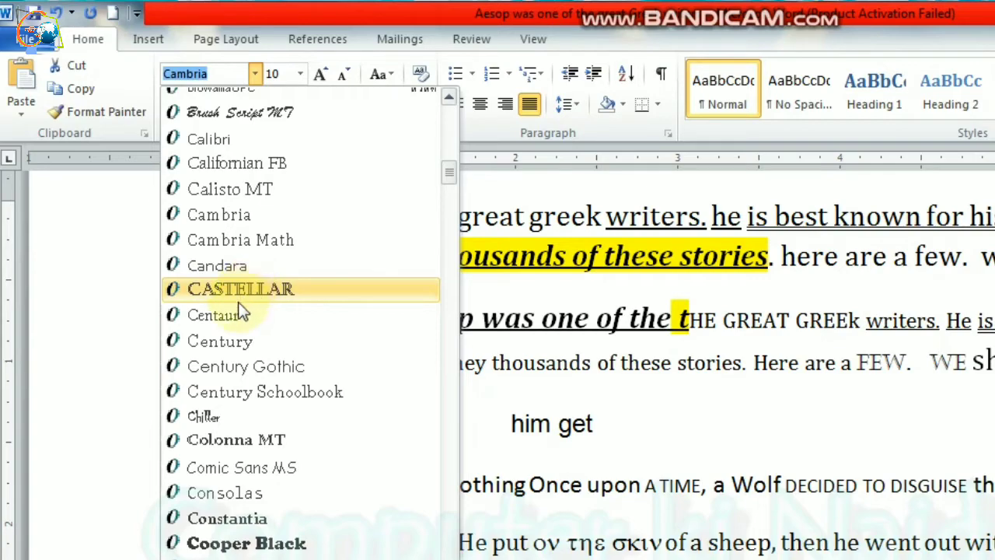
click(237, 317)
click(957, 422)
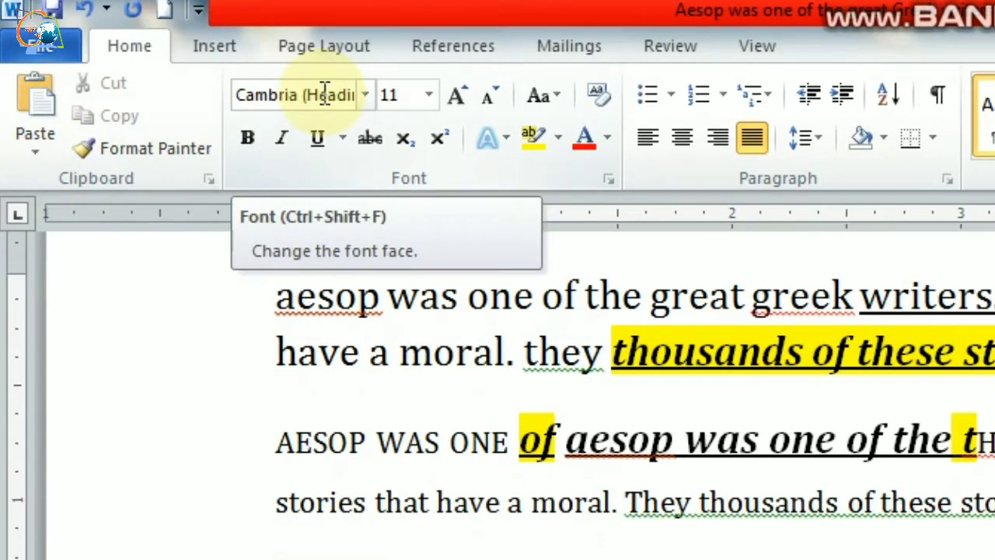
Step: View the font settings in the Font dialog and close it without changing anything
key(ctrl+shift+f)
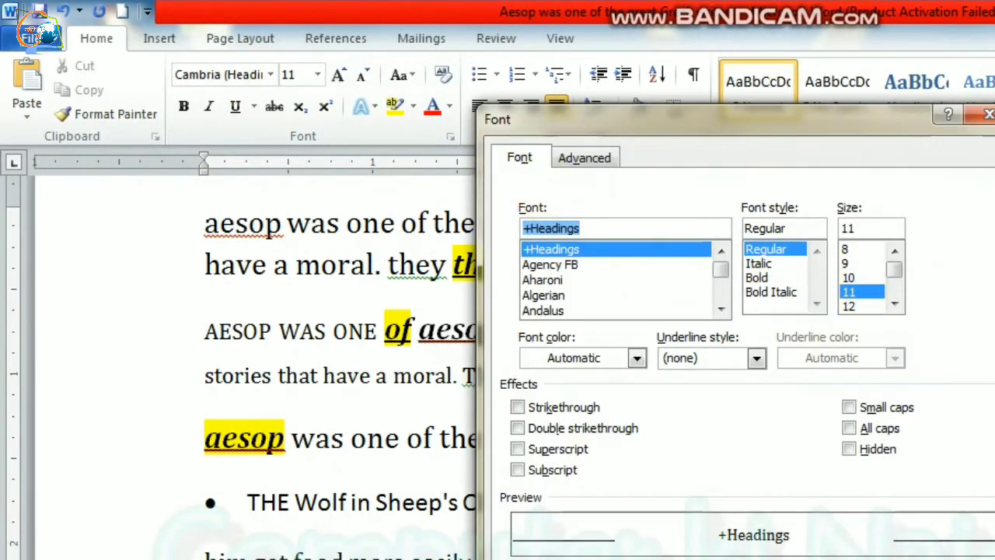
key(Escape)
key(ctrl+shift+f)
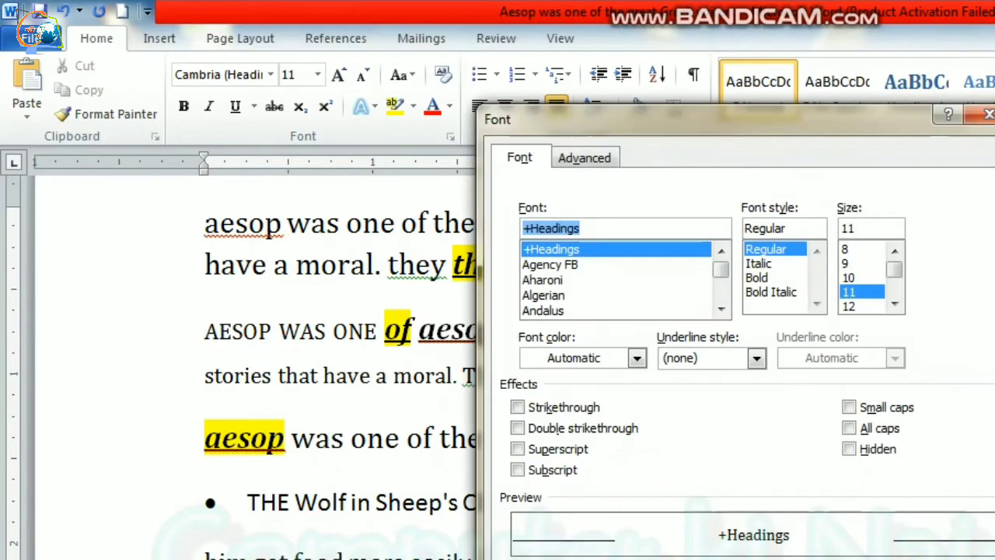
key(Escape)
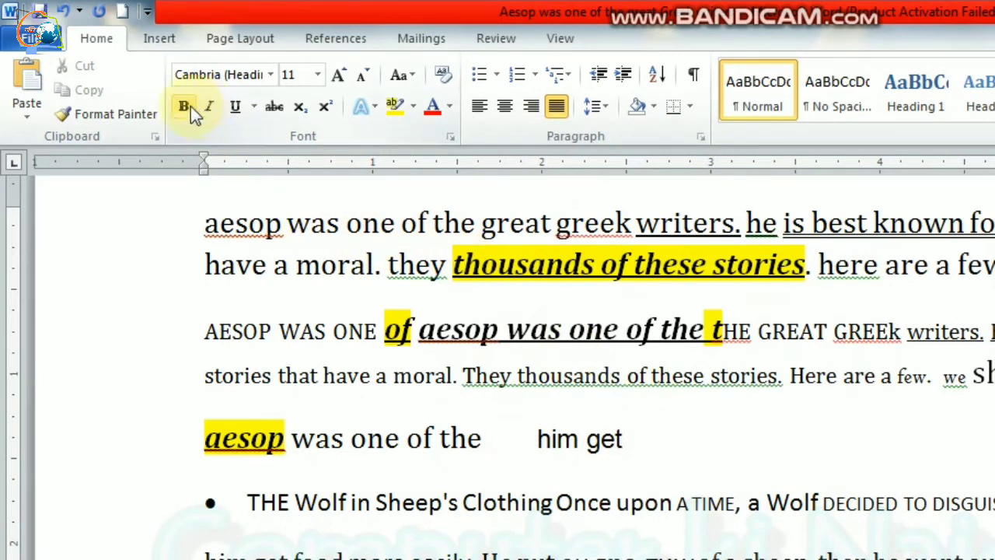
Step: Make the word "moral." in the second paragraph bold, italic and underlined
drag(412, 376, 456, 376)
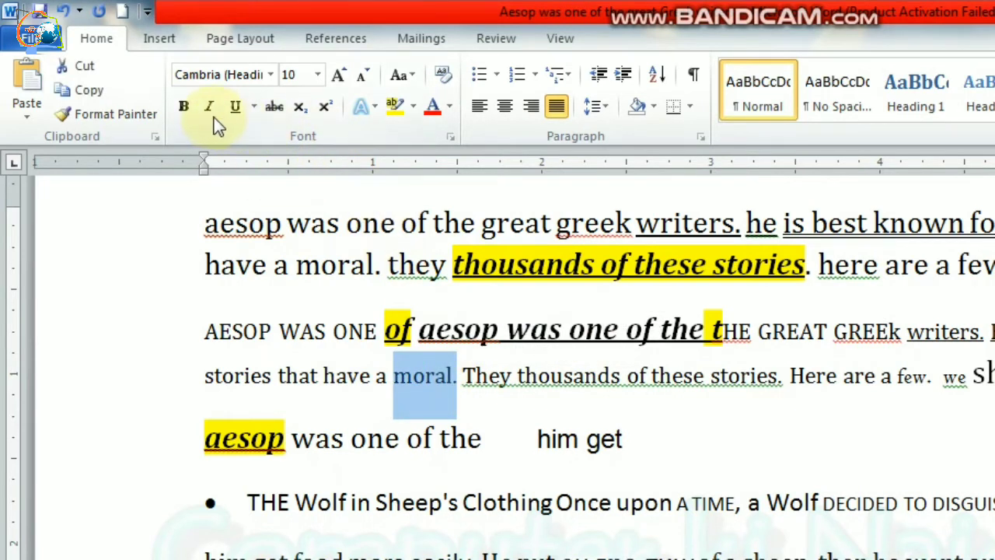
click(183, 108)
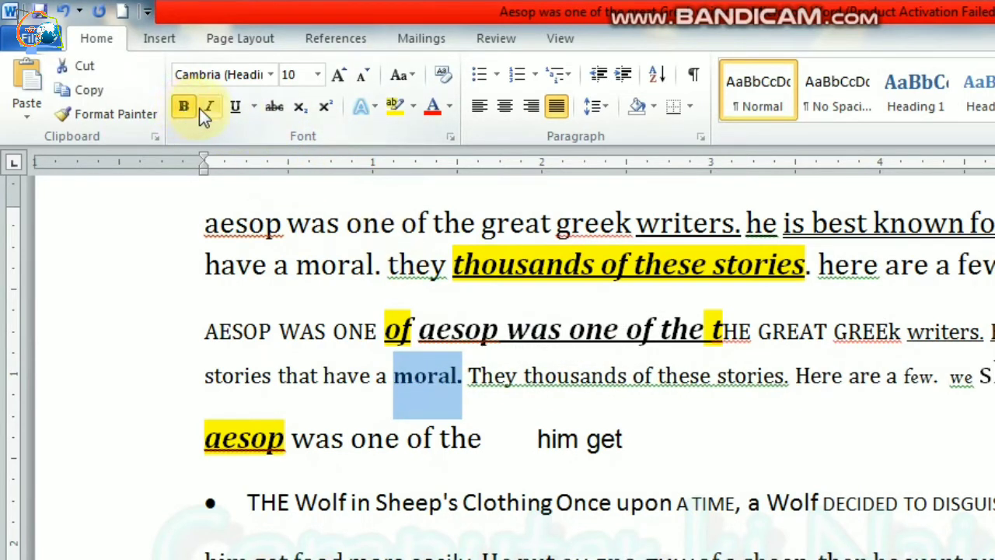
click(208, 107)
click(235, 106)
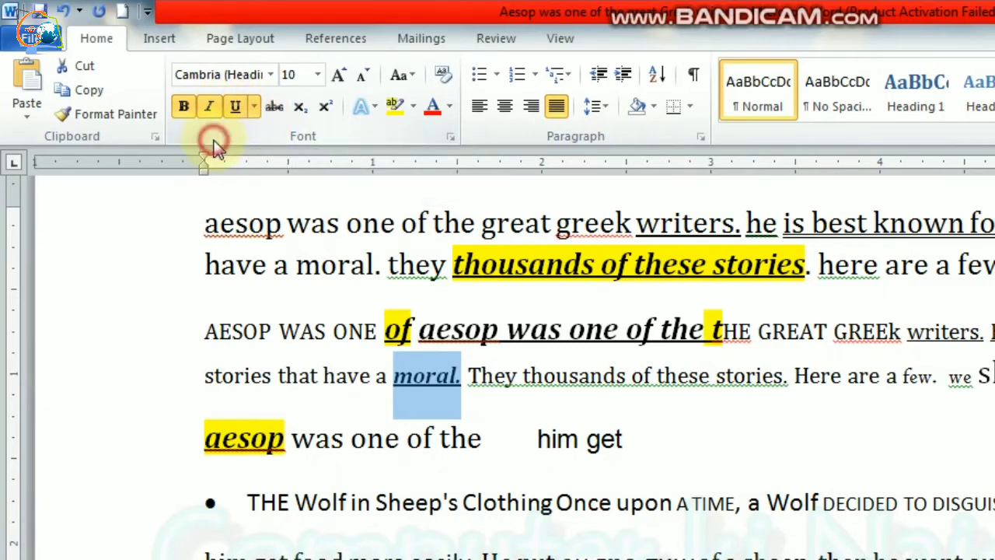
Step: Apply bold to "stories that" in the second paragraph and remove it again
drag(274, 394, 304, 396)
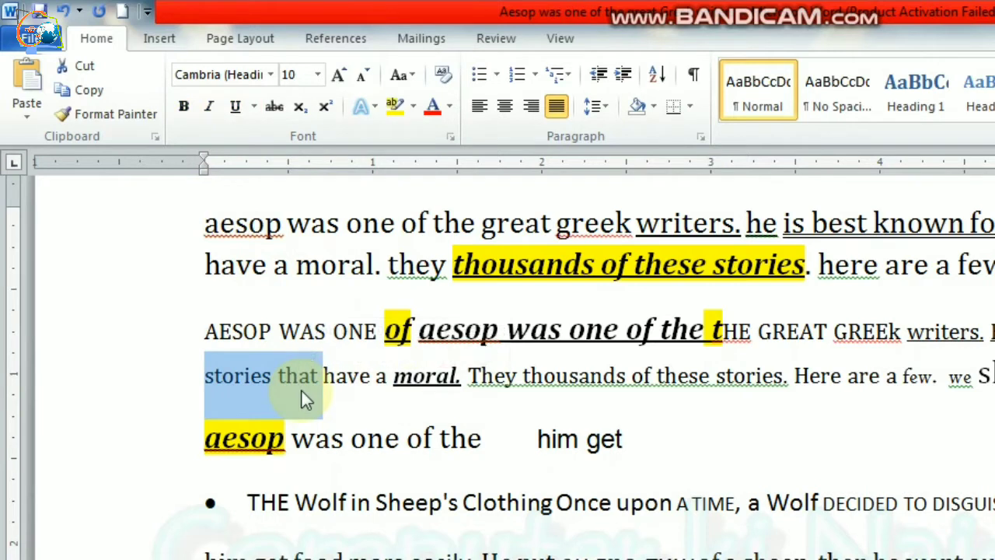
key(ctrl+b)
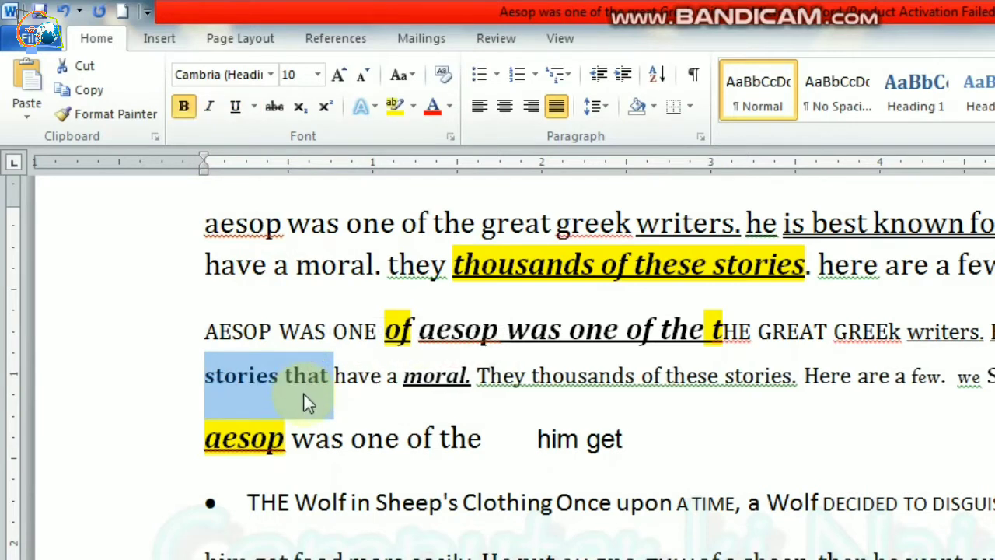
key(ctrl+b)
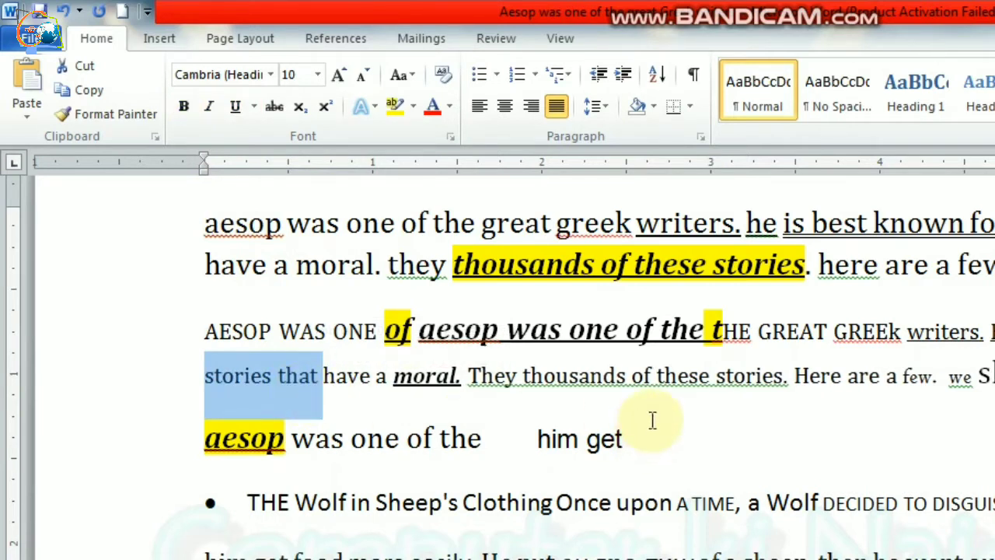
Step: Enter "ja dfjoldfj dfjkd" in bold a gap beyond "him get" on the third line of sample text
click(686, 428)
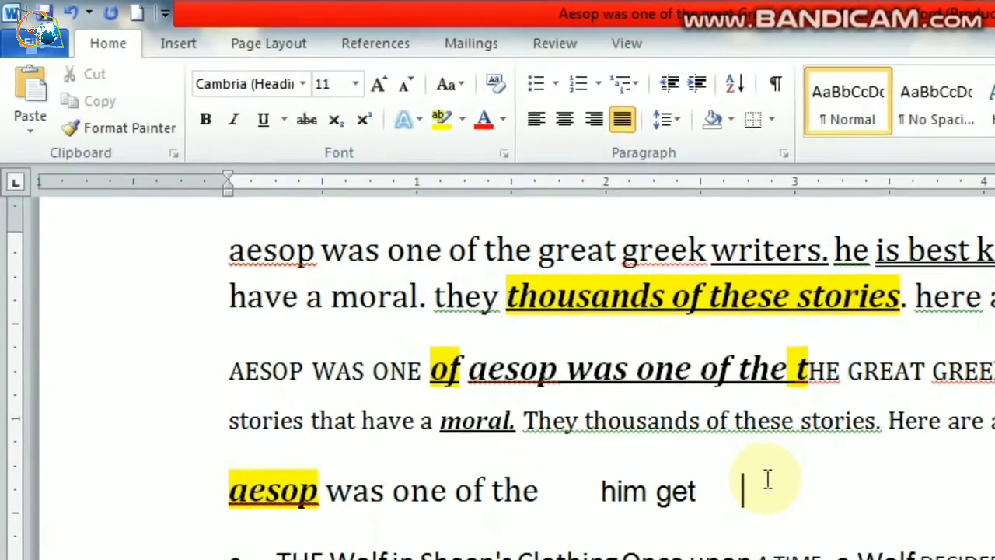
key(ctrl+b)
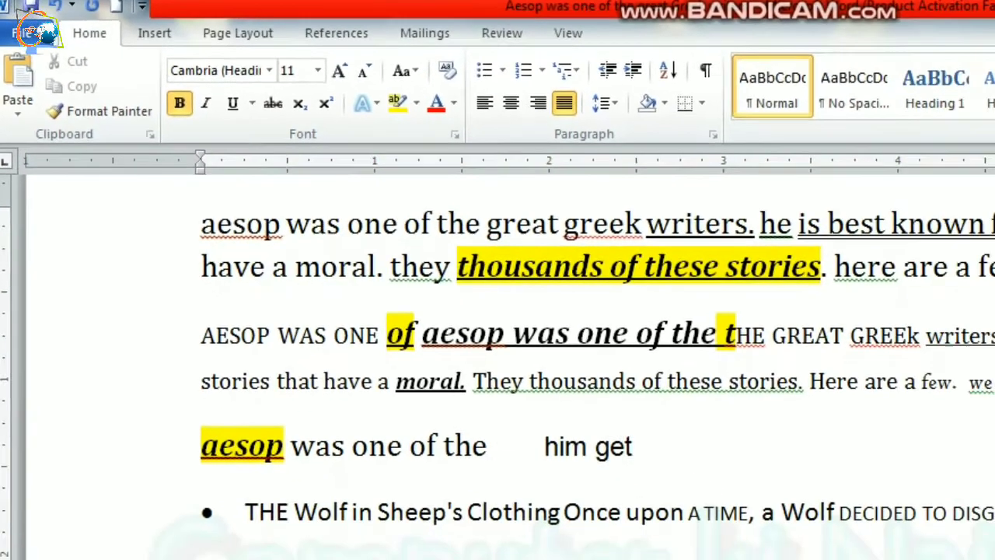
text(ja dfjoldfj dfjkd)
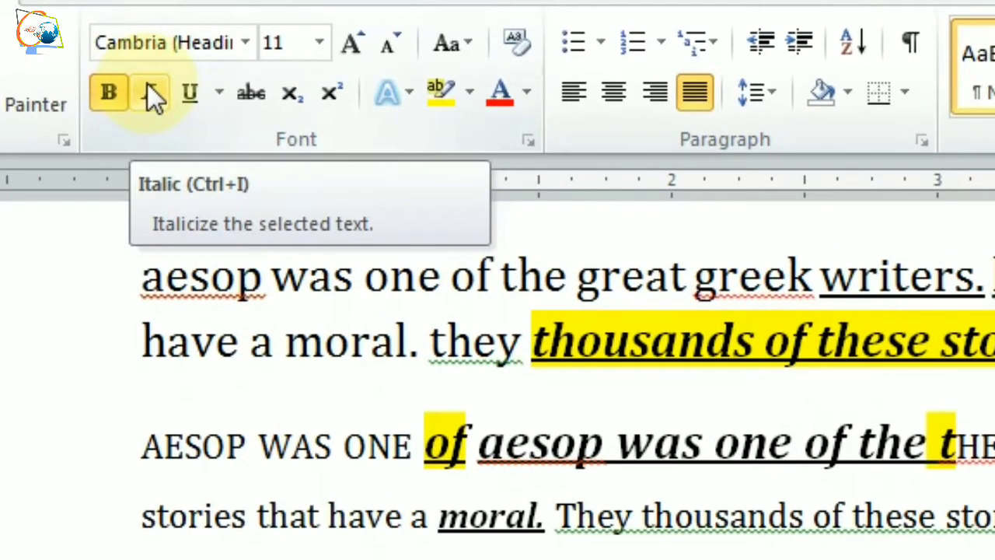
Step: Look through the available underline styles and close the list without choosing one
click(218, 92)
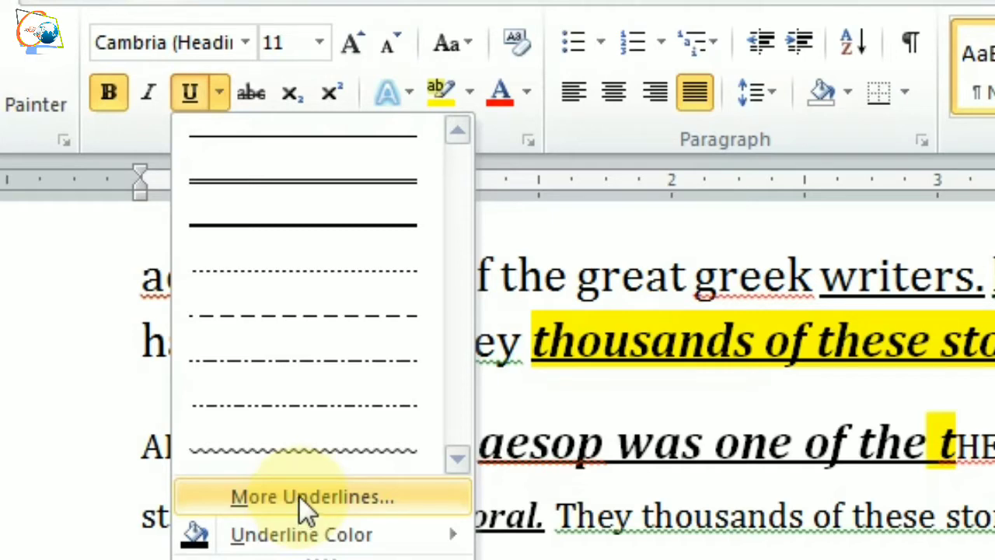
click(893, 511)
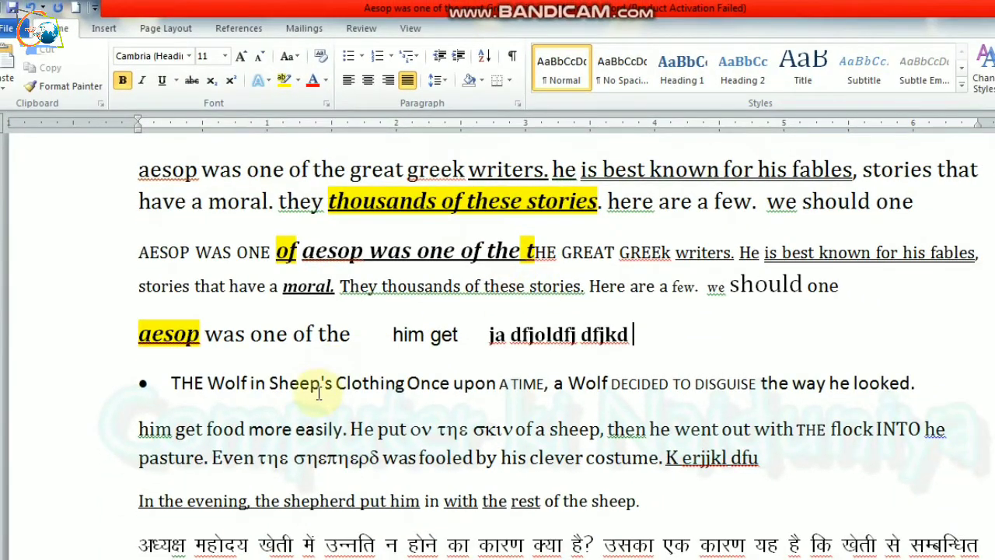
Step: Apply strikethrough to "Sheep's Clothing Once" in the bulleted line, remove it again and deselect the text
drag(329, 382, 426, 392)
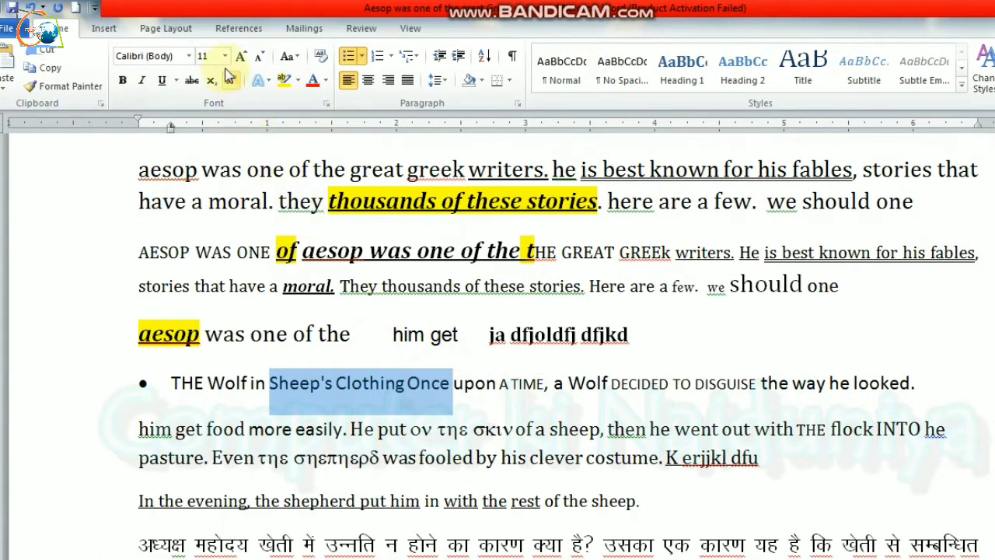
click(191, 80)
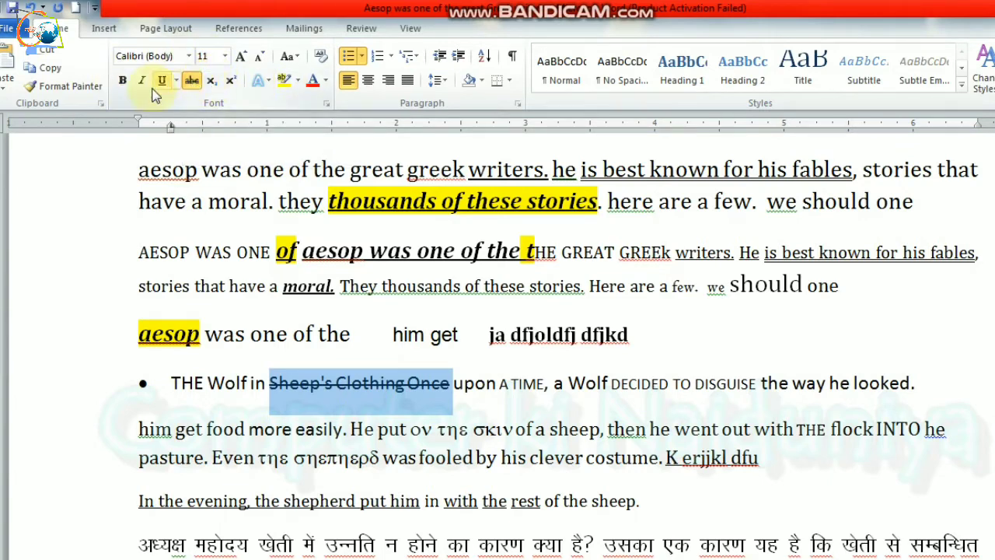
click(193, 83)
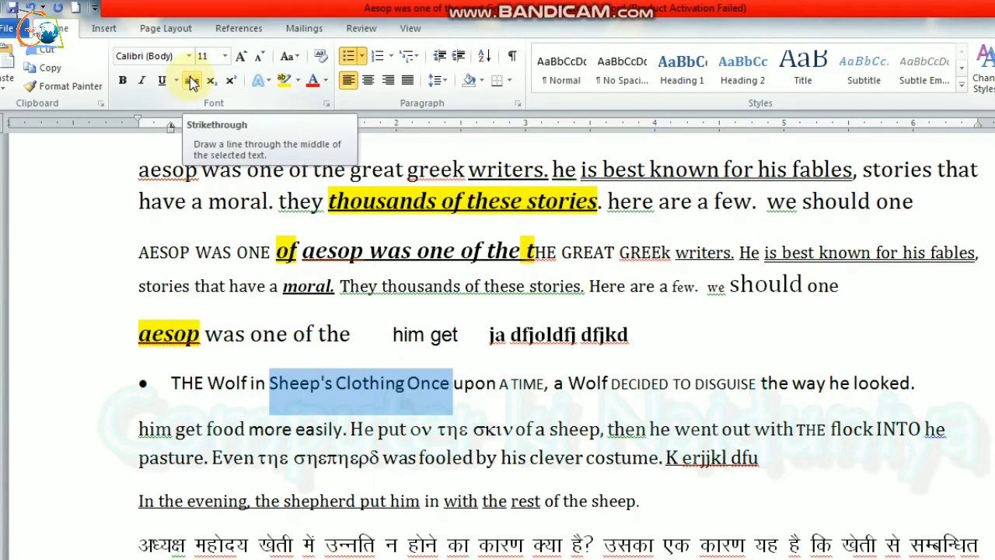
click(356, 336)
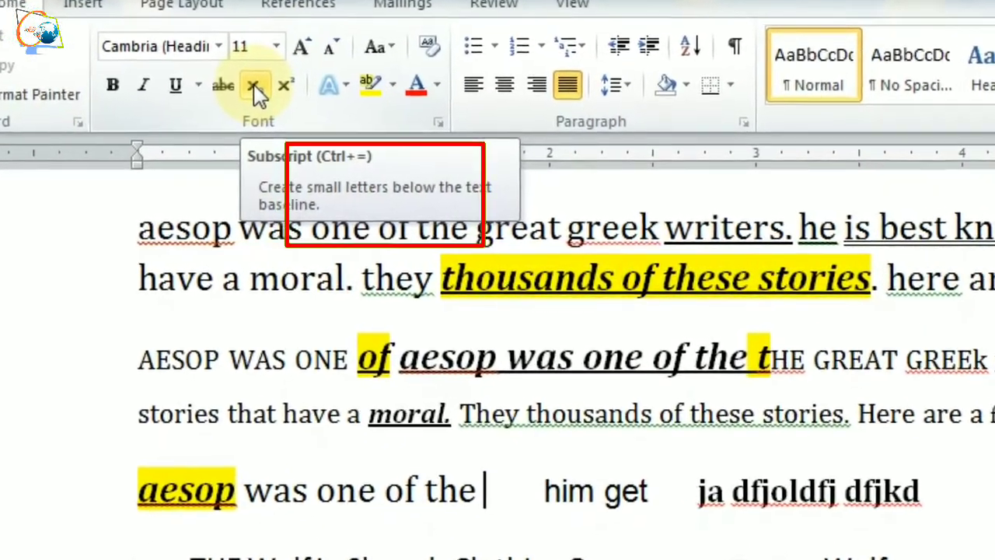
Step: Enter "dfkjdfkl" at the end of the second paragraph, followed by "123" as subscript, and turn subscript off
click(992, 482)
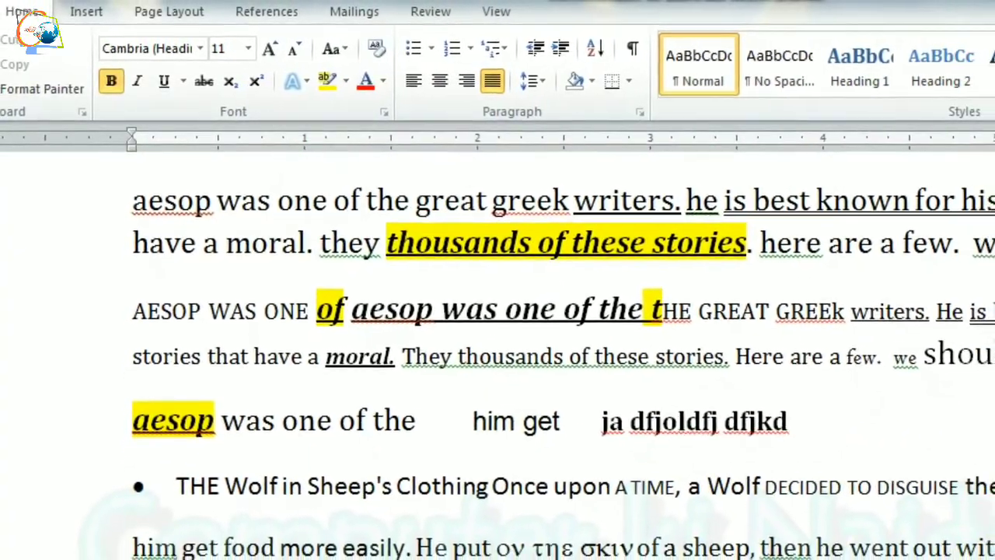
text(dfkjdfkl)
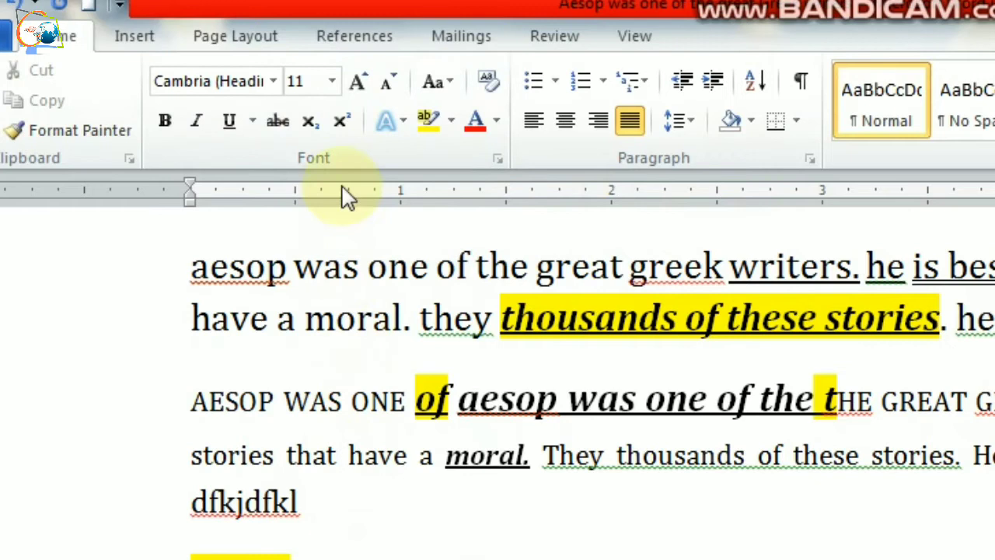
click(310, 122)
text(1)
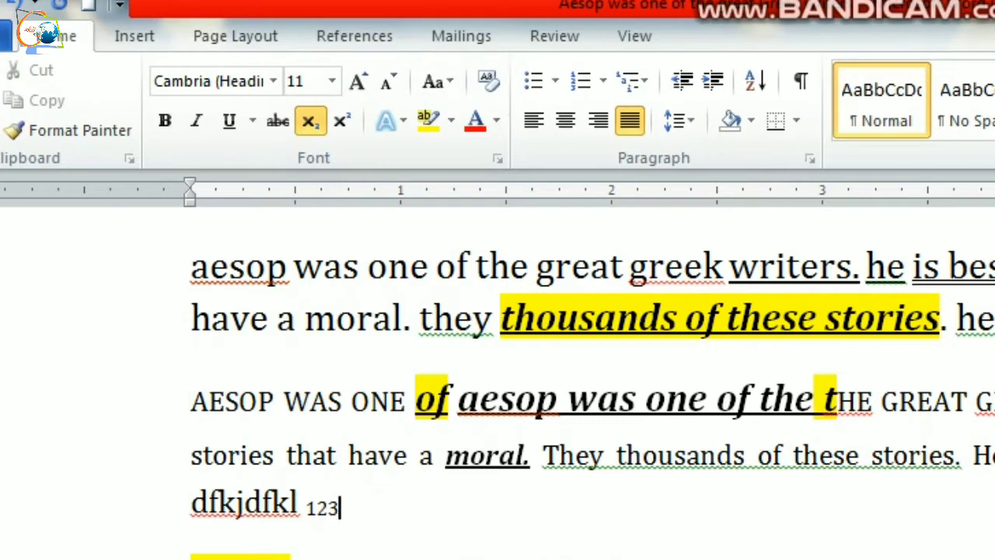
text(23)
click(321, 121)
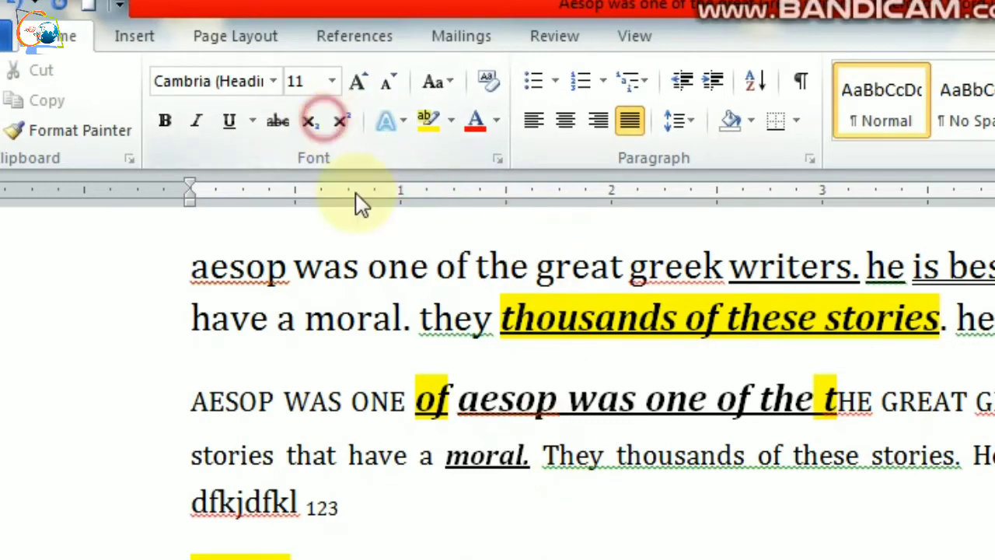
Step: Continue the line with normal "fdfdfdf", superscript "kjl;dk lfkld fldkf;l dlfkdl;f" and normal "dfdfdfdfd"
text(fdfdfdf)
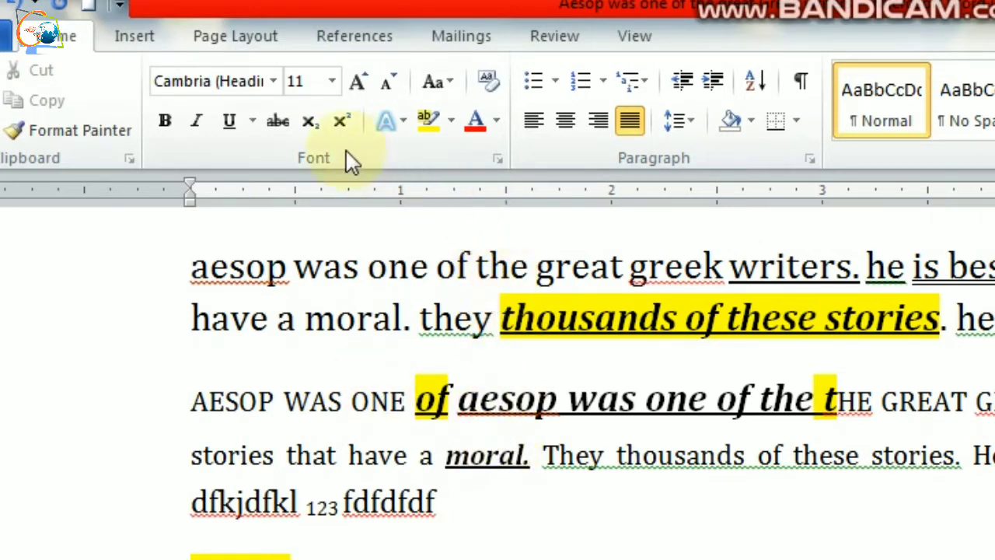
click(342, 122)
text(kjl;dk lfkld fldkf;l dlfkdl;f)
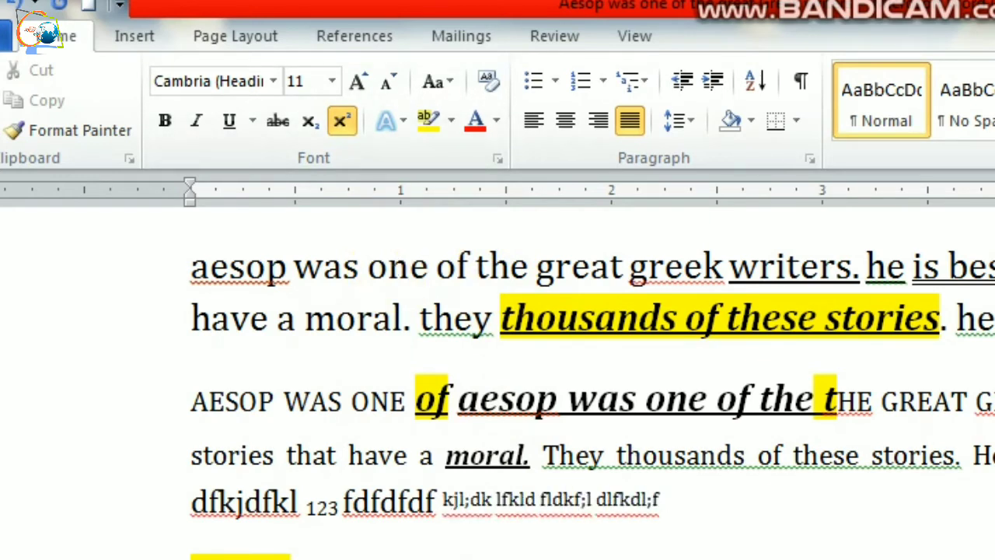
click(342, 122)
text(dfdfd)
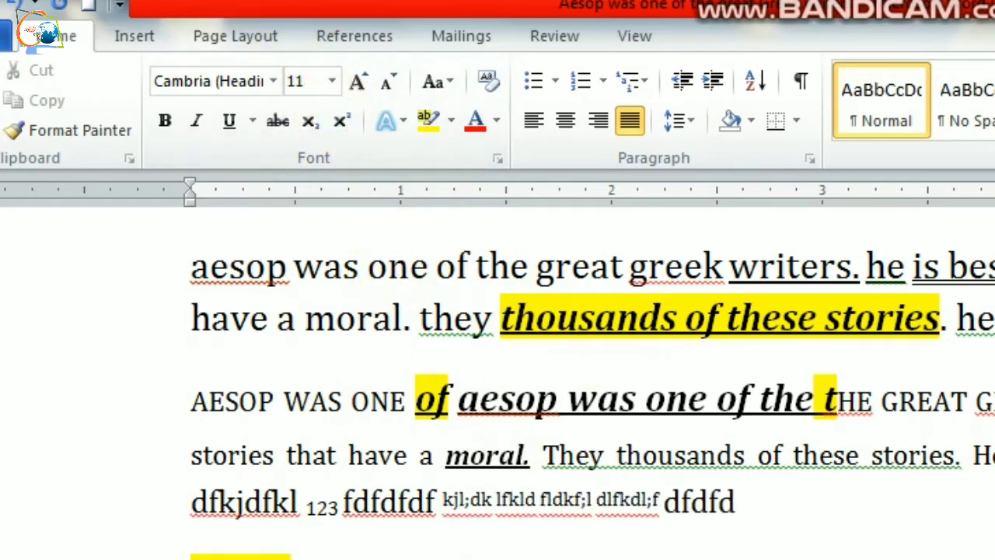
text(fdfd)
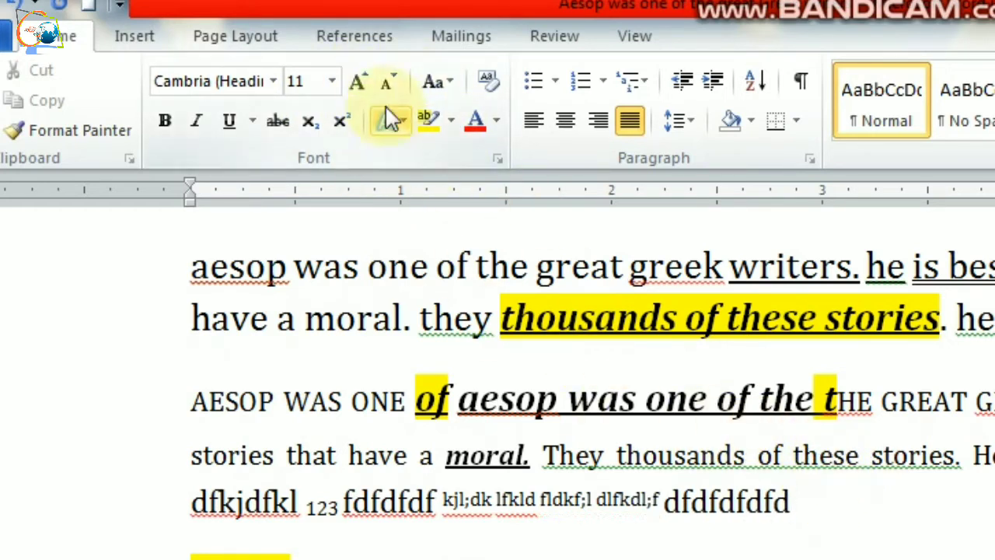
Step: Enlarge the font size to 28 at the end of the second paragraph and enter "lkdjflkd"
click(364, 81)
click(364, 81)
click(366, 82)
click(366, 82)
click(367, 83)
click(369, 83)
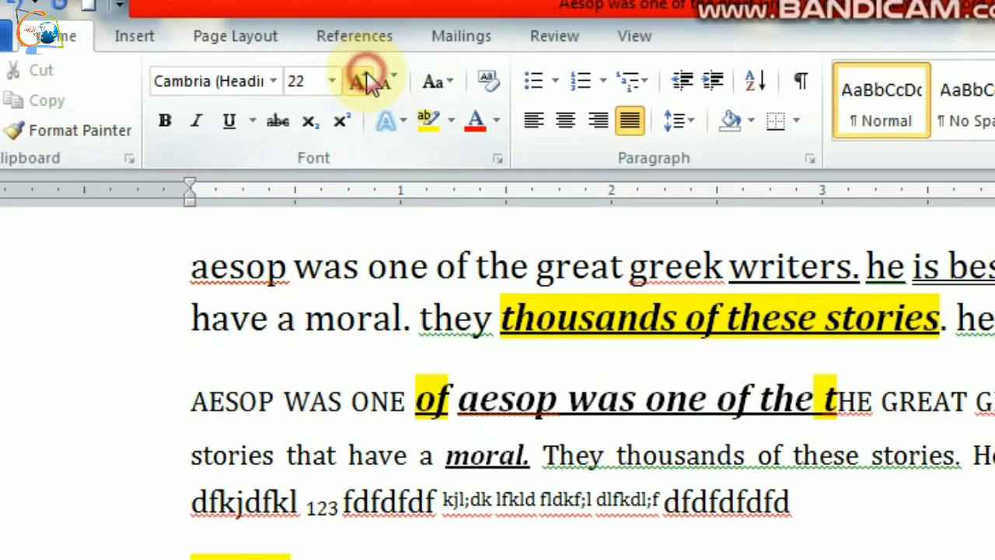
click(369, 83)
click(369, 83)
click(369, 84)
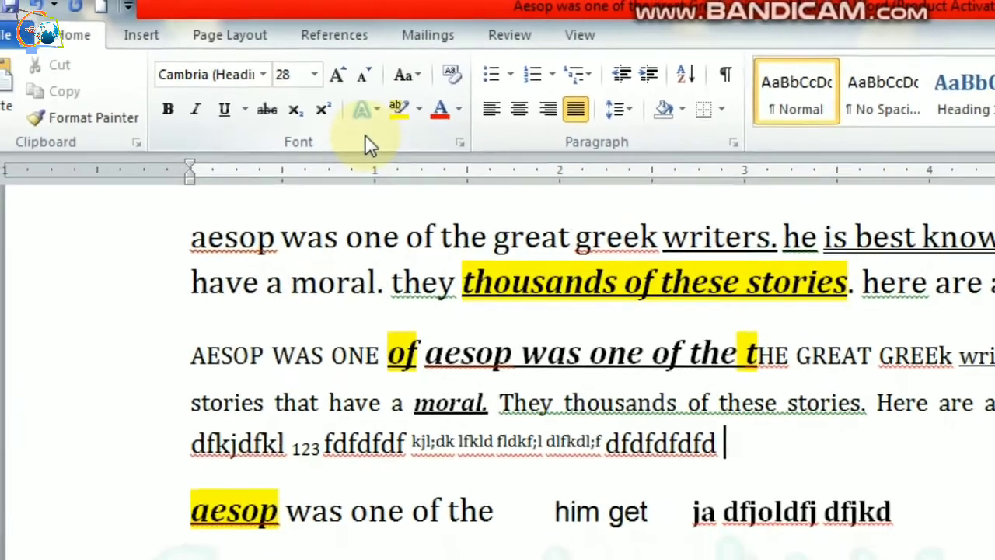
text(lkdjflkd)
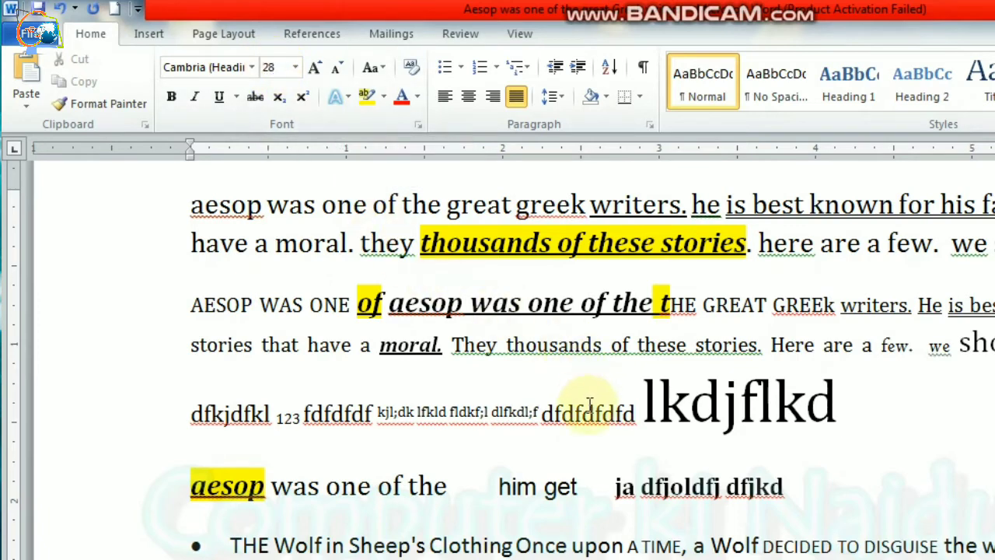
Step: Reduce the font size to 12 after "lkdjflkd" and continue the line with "klfj dlkfd"
drag(587, 406, 591, 421)
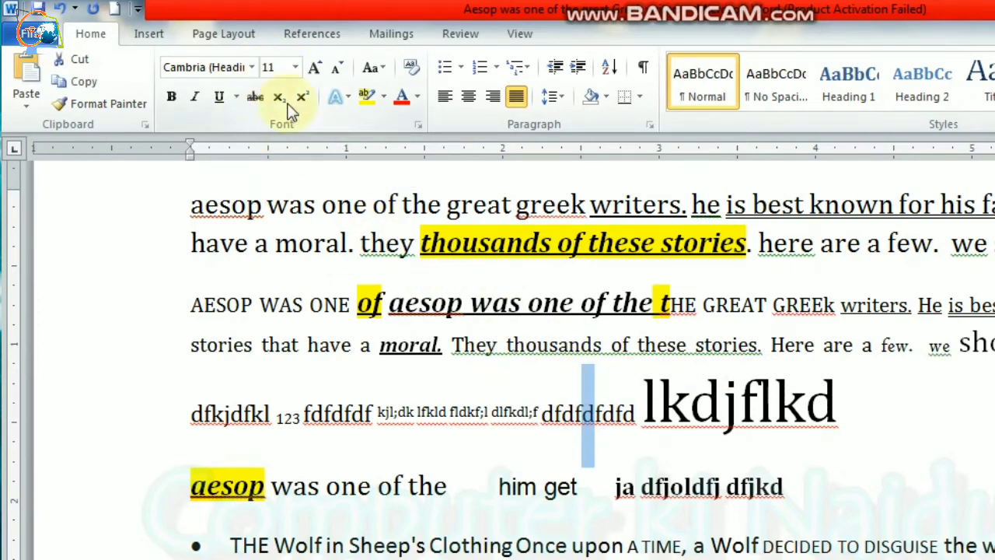
click(688, 447)
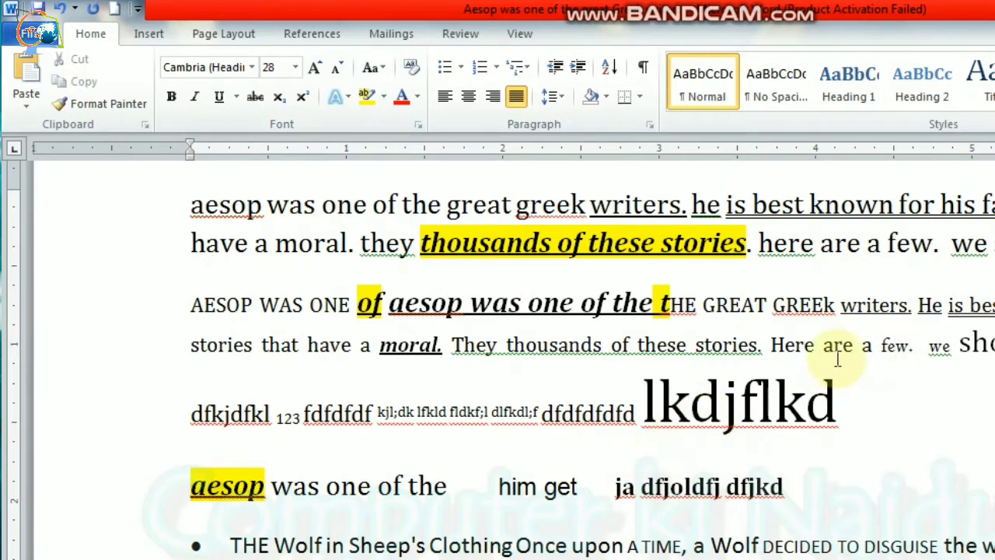
click(851, 381)
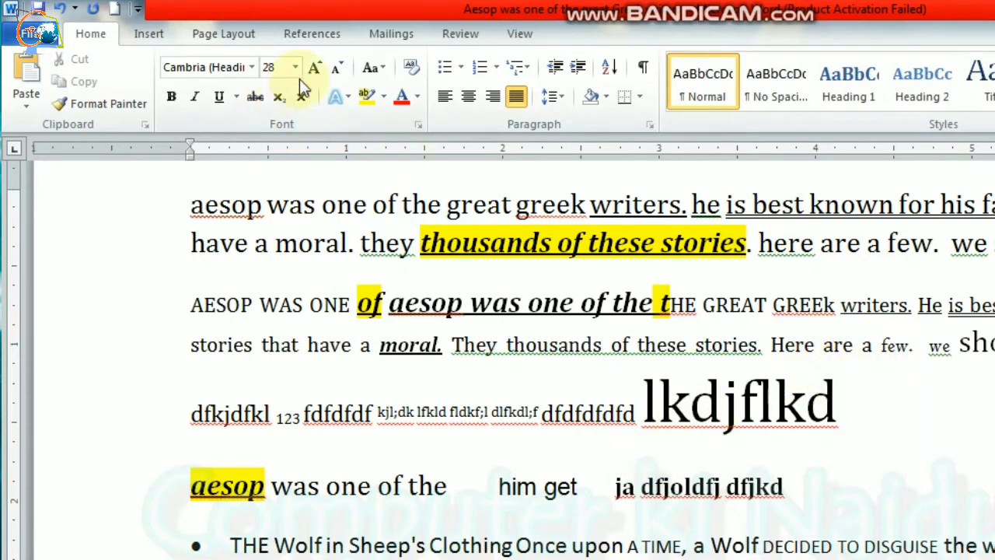
click(336, 68)
click(337, 67)
click(337, 67)
click(336, 68)
click(337, 67)
click(337, 67)
click(337, 68)
click(337, 67)
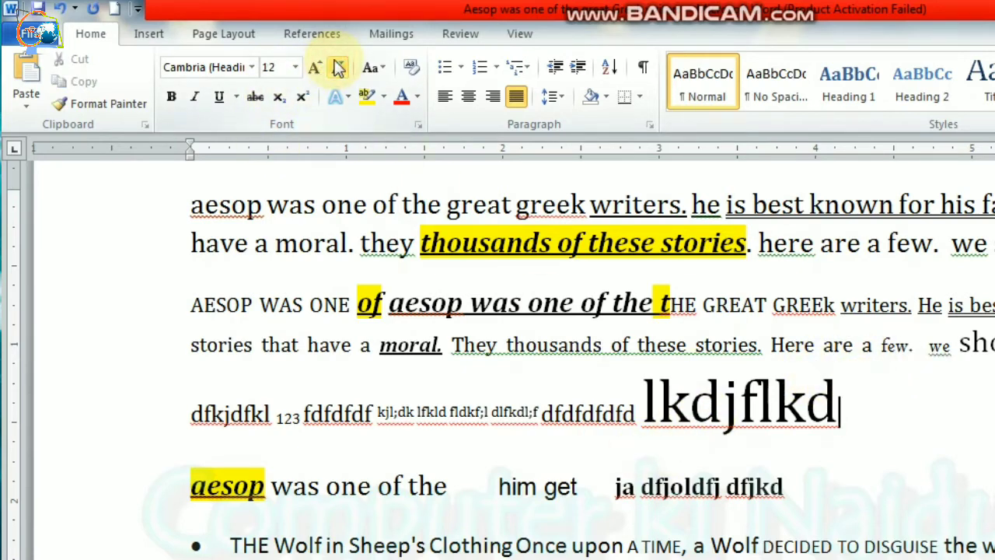
text(klfj dlkfd)
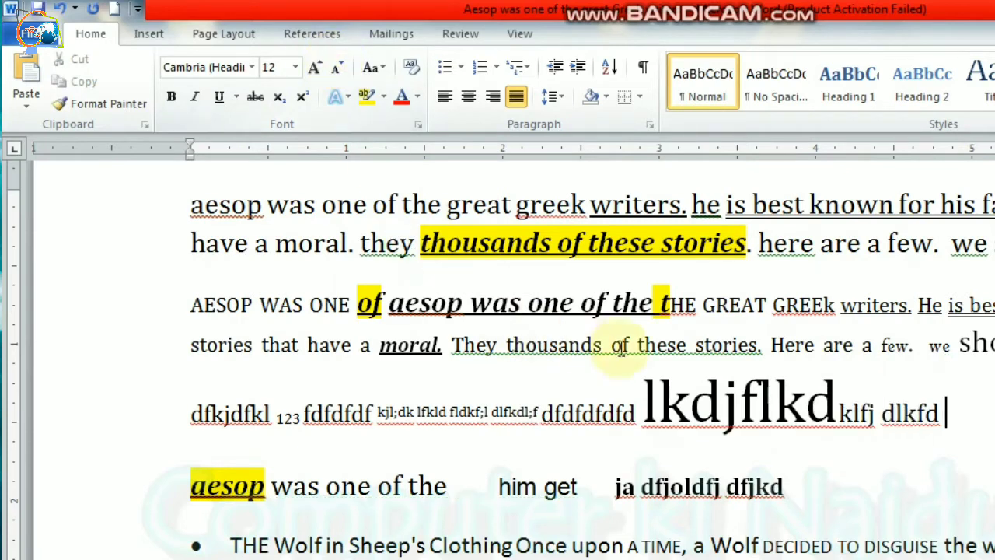
Step: Set the font size of the oversized word "lkdjflkd" to 12
drag(645, 393, 838, 404)
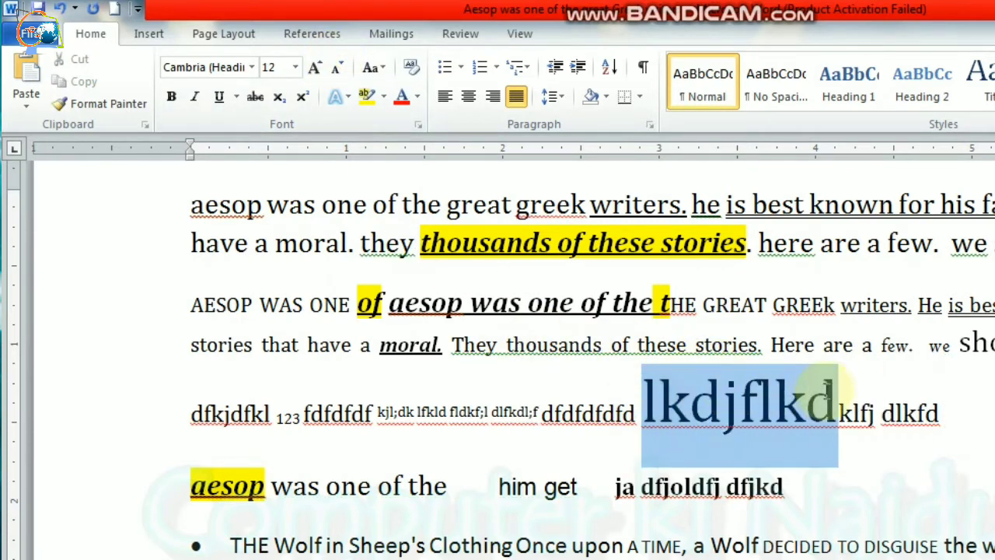
click(272, 67)
text(12)
key(Return)
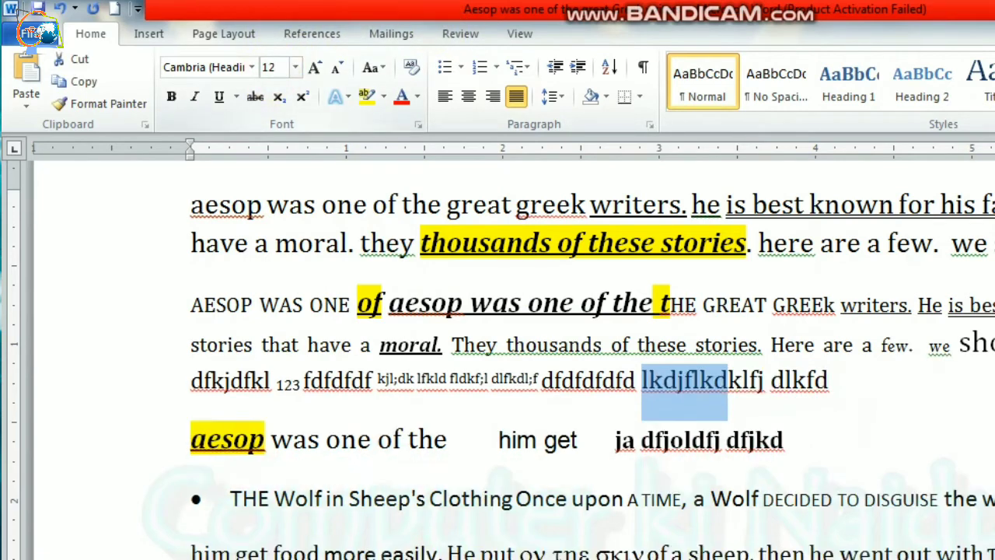
Step: Shrink "lkdjflkd" by four size steps and grow it back to 12
click(338, 68)
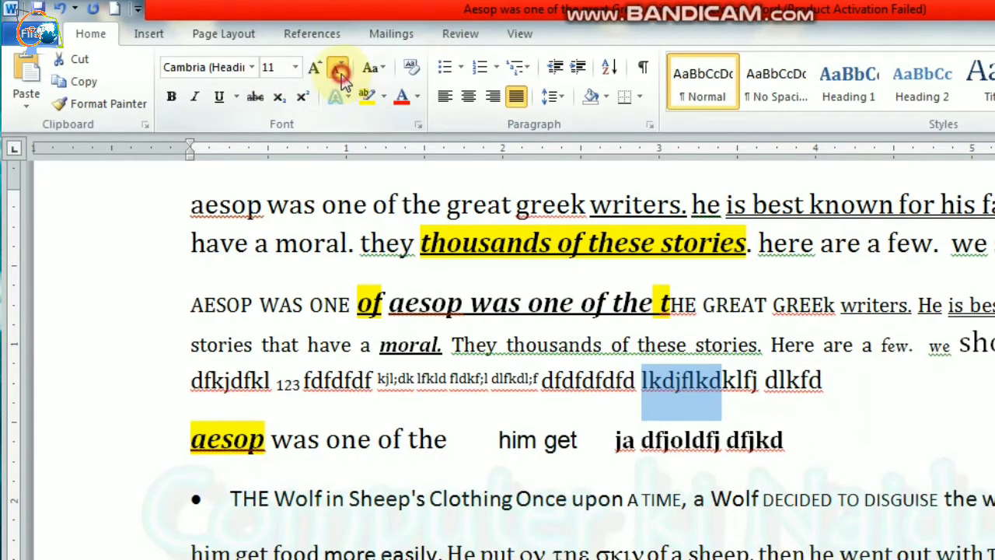
click(338, 69)
click(338, 68)
click(338, 69)
click(316, 70)
click(316, 70)
click(316, 70)
click(316, 70)
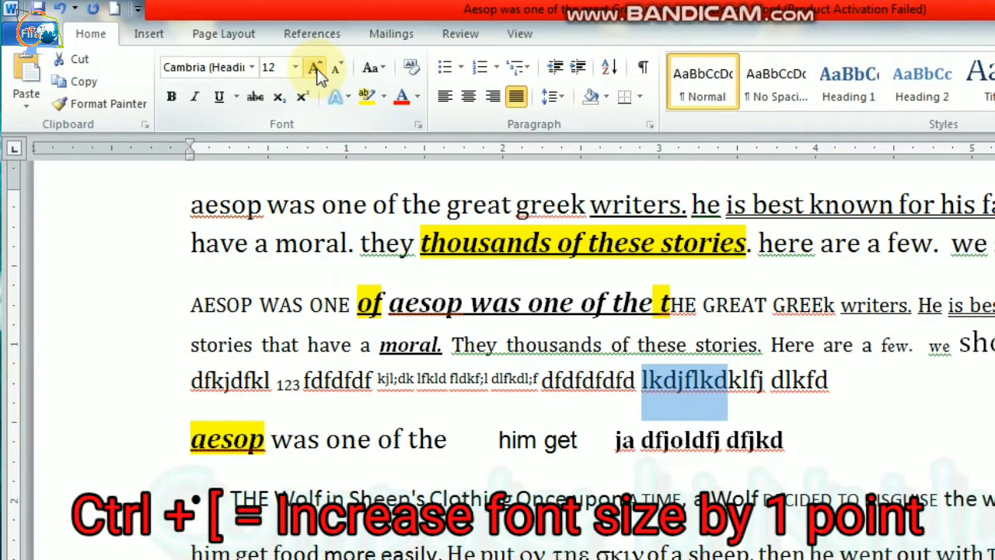
Step: Increase the font size of "lkdjflkd" to 21 in one-point increments and bring it down to 17
key(ctrl+bracketright)
key(ctrl+bracketright)
key(ctrl+bracketright)
key(ctrl+bracketright)
key(ctrl+bracketright)
key(ctrl+bracketright)
key(ctrl+bracketright)
key(ctrl+bracketright)
key(ctrl+bracketright)
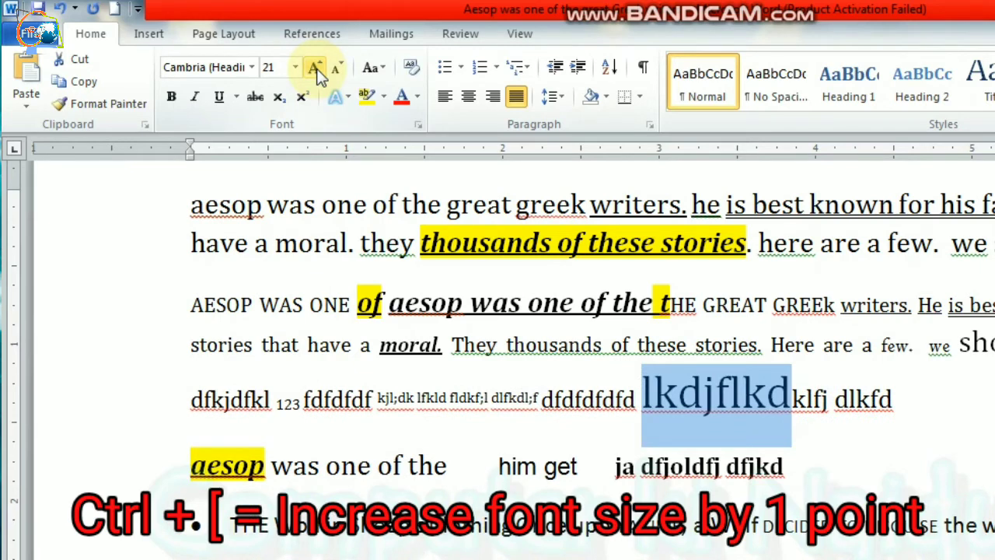
key(ctrl+bracketleft)
key(ctrl+bracketleft)
key(ctrl+bracketleft)
key(ctrl+bracketleft)
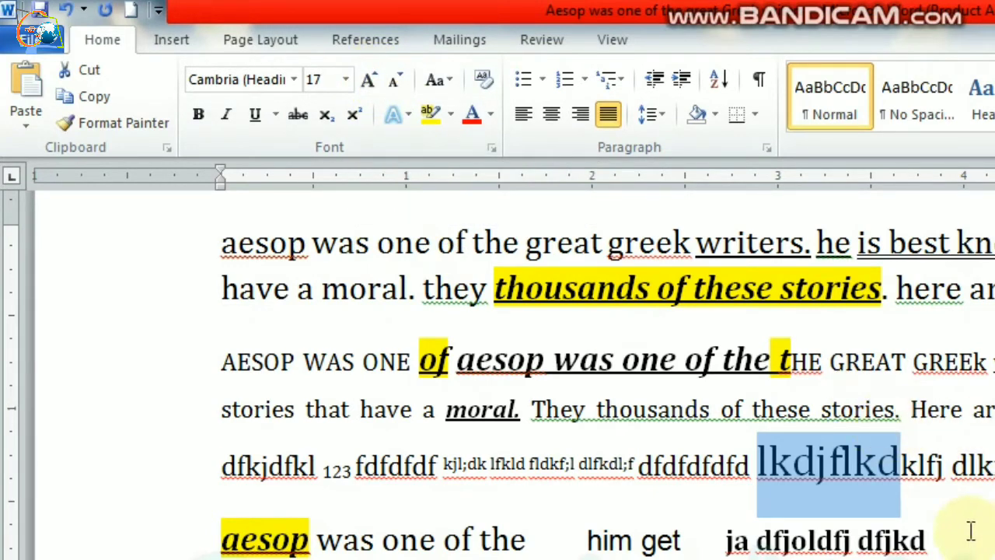
Step: Deselect the text, look through the letter case options and close the list without choosing one
click(928, 469)
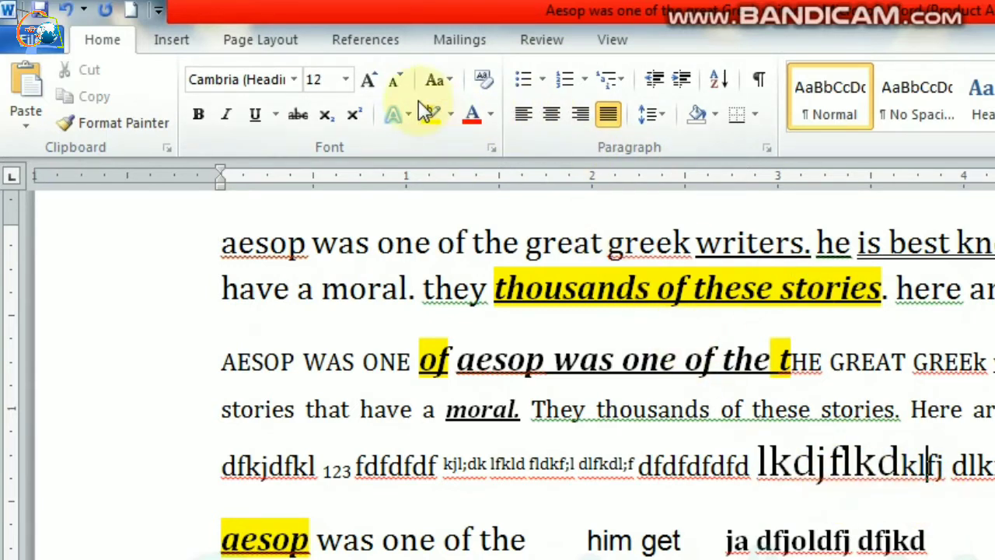
click(435, 81)
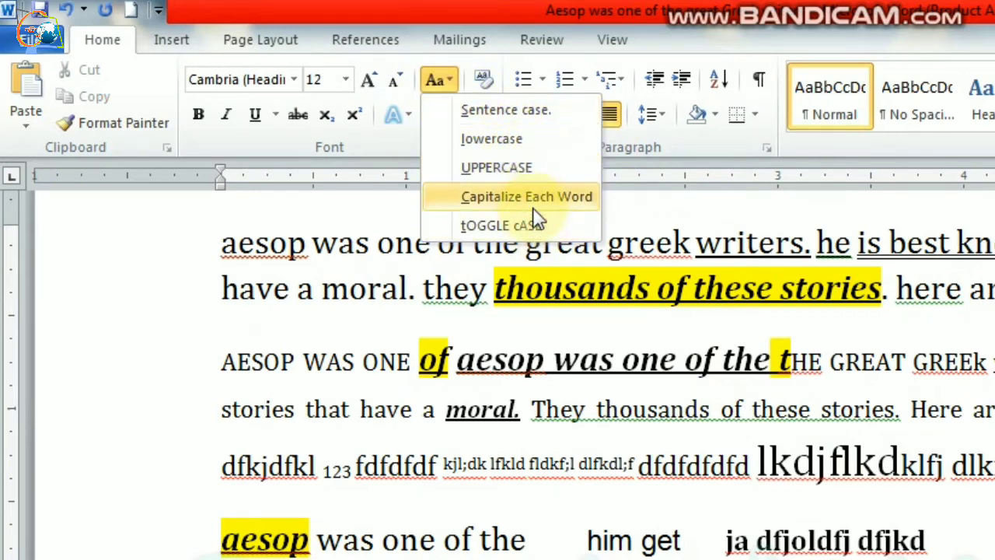
click(926, 467)
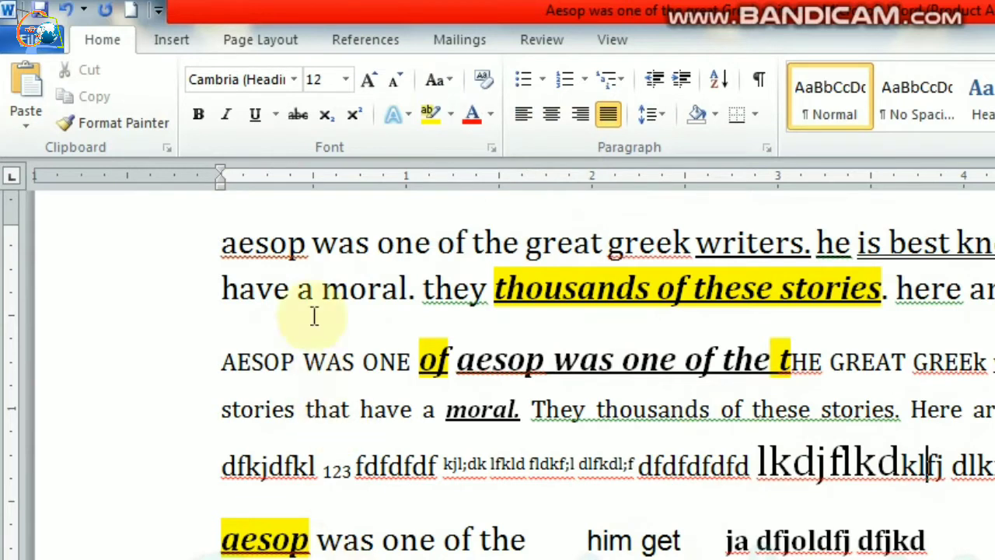
Step: Highlight "aesop" at the start of the first paragraph in yellow and undo the highlight
drag(216, 238, 304, 235)
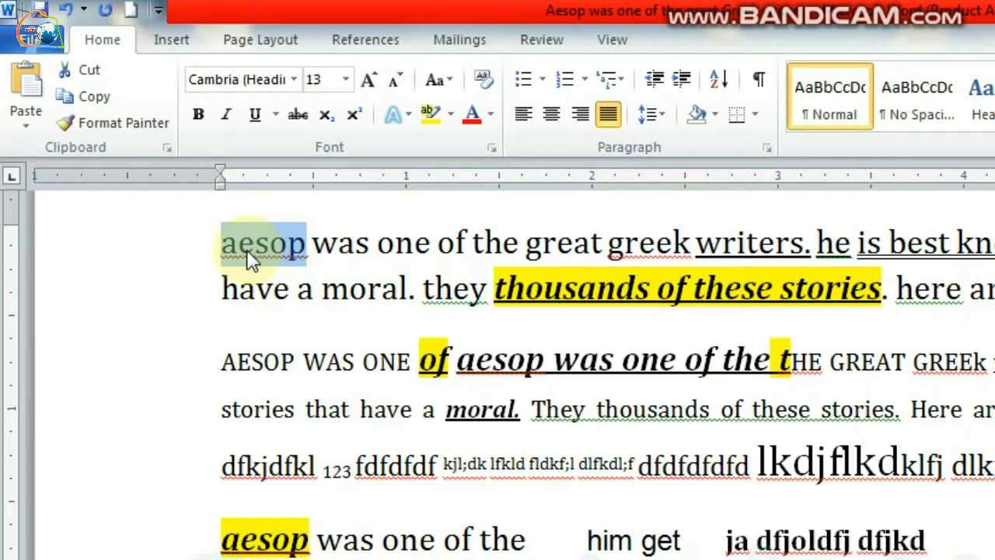
click(432, 113)
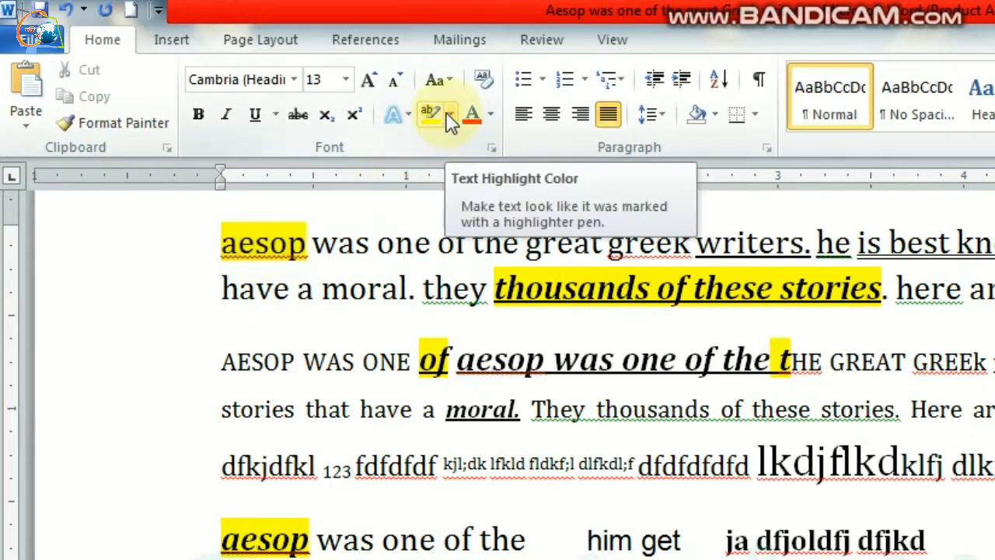
click(434, 113)
key(ctrl+z)
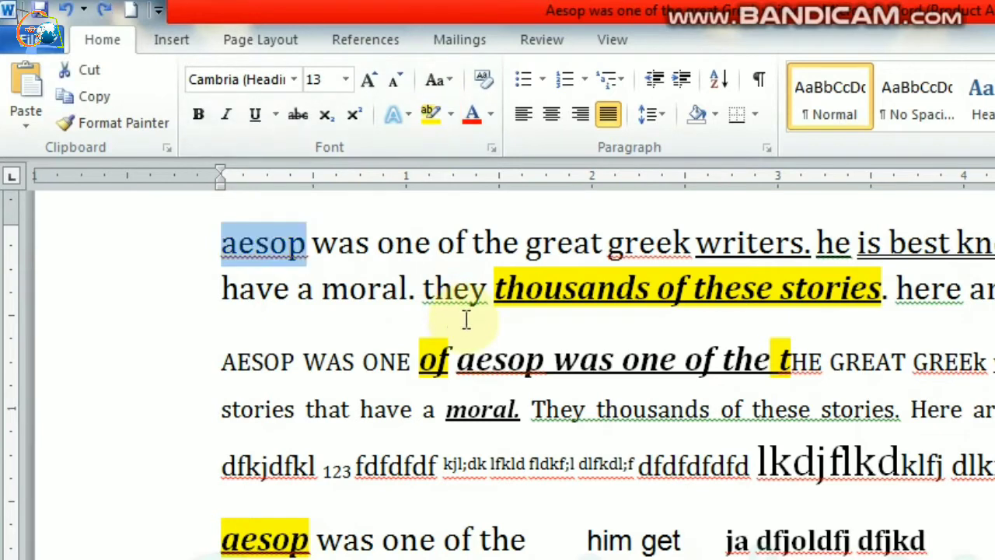
Step: Apply lowercase to "aesop" at the start of the first paragraph and change it to UPPERCASE
click(438, 87)
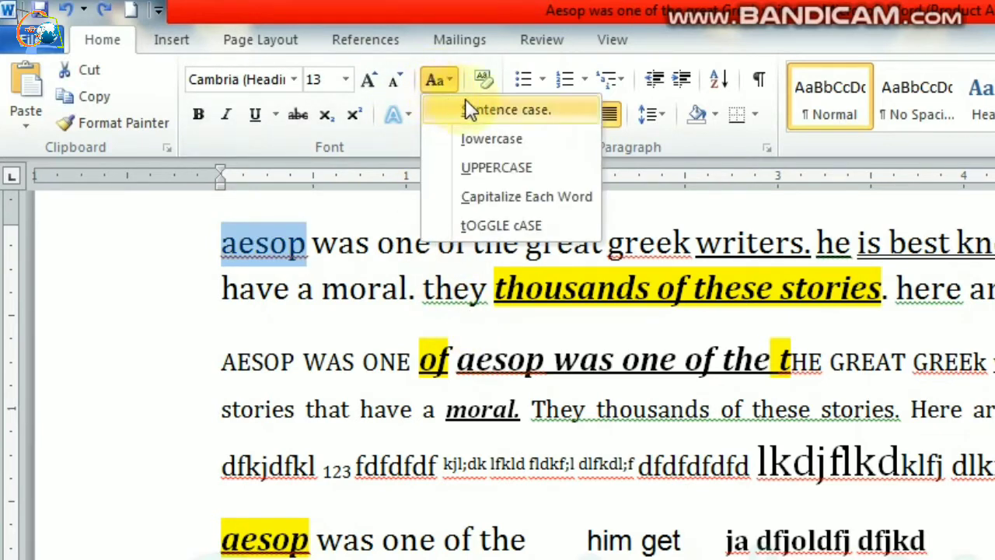
click(472, 140)
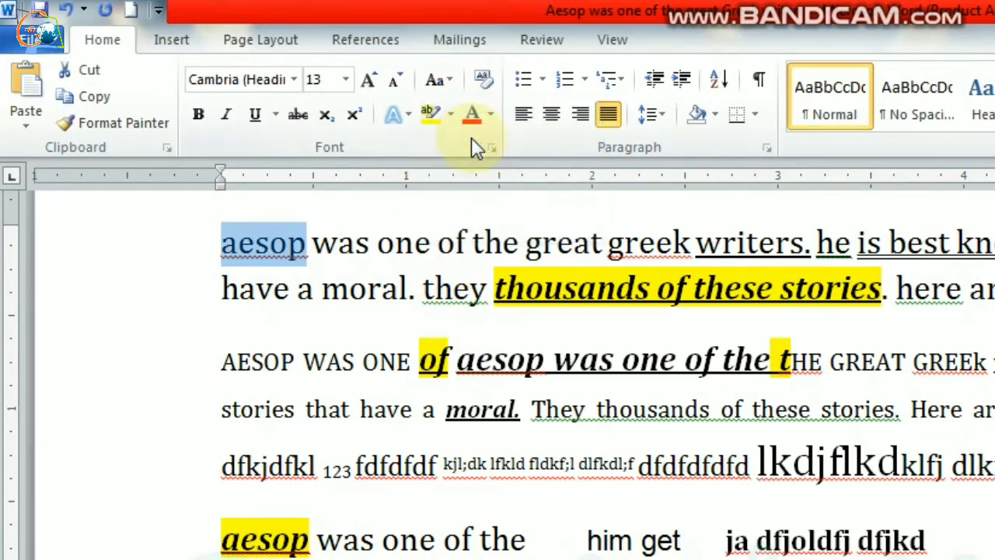
click(434, 82)
click(458, 168)
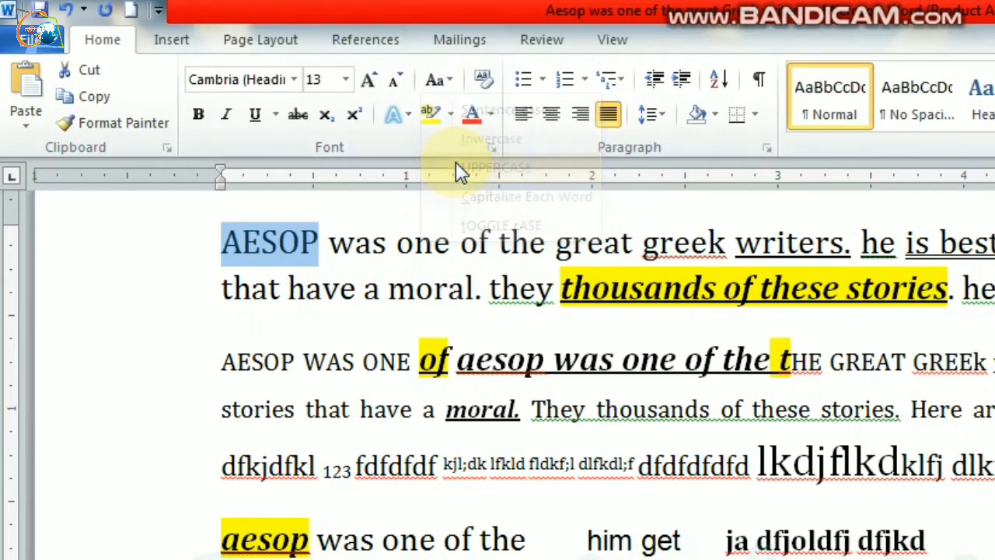
Step: Change the first word "AESOP" to Capitalize Each Word and switch it to tOGGLE cASE
click(435, 81)
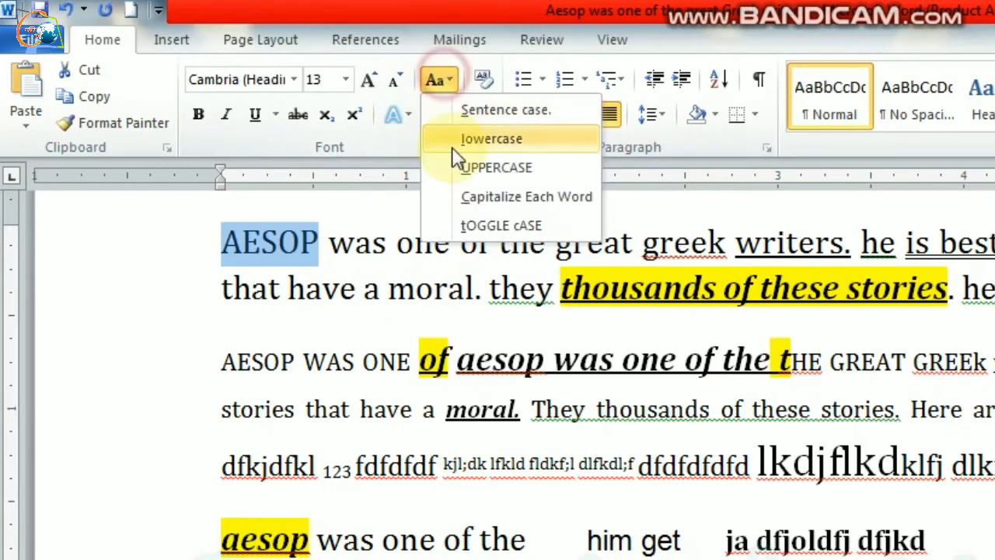
click(473, 200)
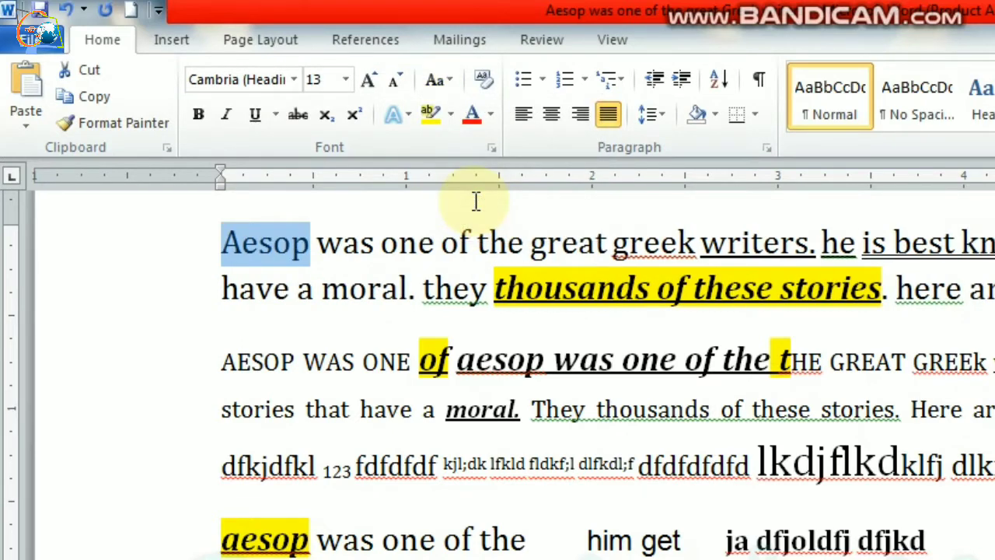
click(432, 81)
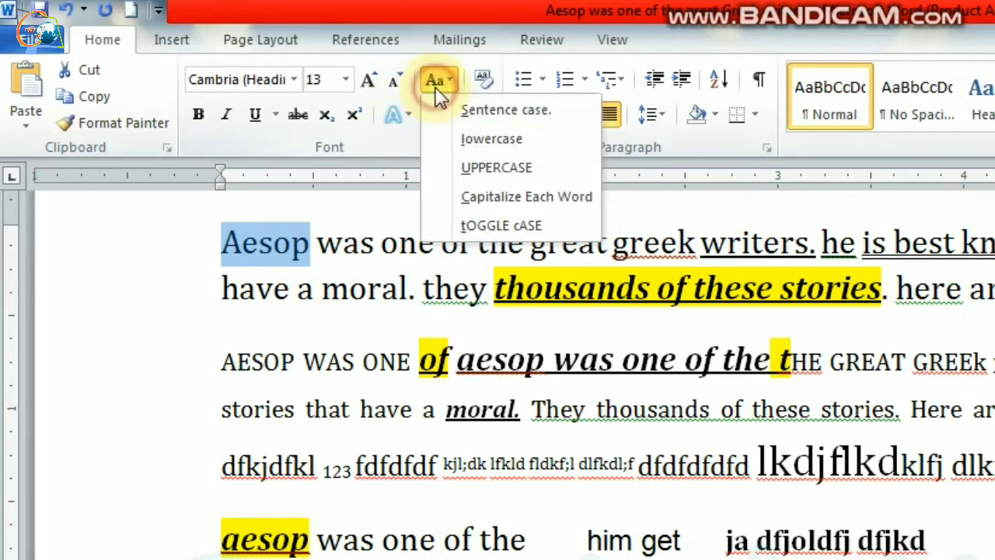
click(477, 229)
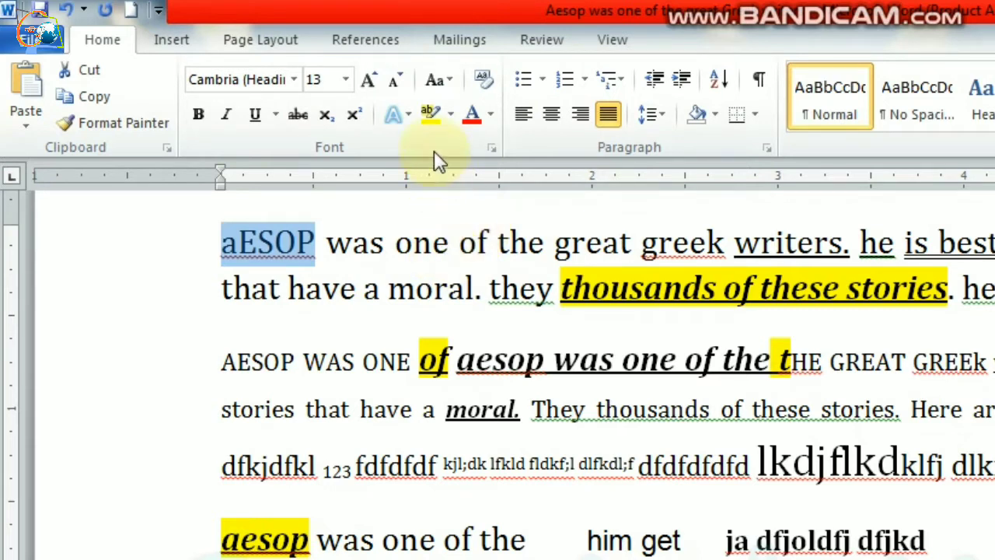
Step: Look over the available text effects and close the gallery without choosing one
click(407, 115)
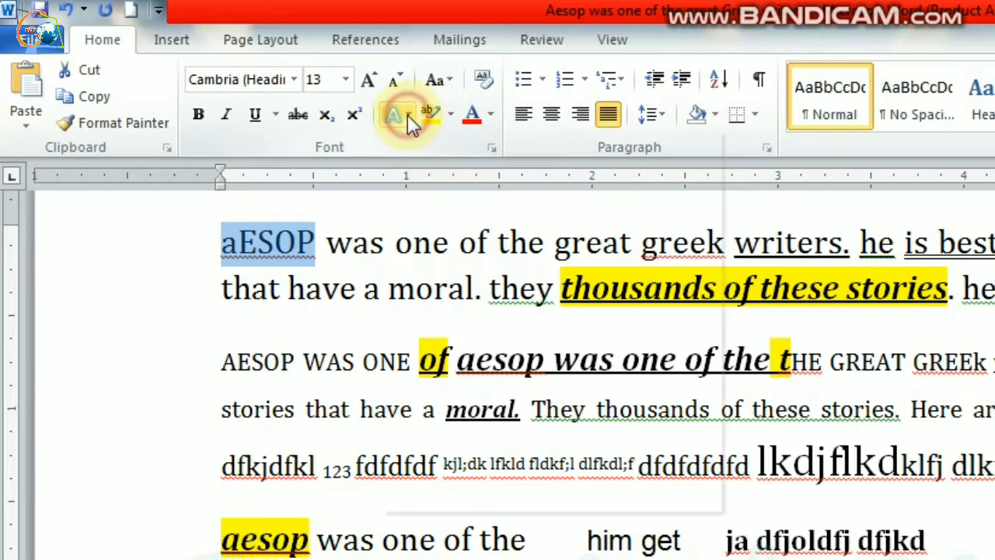
click(391, 124)
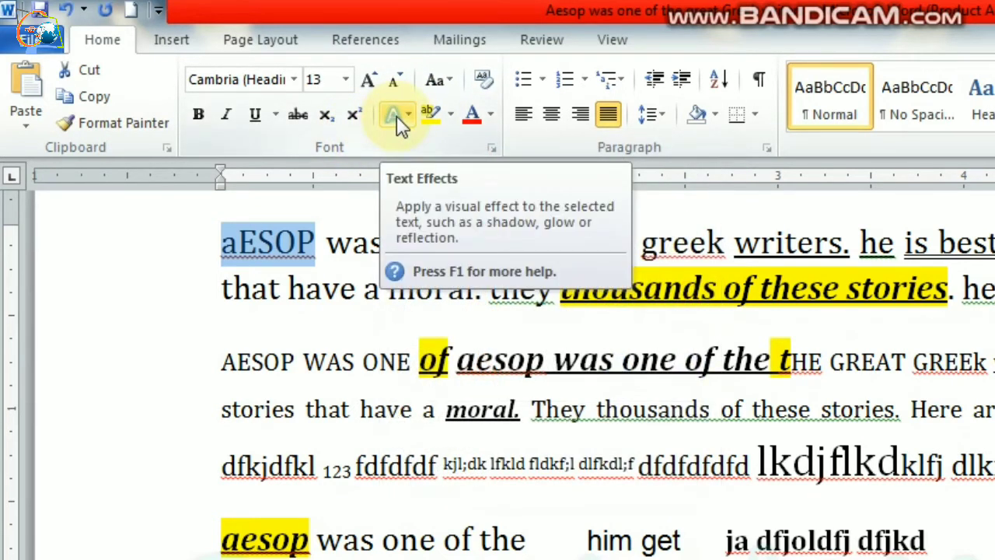
click(410, 114)
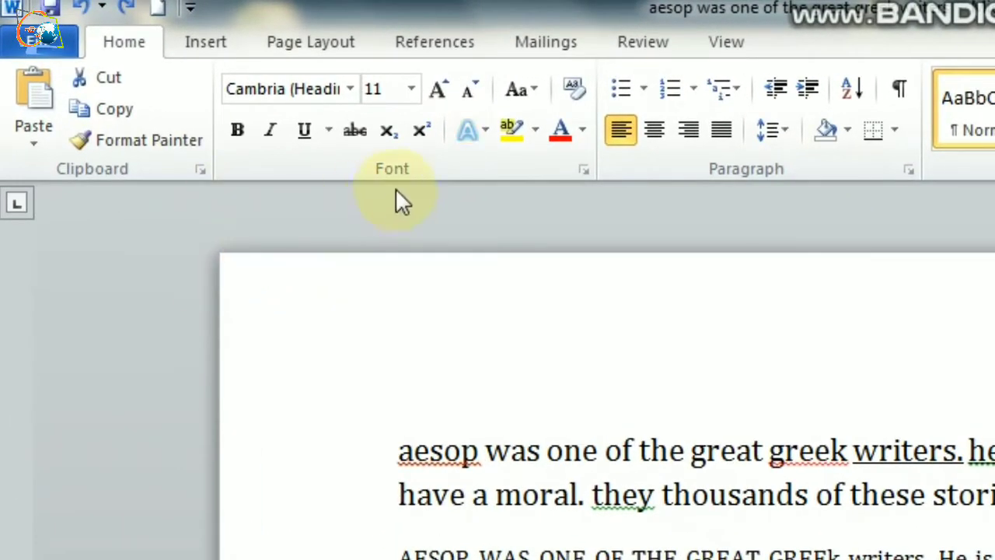
click(484, 130)
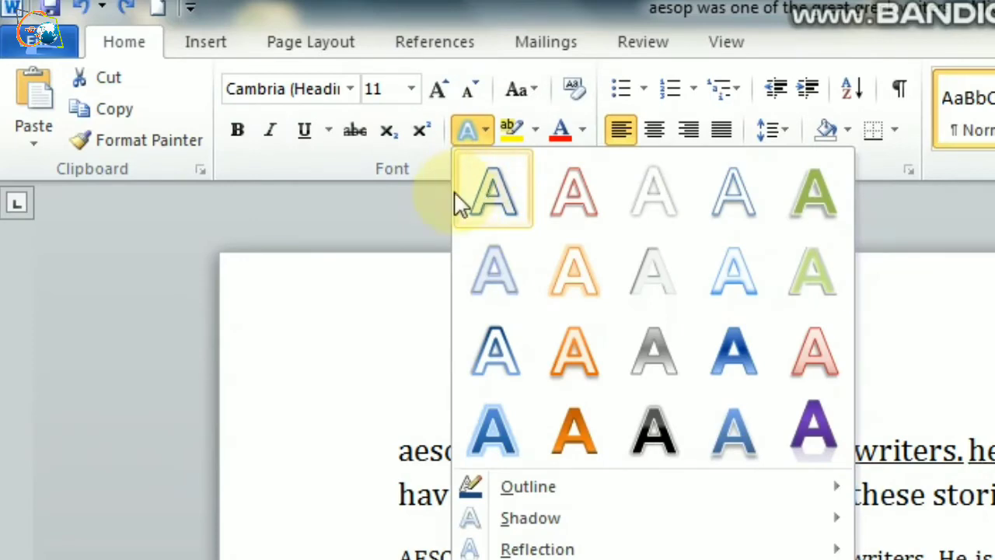
click(407, 455)
Step: Apply a blue theme-color text outline to "aesop" at the start of the first paragraph
drag(398, 450, 498, 451)
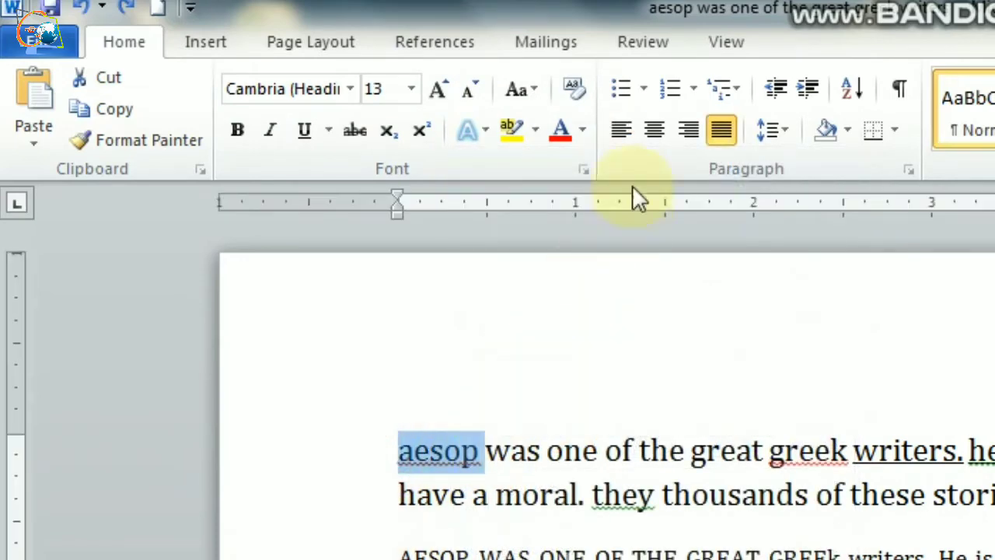
click(501, 126)
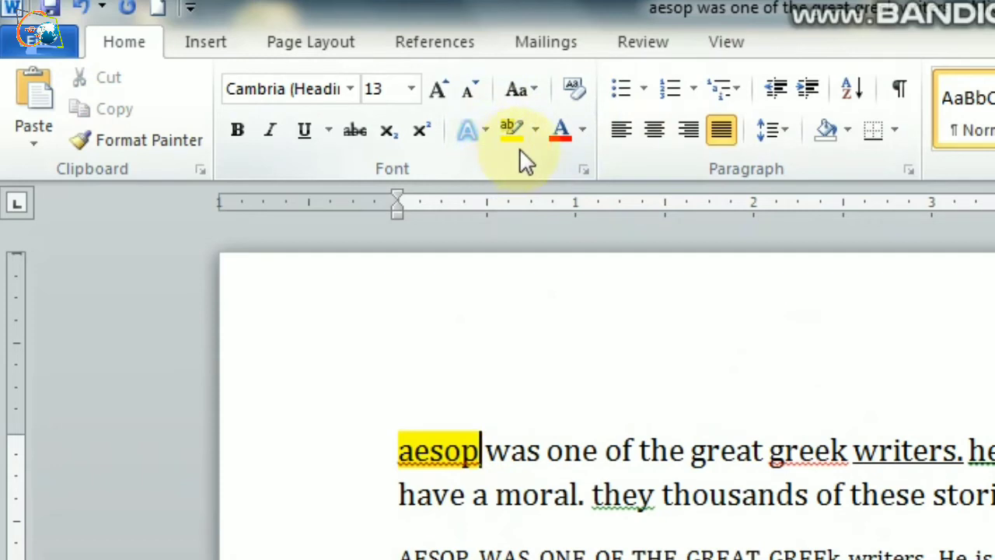
key(ctrl+z)
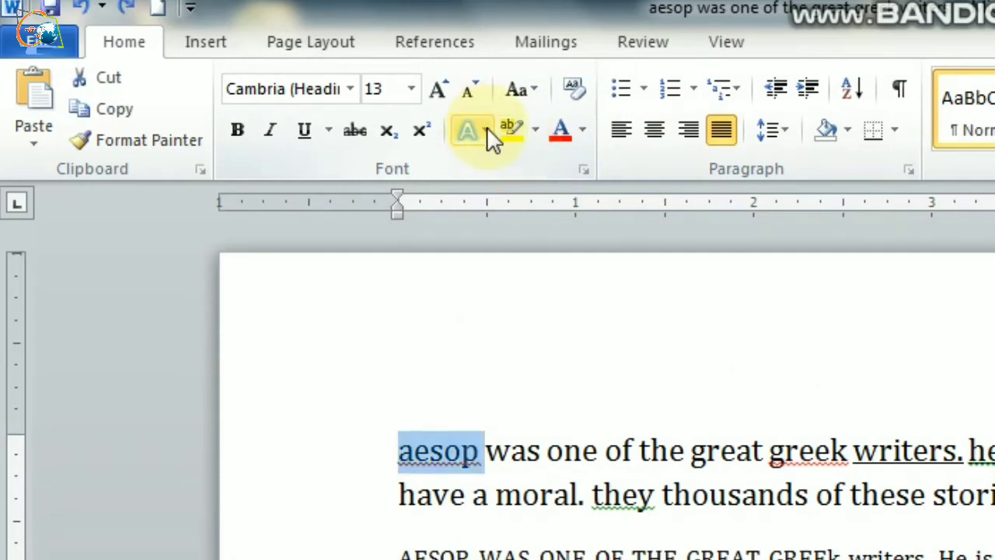
click(485, 130)
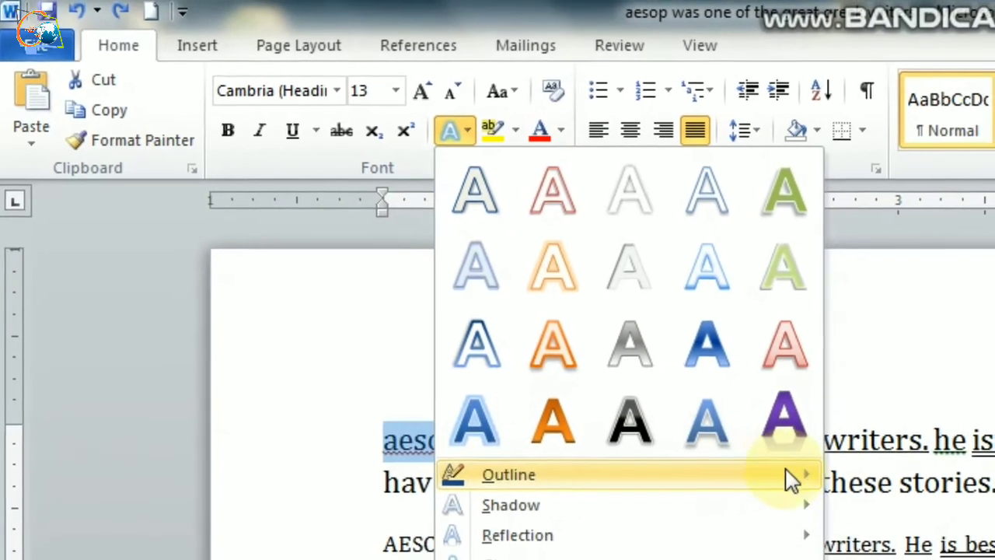
mouse_move(789, 478)
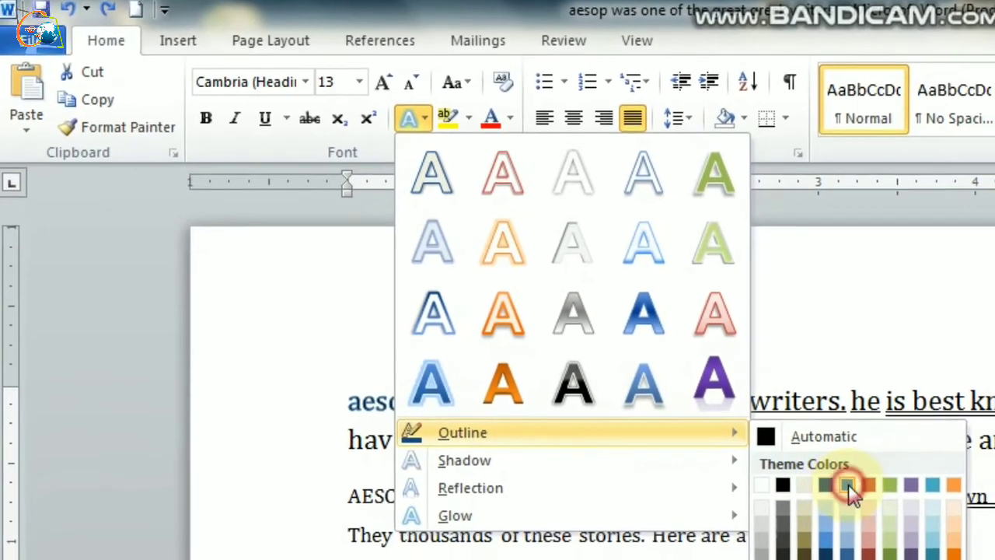
click(846, 496)
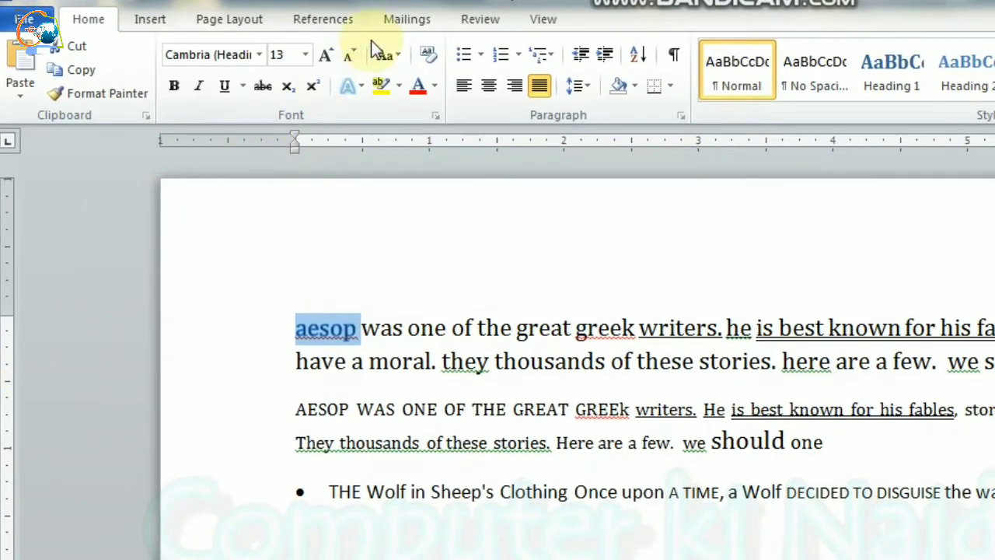
Step: Add an outer shadow and a reflection variation to the selected word "aesop"
click(358, 85)
mouse_move(466, 379)
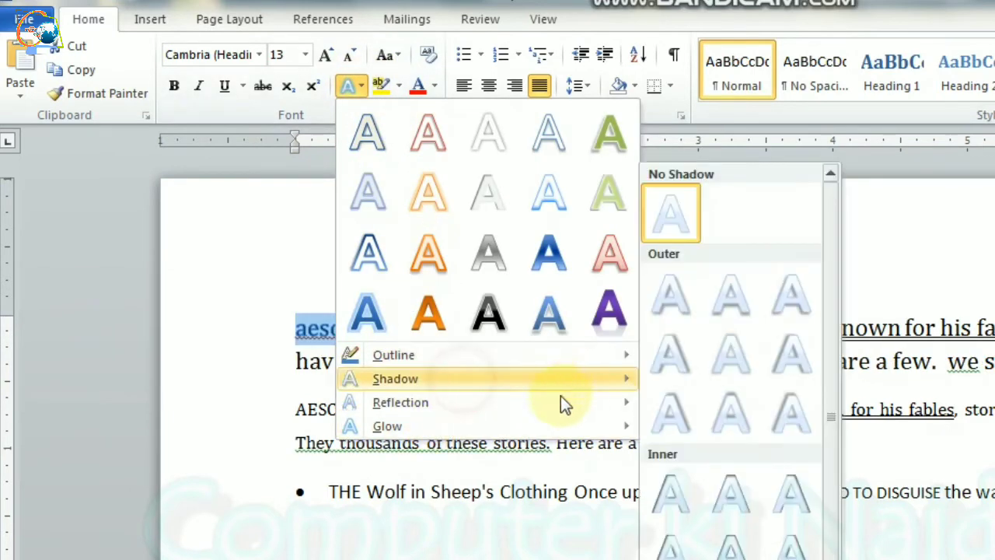
click(759, 412)
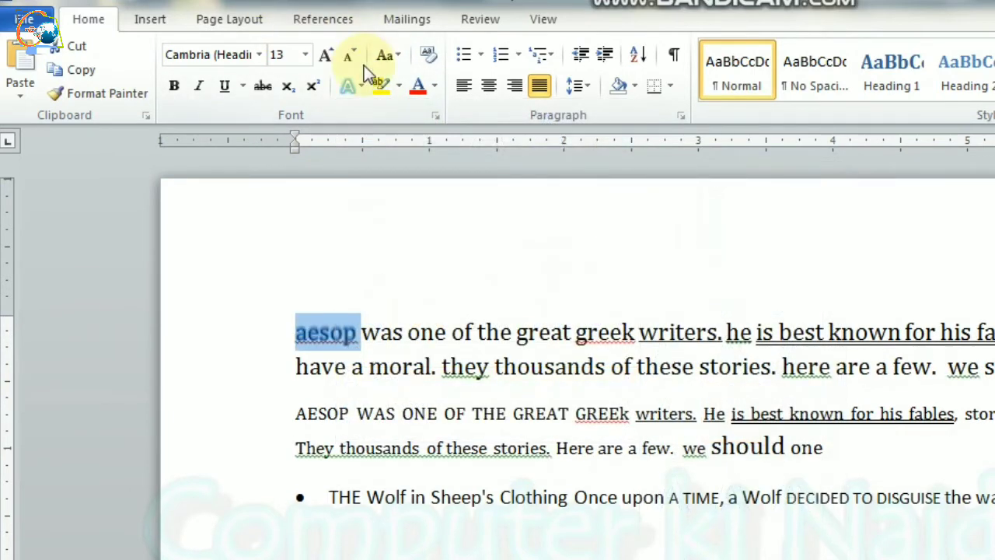
click(363, 86)
mouse_move(441, 410)
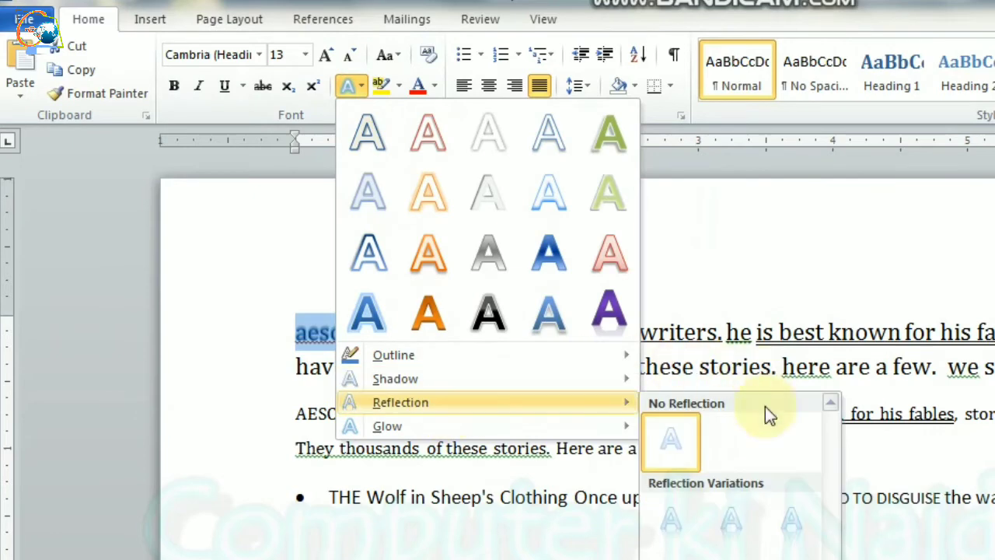
click(666, 441)
Step: Add a red glow variation to "aesop" and deselect the word
click(354, 85)
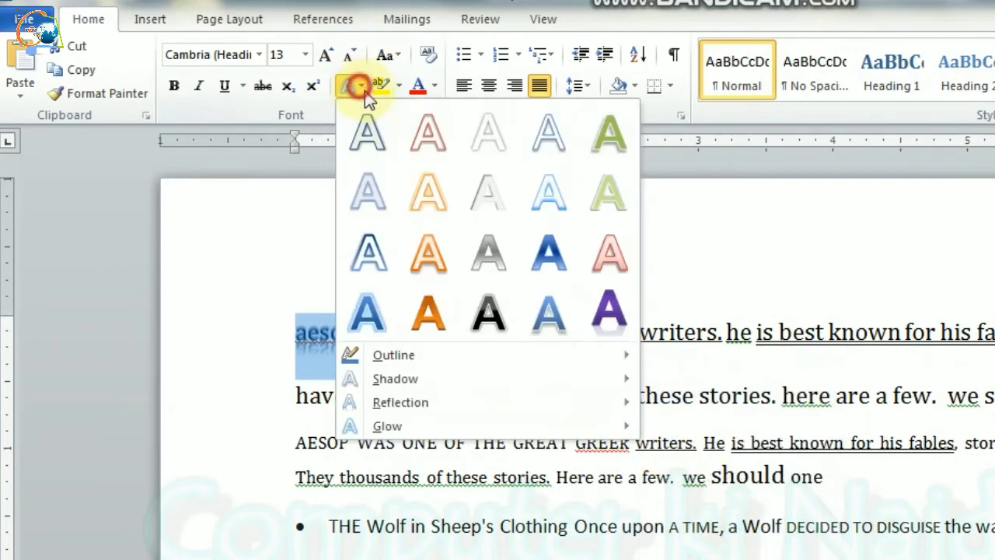
mouse_move(454, 426)
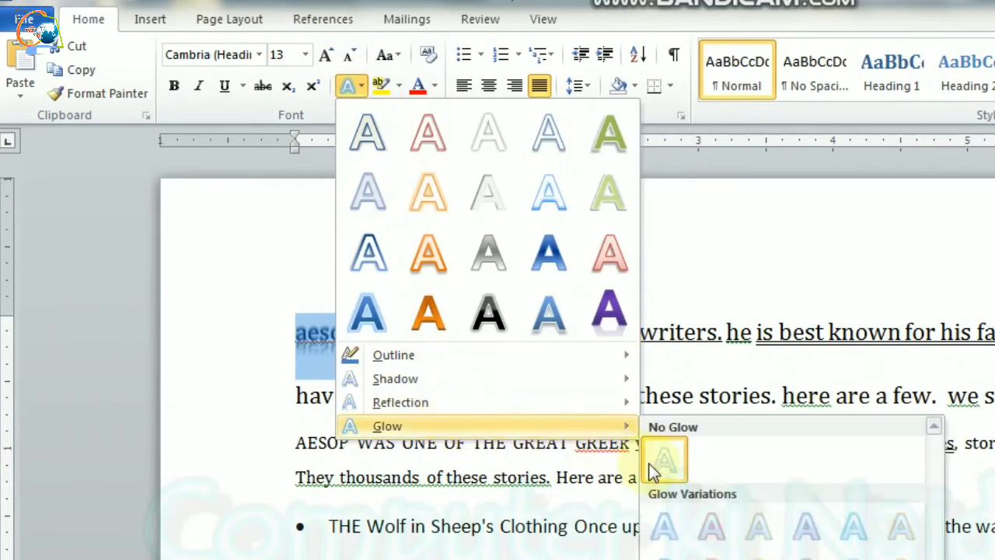
click(728, 542)
click(469, 380)
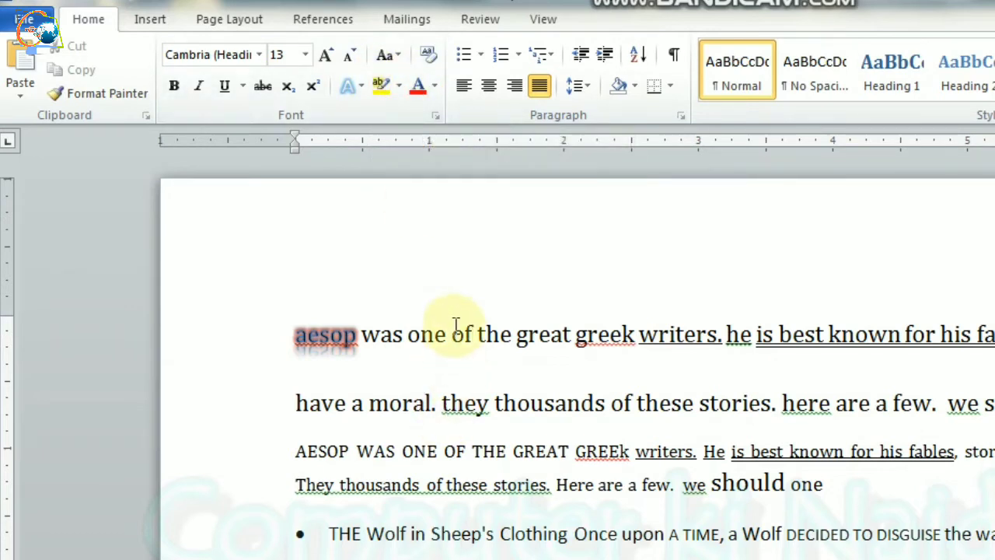
Step: Select "of the great" in the first line and preview the font colors and gradient variations without applying any
drag(453, 333, 561, 319)
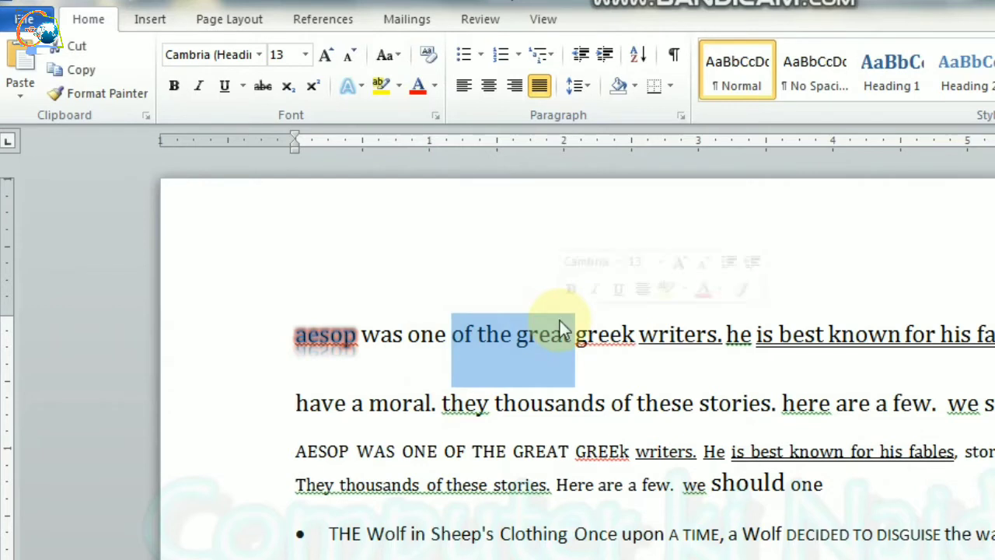
click(437, 87)
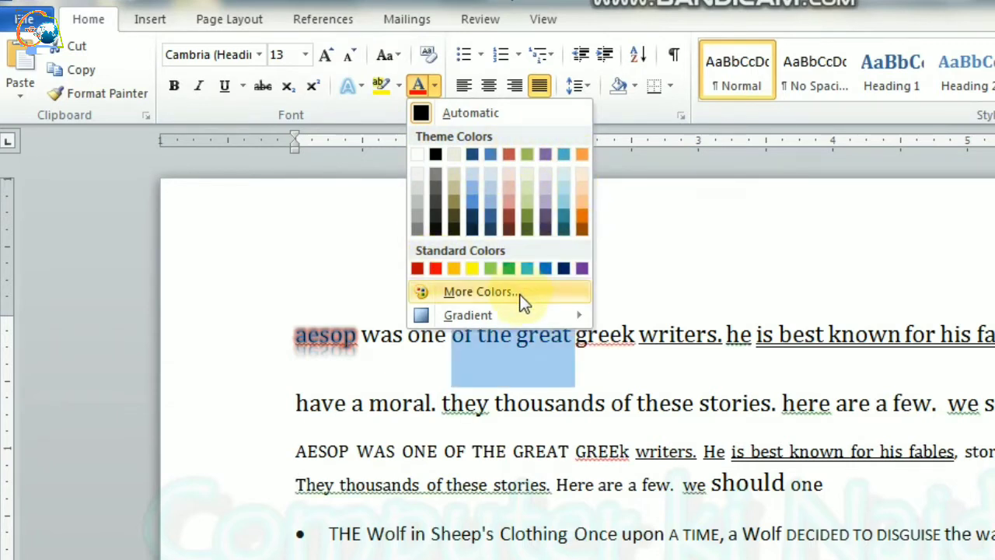
mouse_move(530, 318)
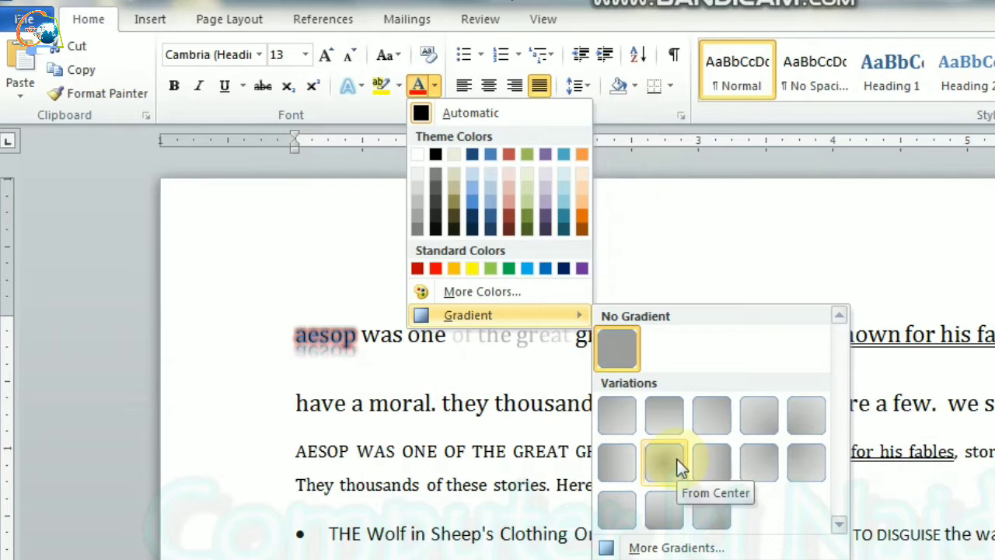
click(462, 382)
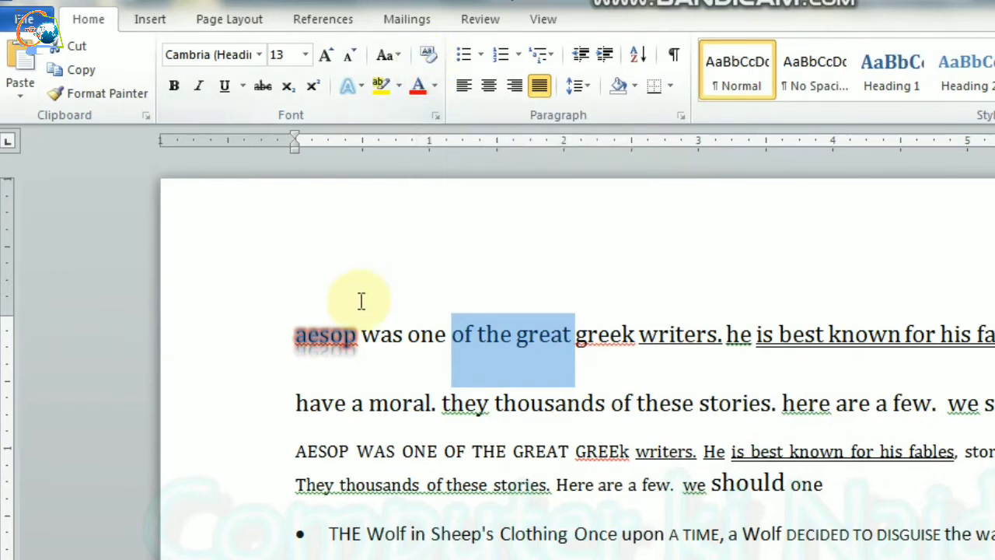
Step: Clear all formatting from "aesop was one of the great greek" in the first line
click(362, 336)
drag(609, 333, 278, 328)
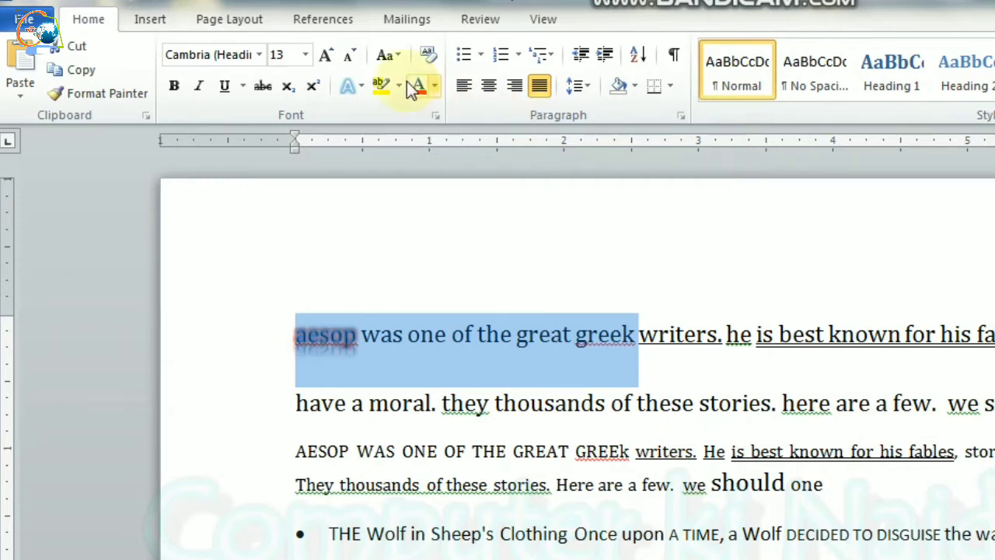
click(428, 54)
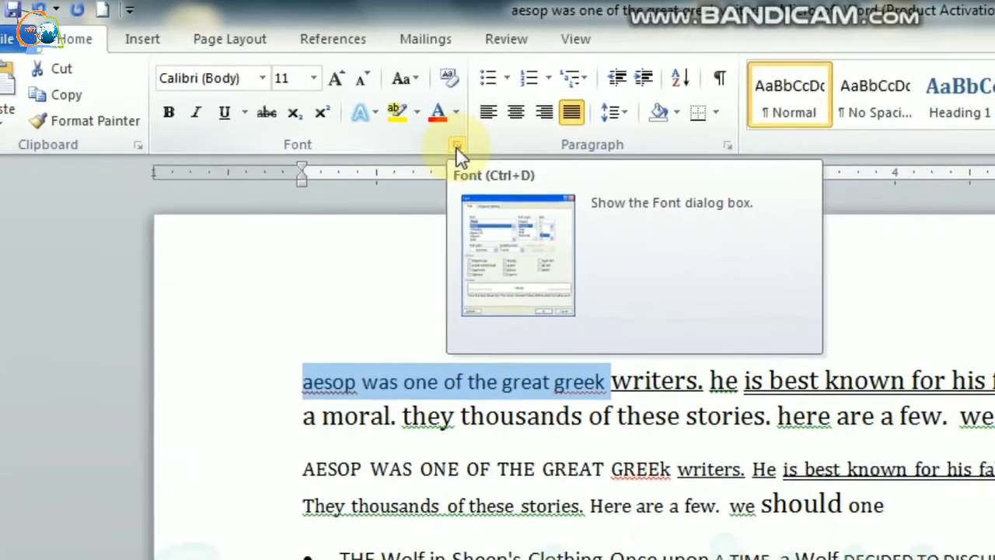
Step: Open the Font dialog for the selected text and look over its font color and underline style choices
click(517, 171)
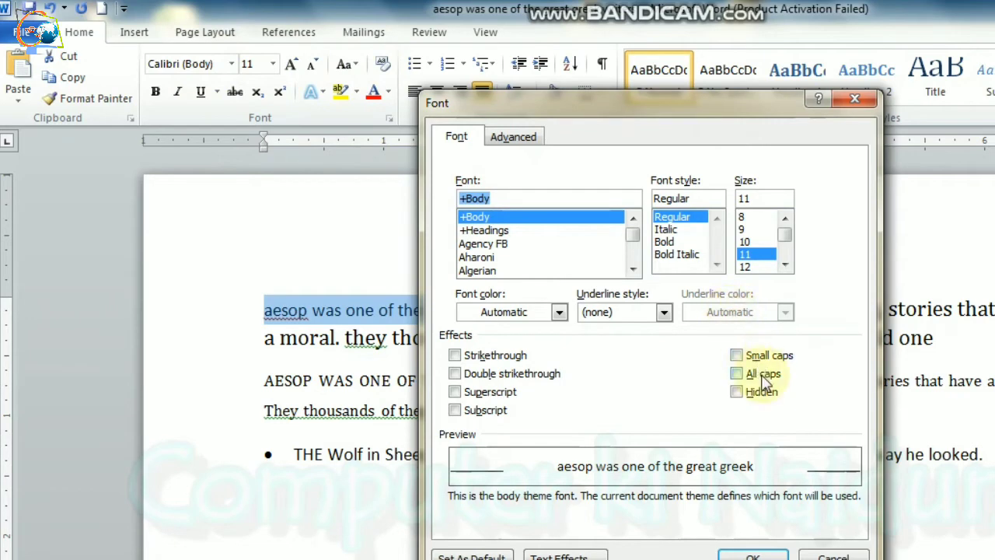
drag(630, 105, 715, 93)
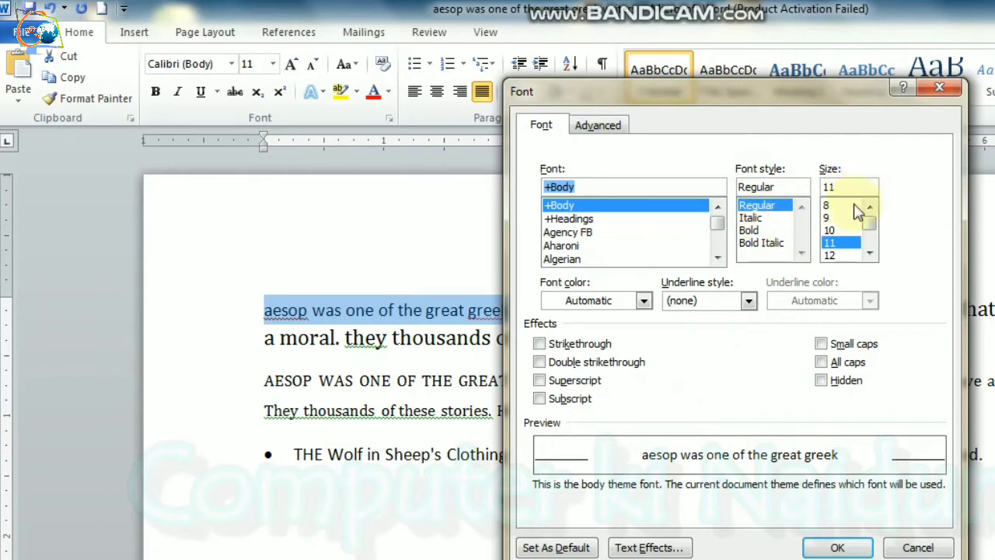
click(643, 301)
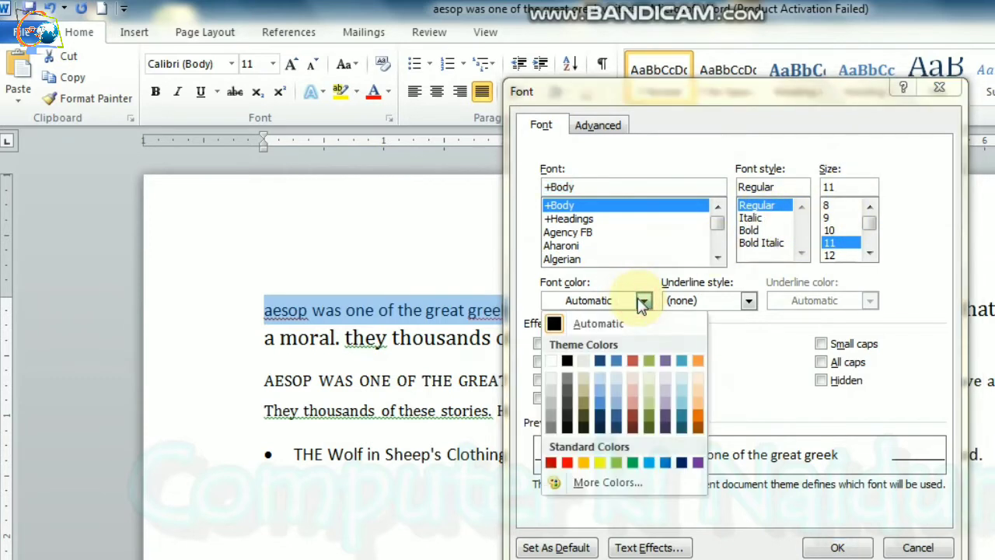
click(643, 300)
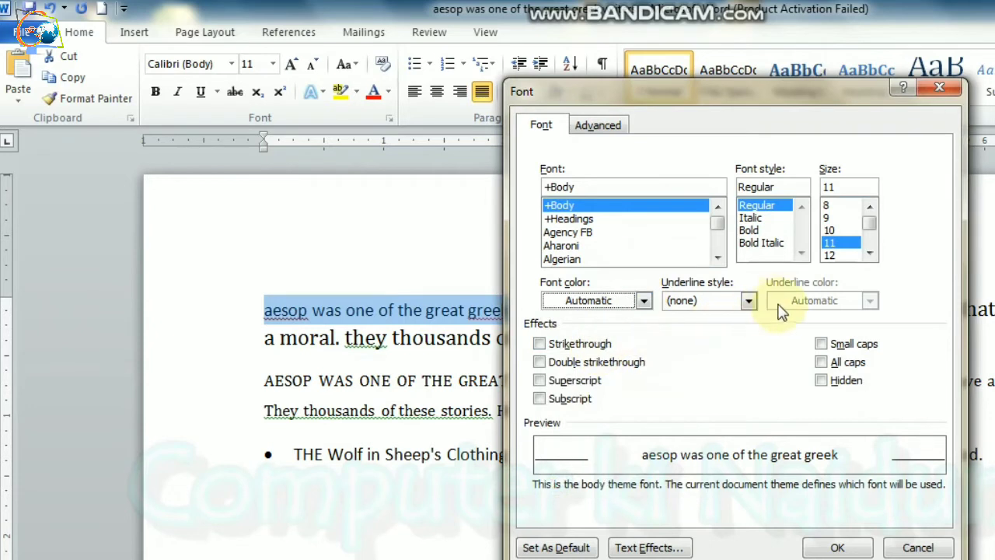
click(751, 302)
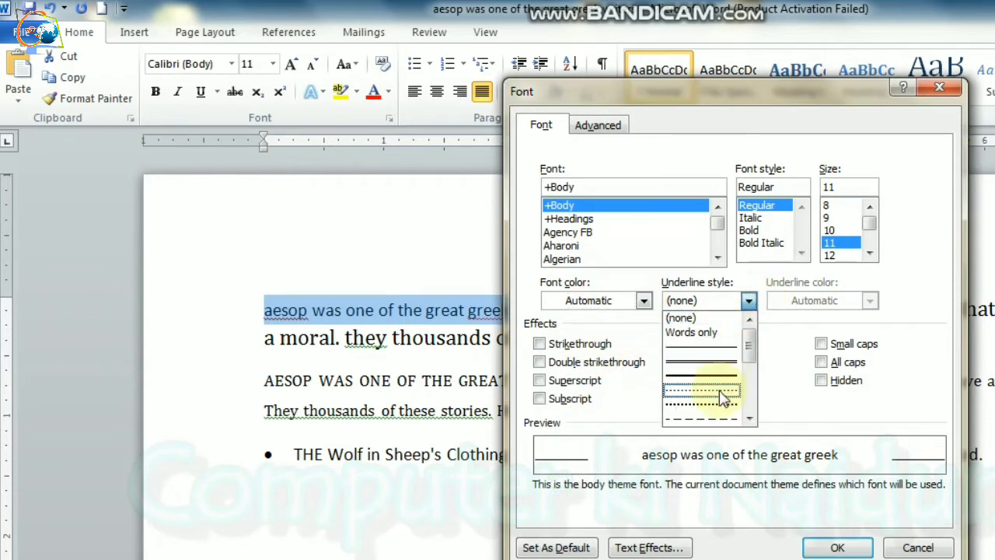
scroll(722, 395, down, 3)
click(793, 398)
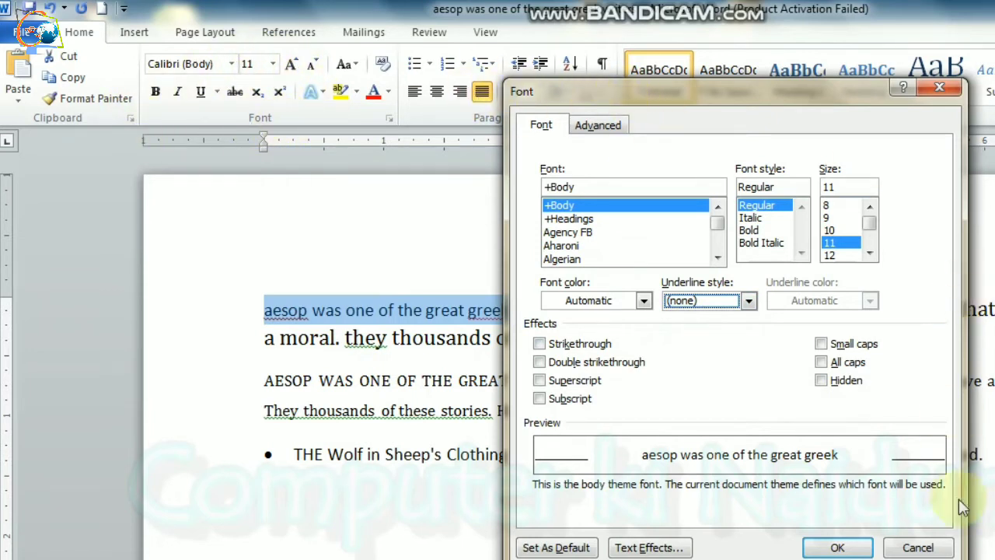
Step: Examine the Format Text Effects categories from Text Fill to 3-D Format and close both dialogs without changing a setting
click(646, 547)
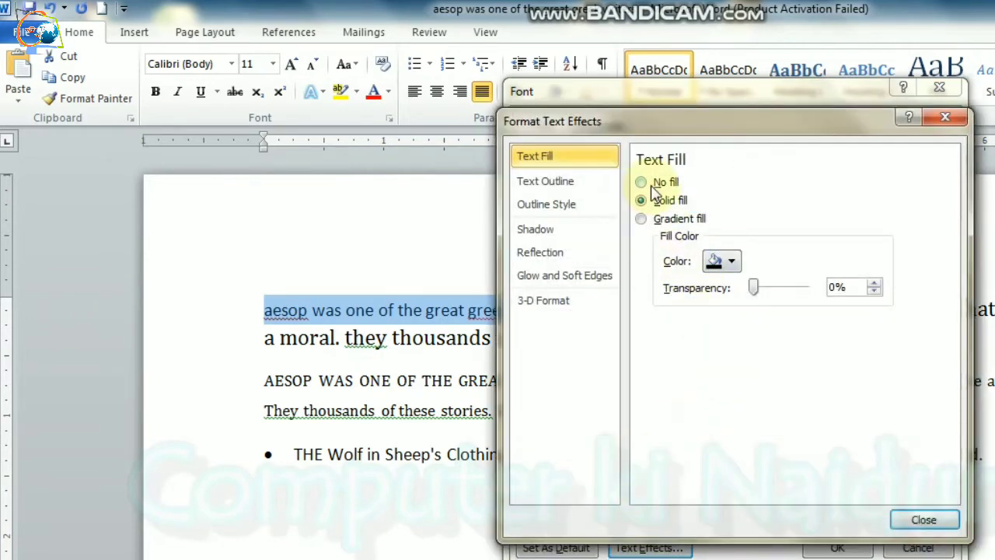
click(577, 182)
click(575, 206)
click(572, 227)
click(566, 255)
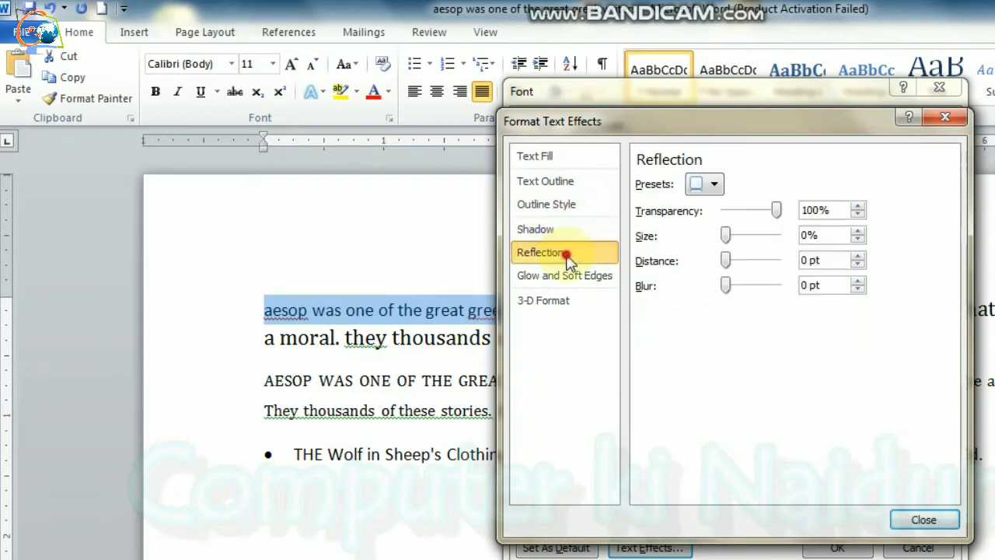
click(561, 308)
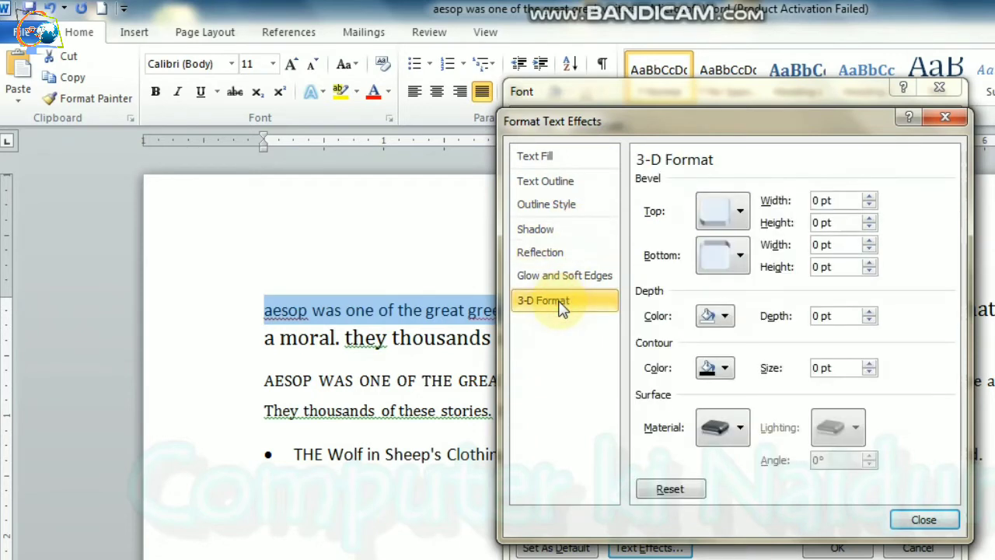
click(569, 278)
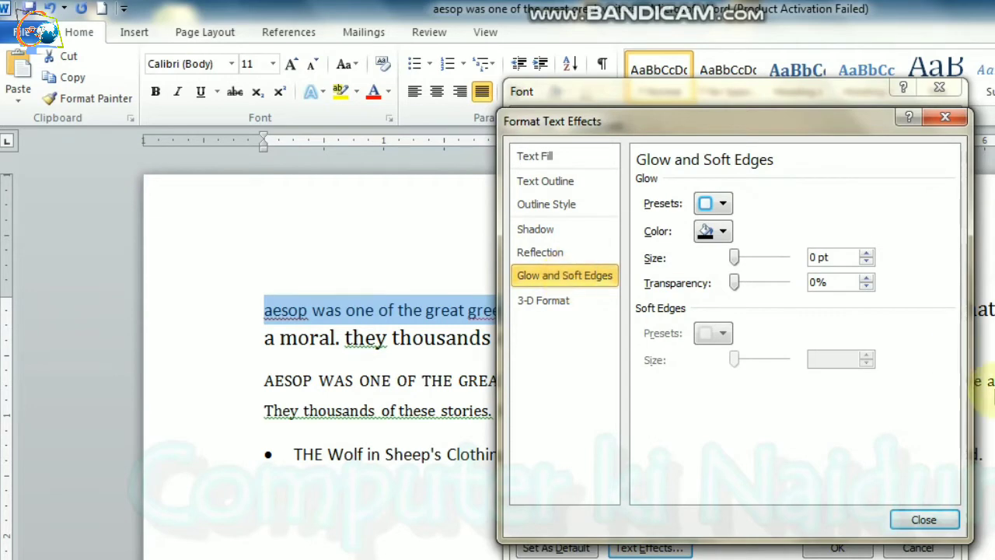
click(936, 517)
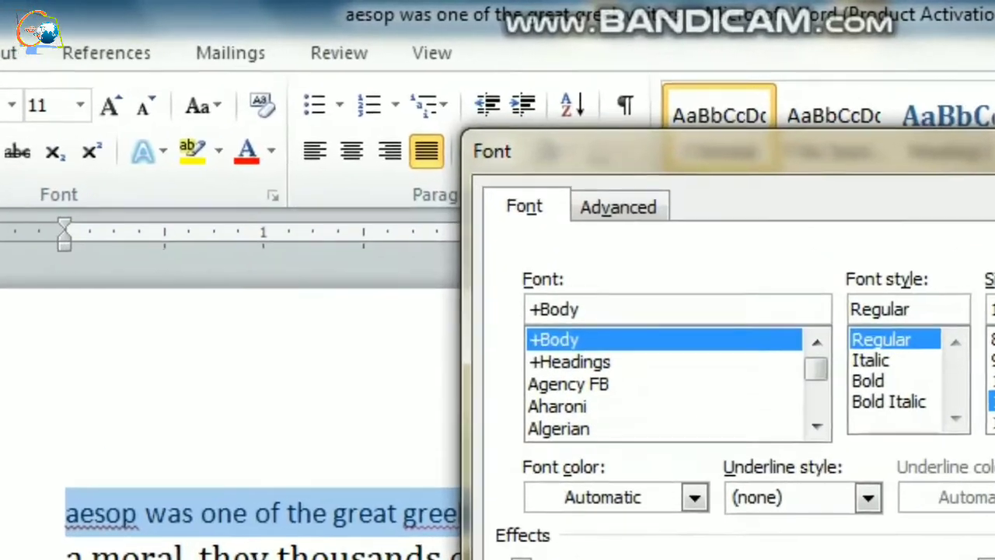
click(837, 547)
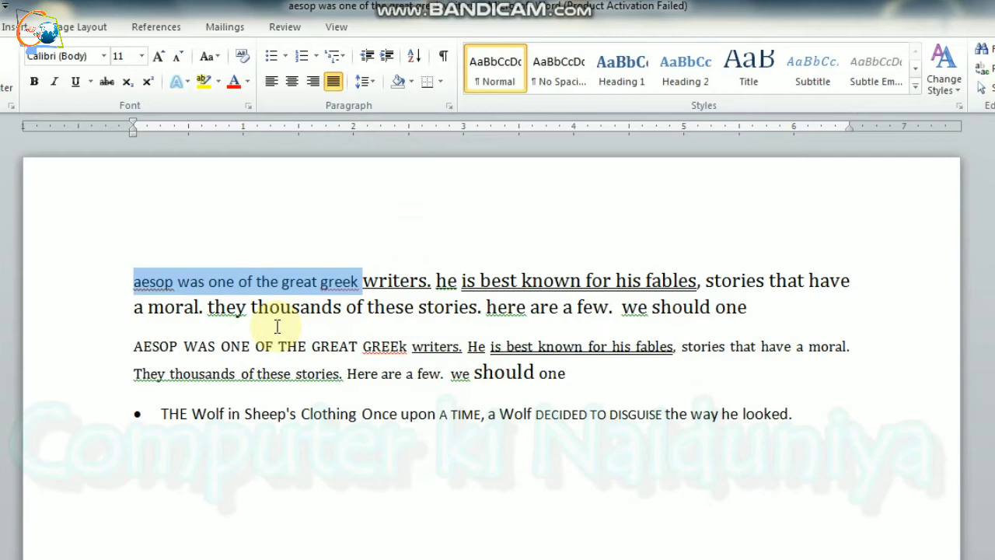
Step: Left-align the first paragraph and enter "gjhgh kj k h kjh" on the empty line below the bullet
click(273, 82)
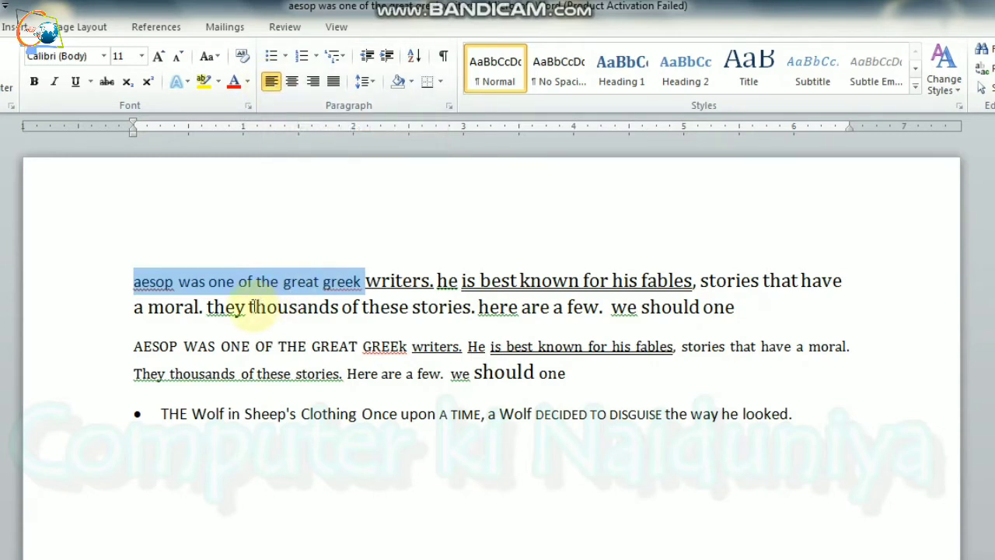
click(186, 478)
text(gjhgh)
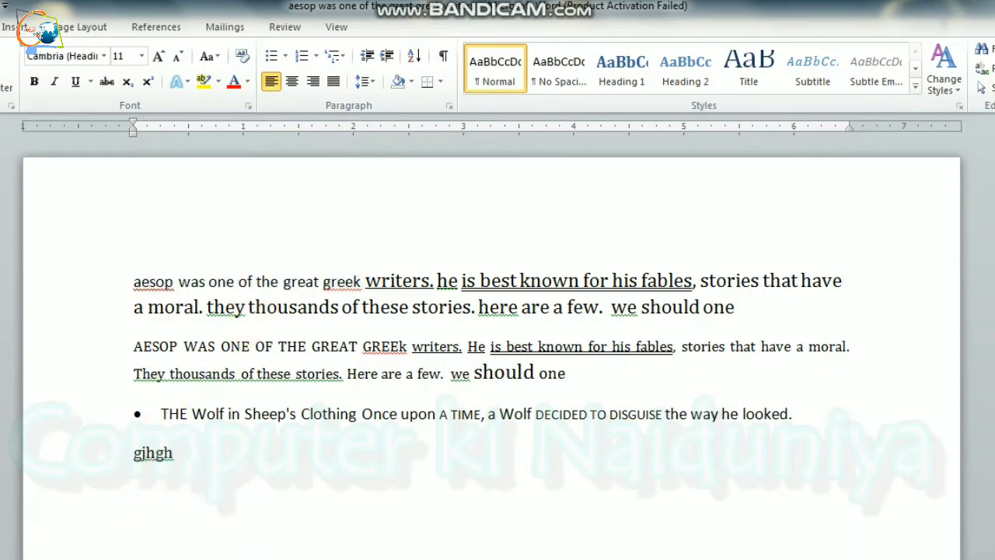
text( kj)
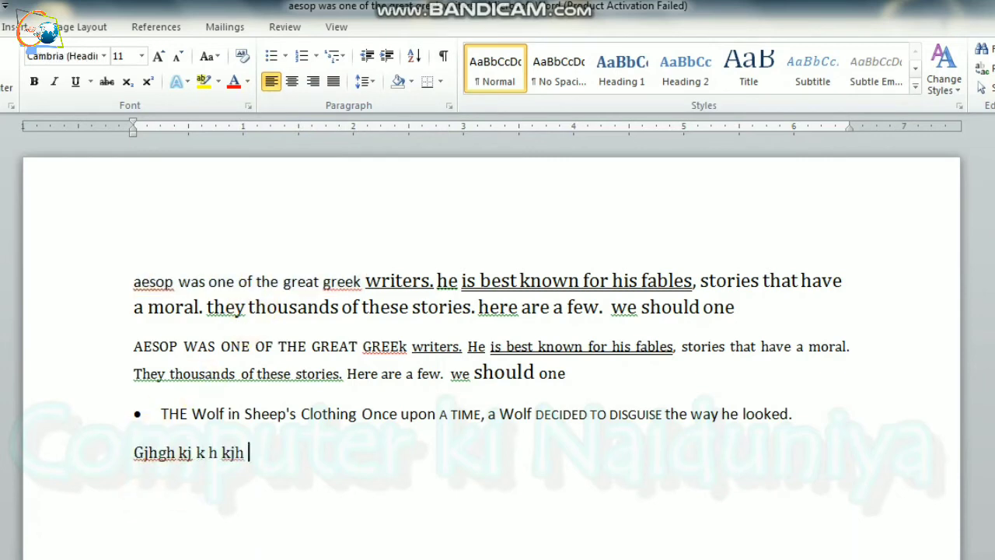
text( k h kjh)
Step: Center the new line below the bullet and extend its text with "kj kj kljkl khg"
click(291, 81)
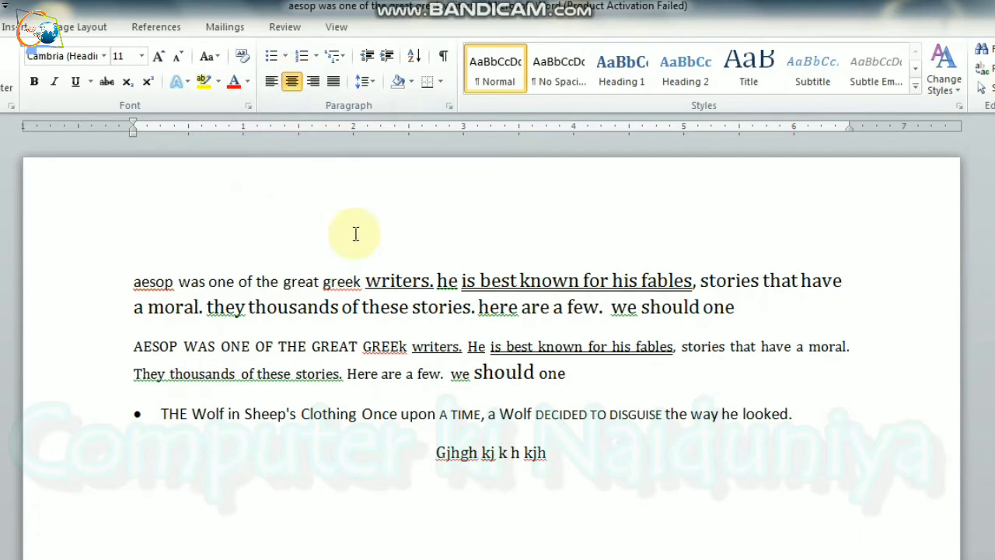
text(kj kj kljkl khg)
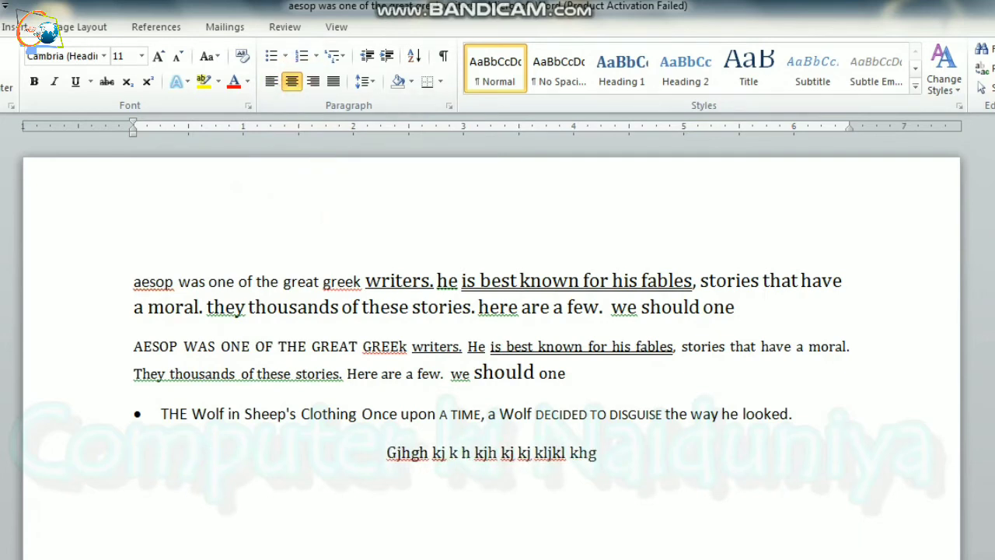
Step: Right-align the line below the bullet and extend its text with "jkh jh hjkh jkh hjj hjg fjhg"
click(312, 81)
text(jkh jh hjkh jkh hjj)
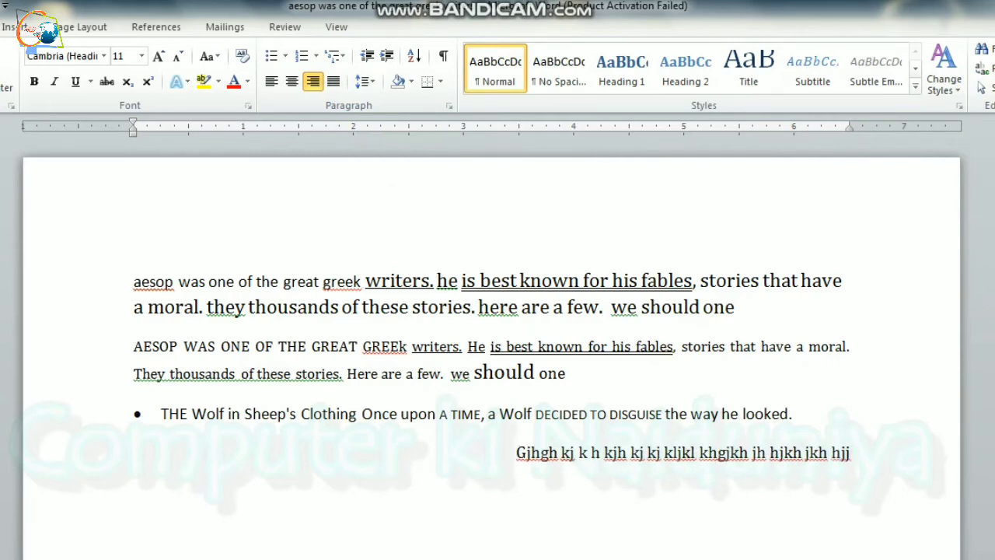
text( hjg fjhg)
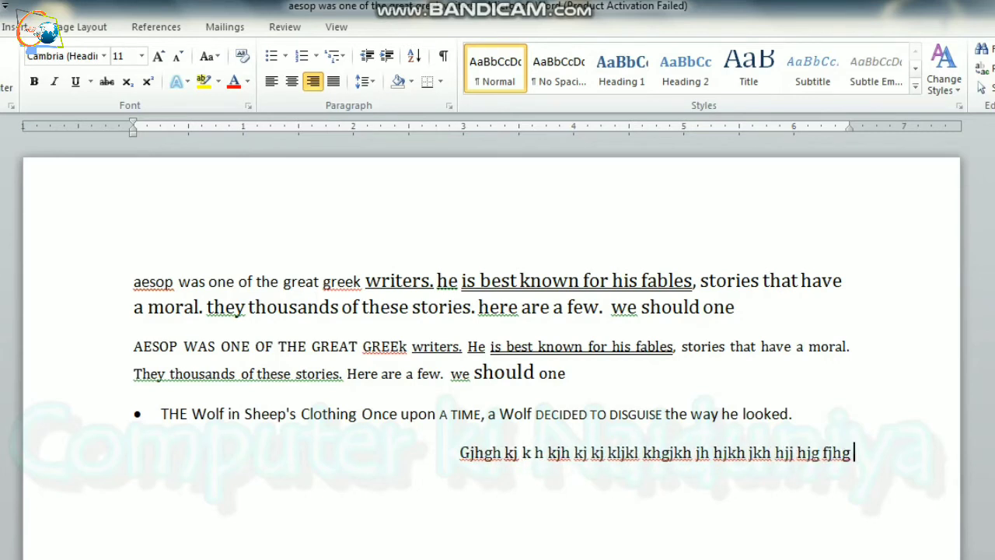
Step: Justify the line below the bullet, extend it with "kj kj kjh kj" and add a new line reading "Ij jhj ioj kjk"
click(333, 81)
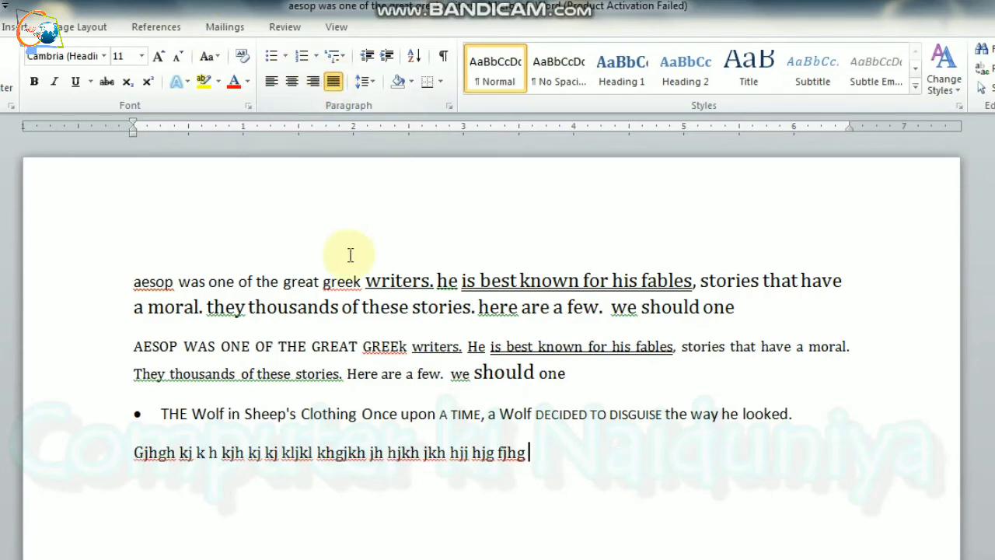
text(kj kj)
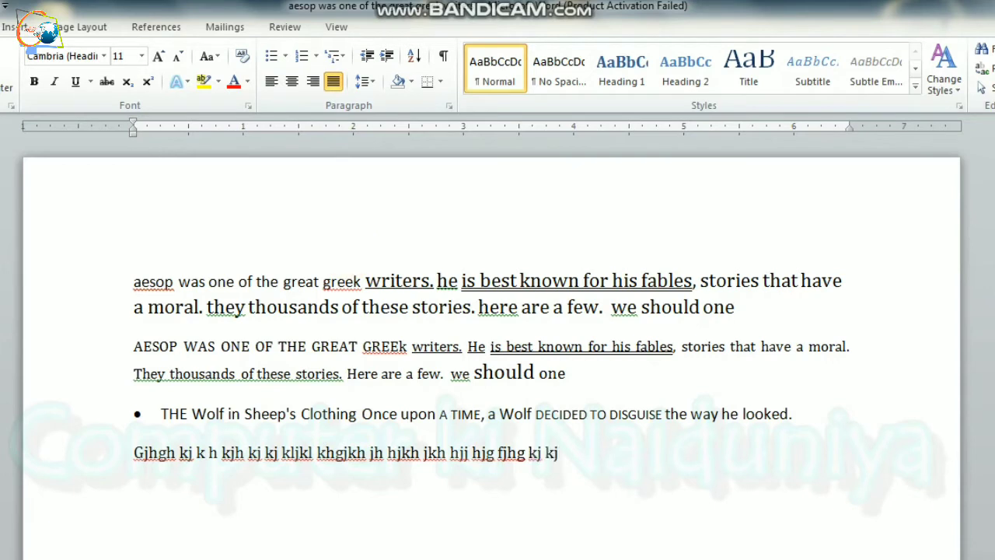
text( kjh kj)
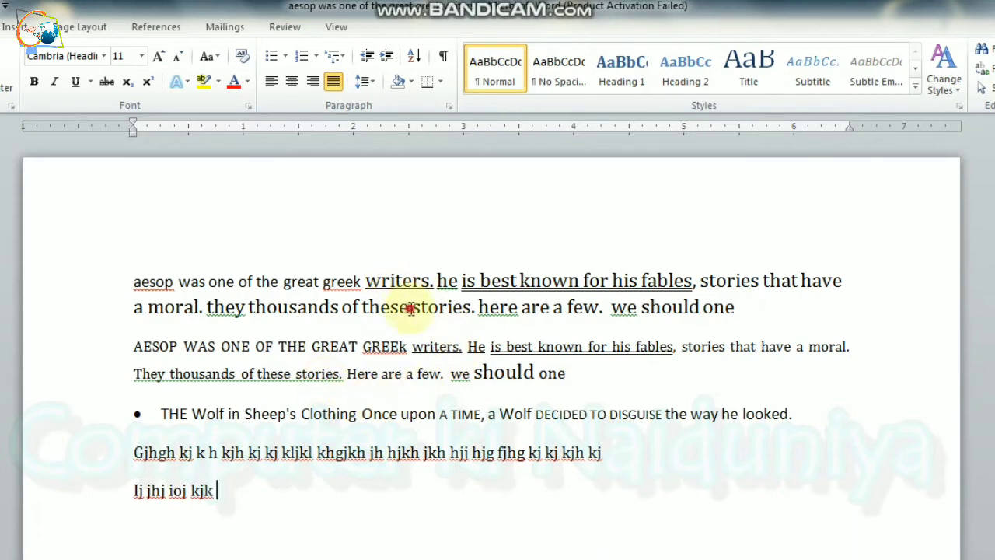
Step: Justify the first paragraph
drag(362, 307, 472, 308)
click(424, 372)
click(748, 305)
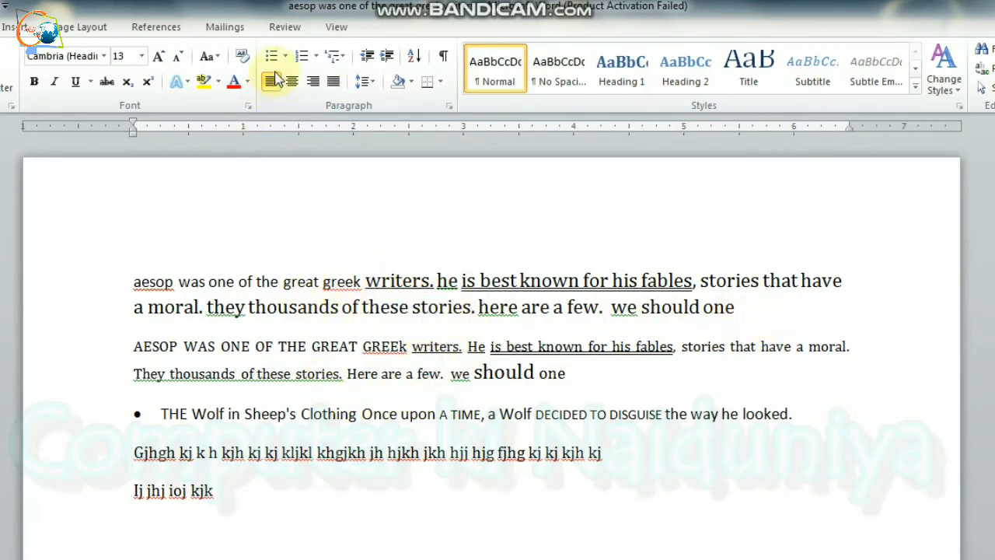
drag(321, 282, 365, 310)
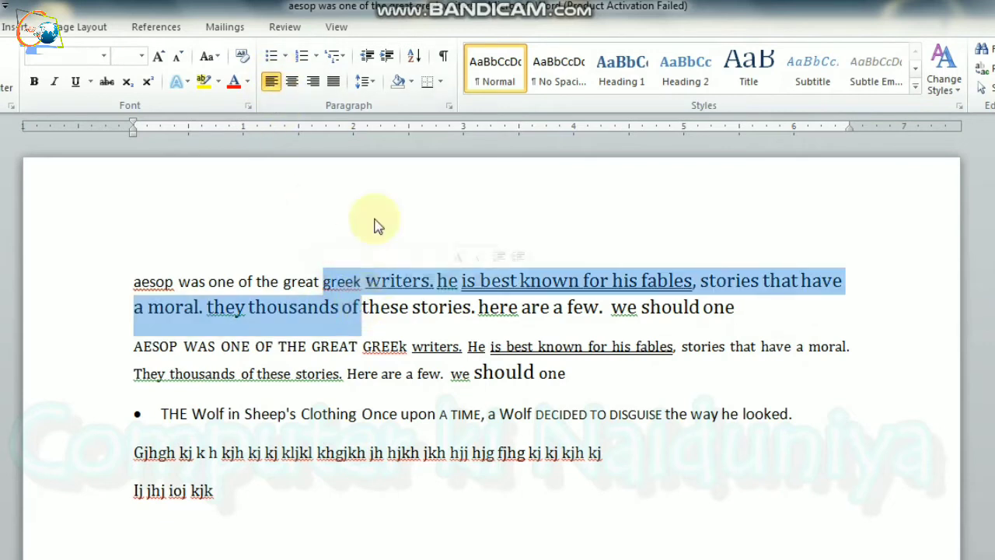
click(335, 81)
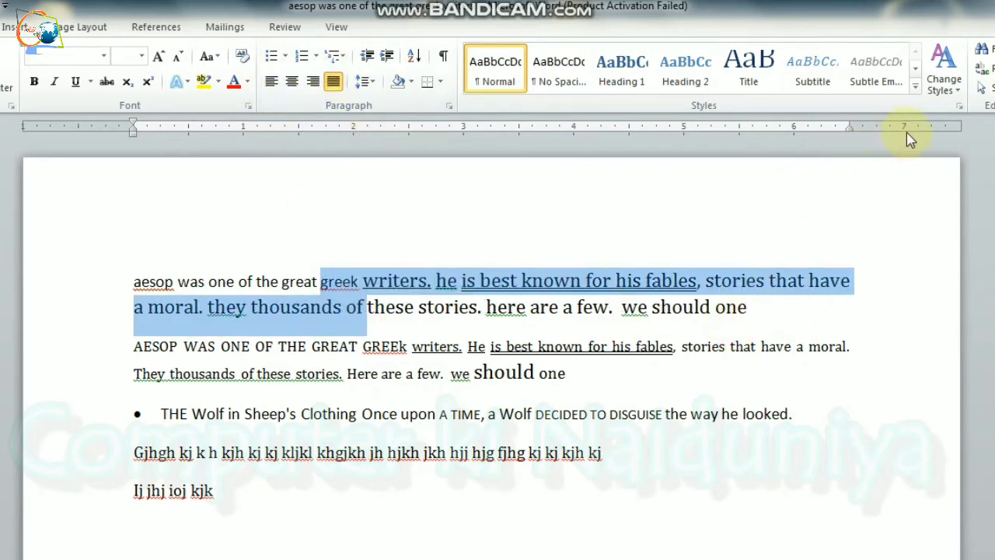
Step: Extend the first paragraph to four lines with filler text running from "kjdfl dklfkldf" to "fjdsoi fidjf"
click(791, 306)
text(kjdfl dklf)
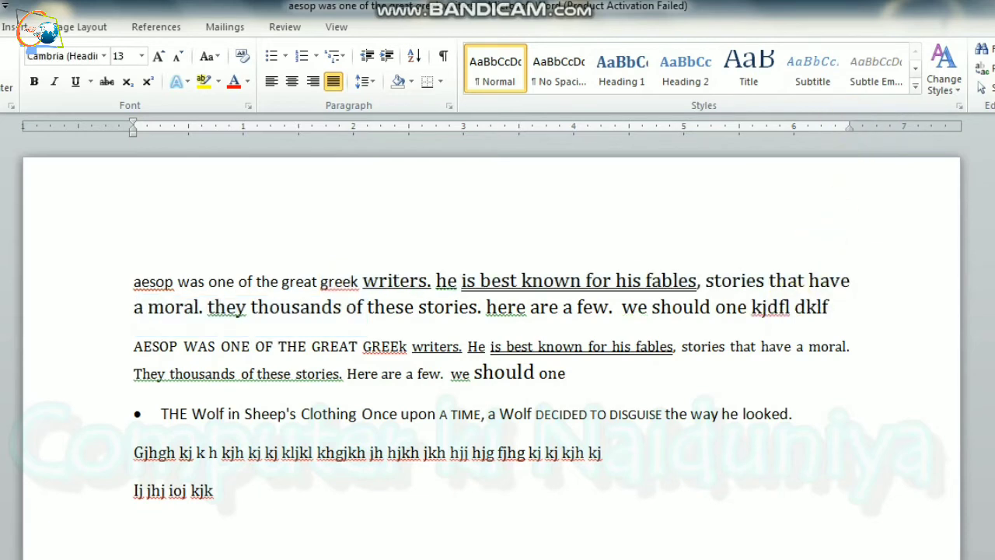
text(kldf dskjd klfjds flkjsdkf sdkljfusdiofj)
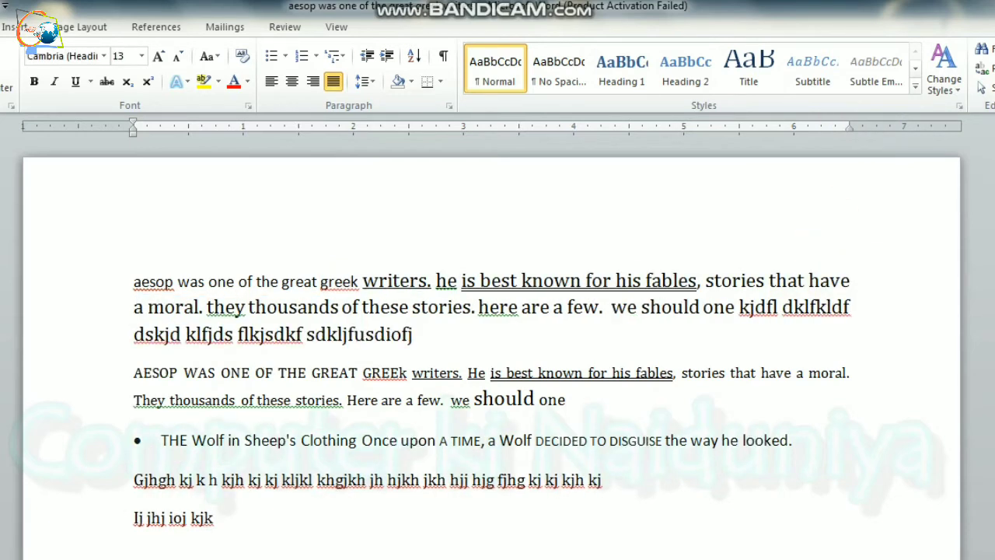
text( smdi jf sdifj sdkfjoidj kdfl djdjfod f djfd djfio)
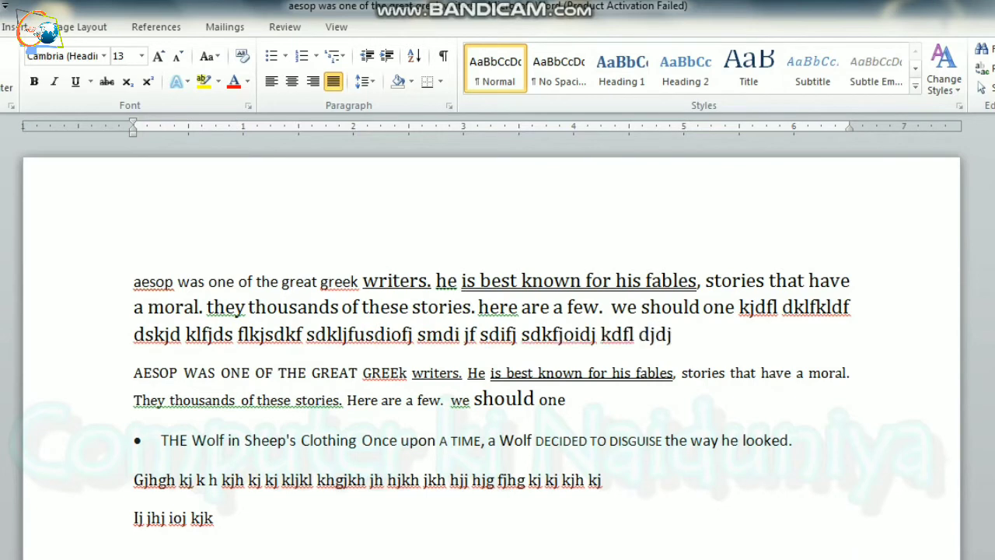
text(jd fjdk fjoid fjdsoi fidjf)
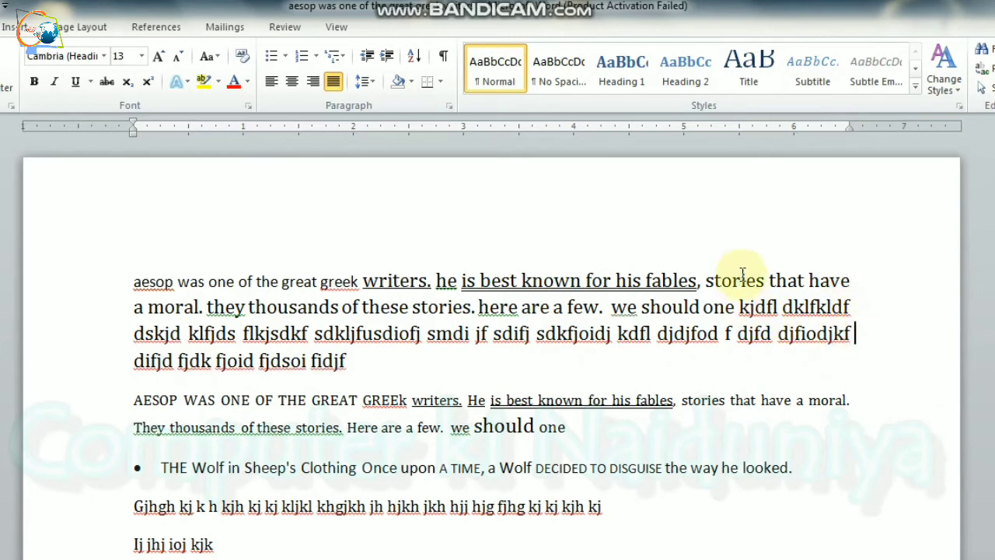
Step: Left-align the extended first paragraph
drag(719, 282, 770, 334)
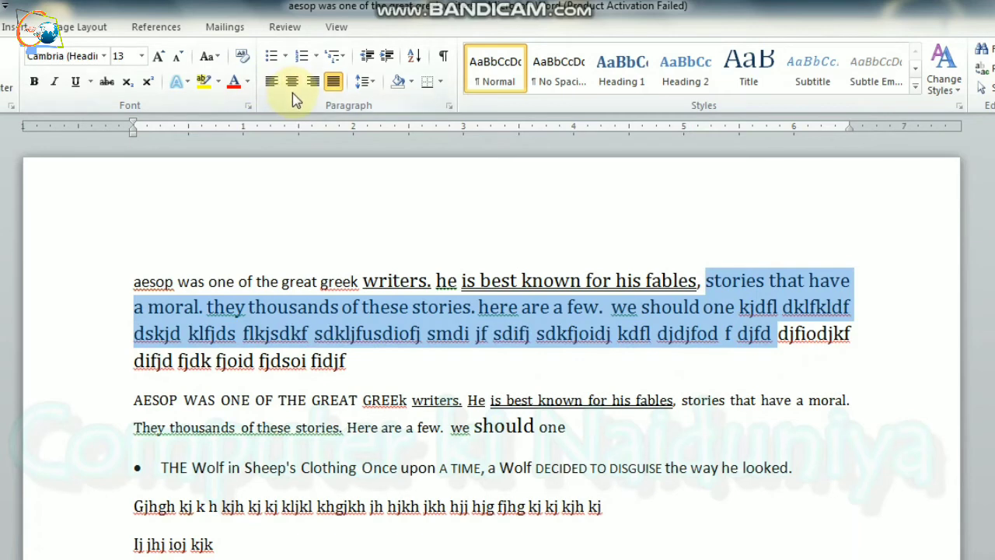
click(274, 81)
click(589, 270)
click(850, 284)
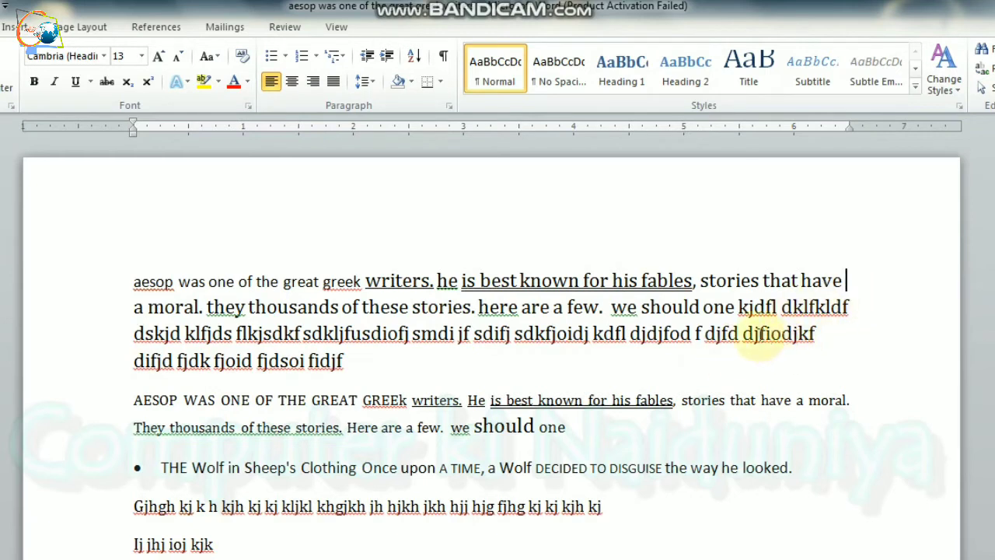
Step: Insert extra spaces before "djfiodjkf" and before "that have" in the first paragraph, and justify the paragraph
click(742, 332)
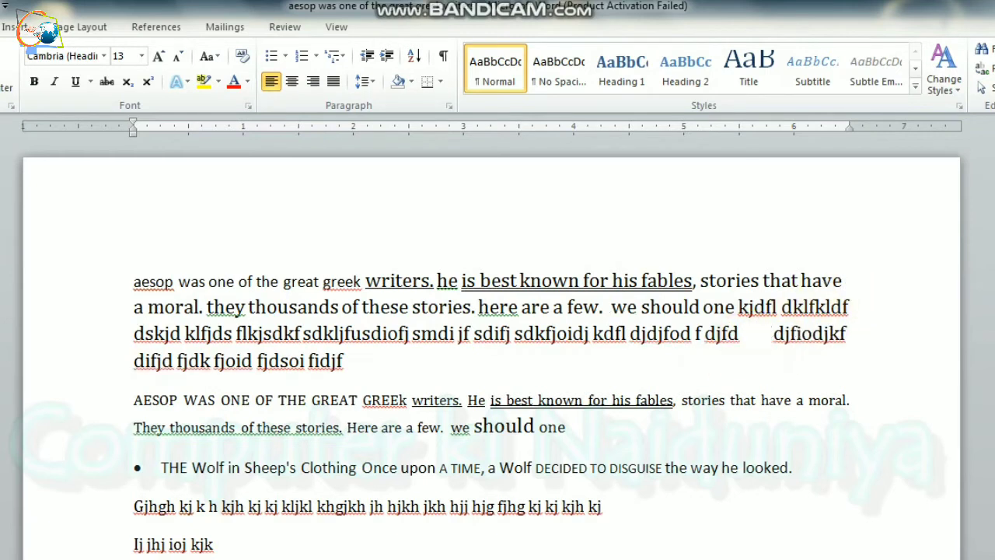
click(764, 281)
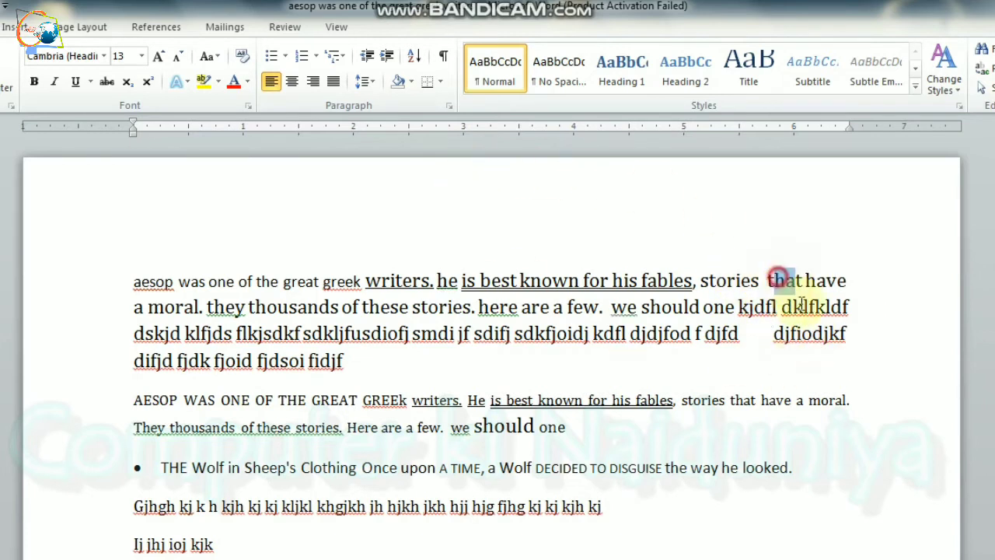
drag(768, 281, 825, 346)
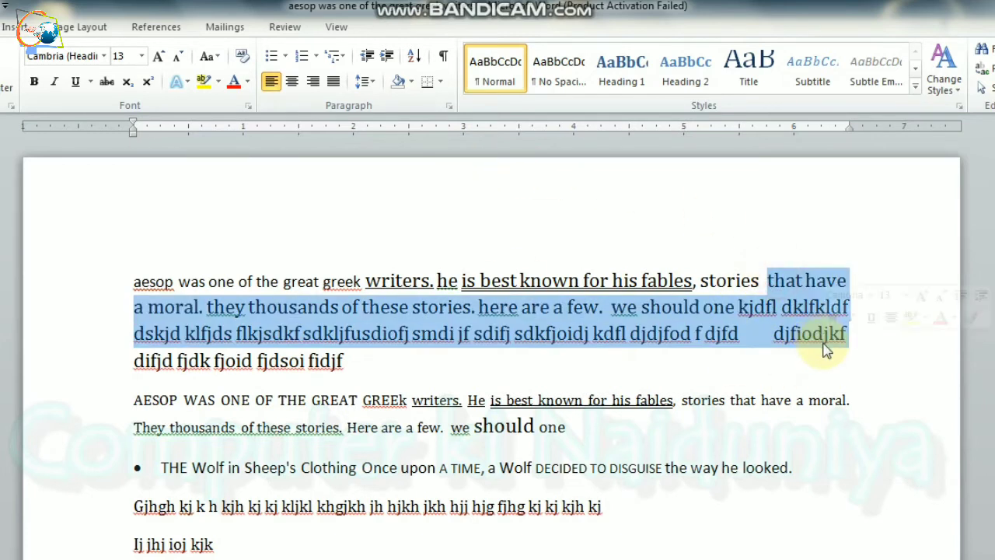
click(333, 81)
click(830, 332)
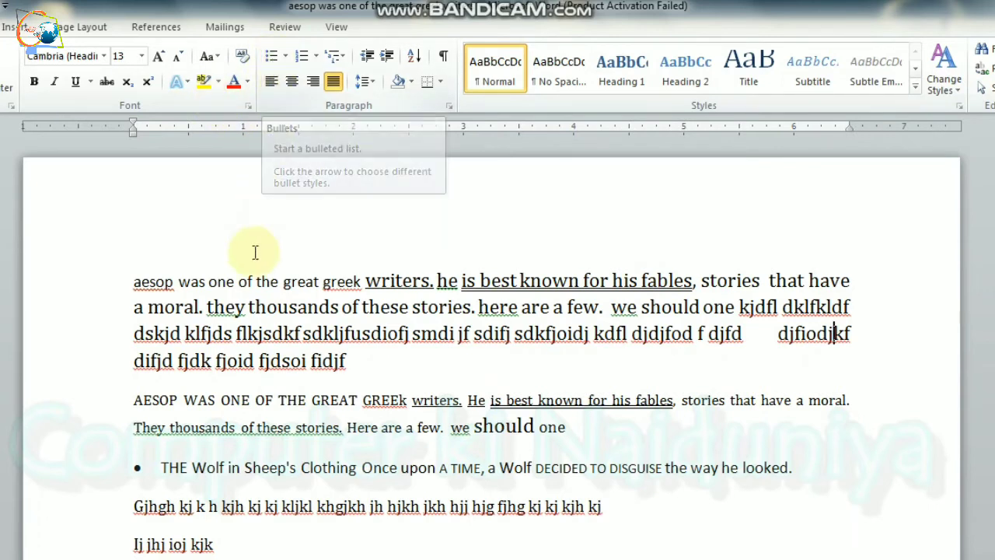
click(261, 280)
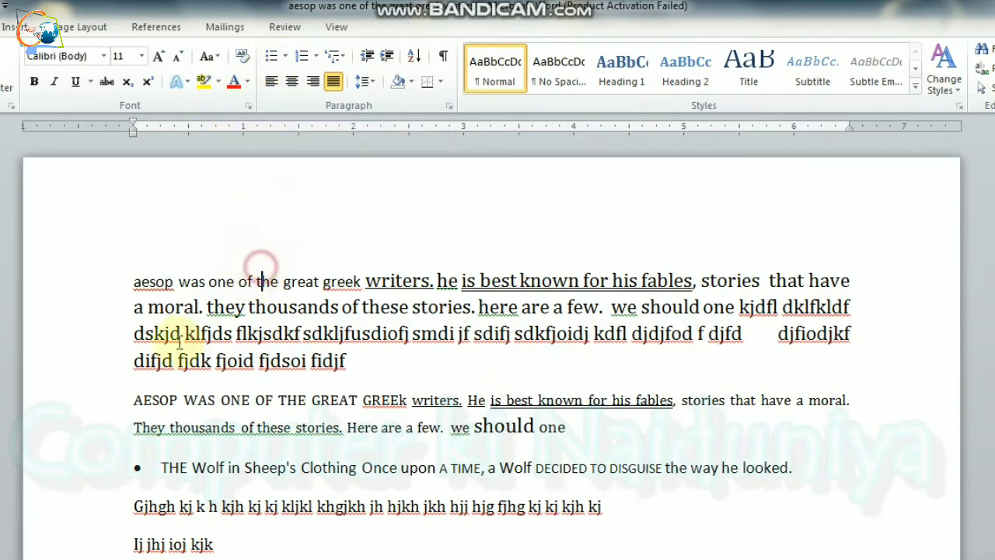
click(383, 379)
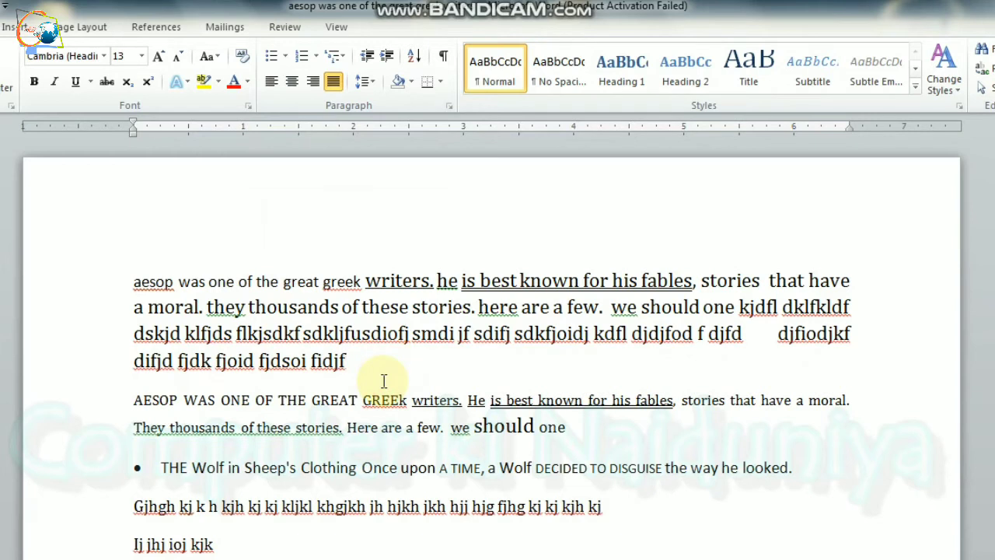
key(Return)
key(BackSpace)
Step: Define a new bullet using the ® symbol (character code 226) and apply it to the second paragraph
click(128, 399)
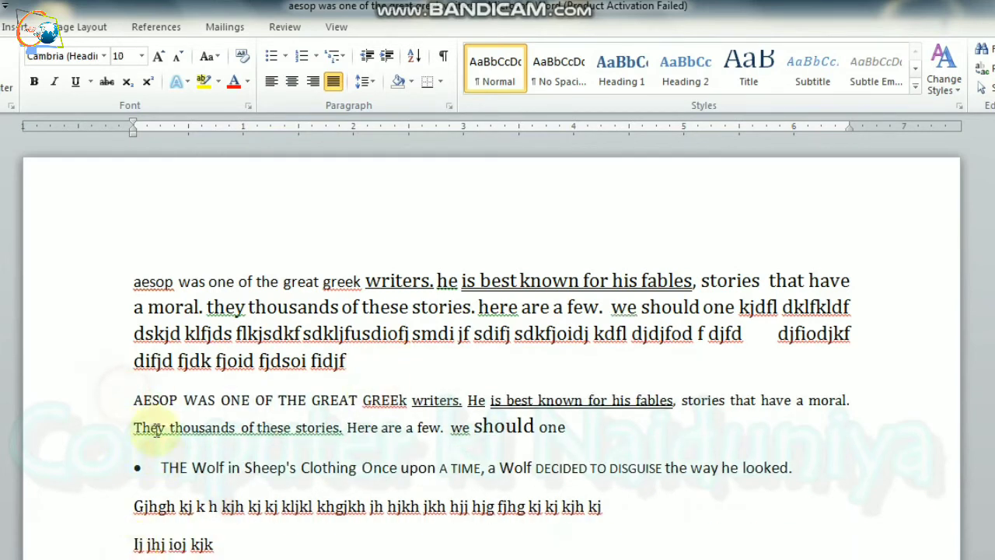
click(285, 57)
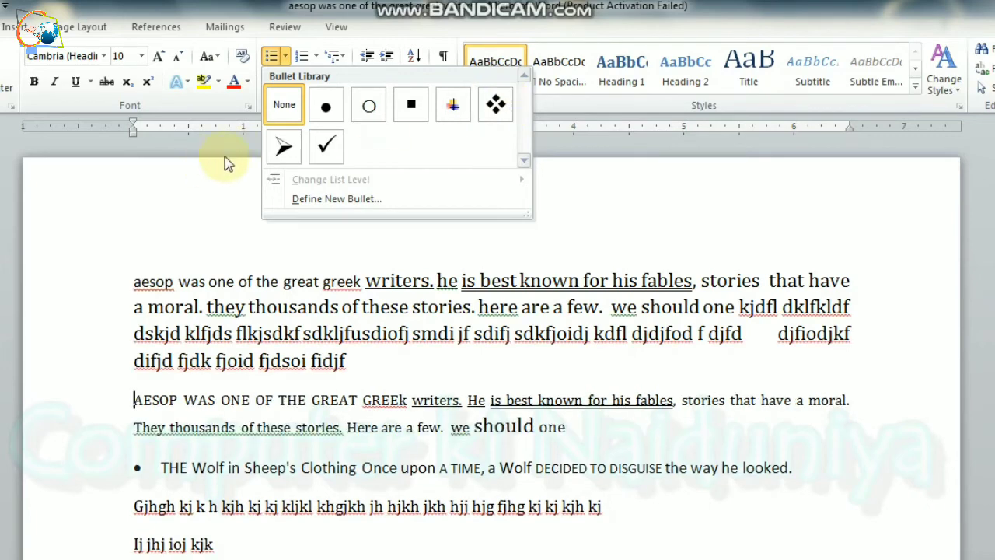
click(342, 198)
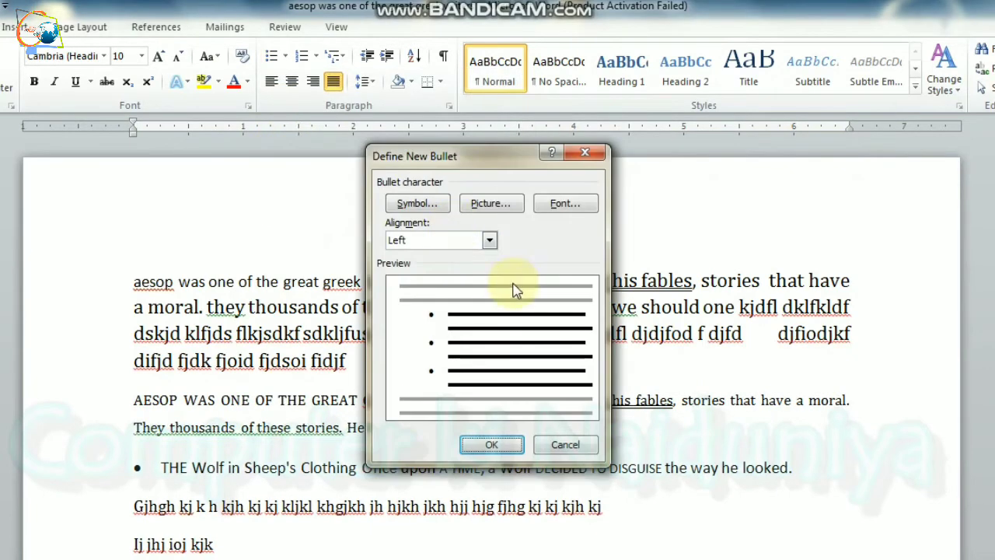
click(416, 203)
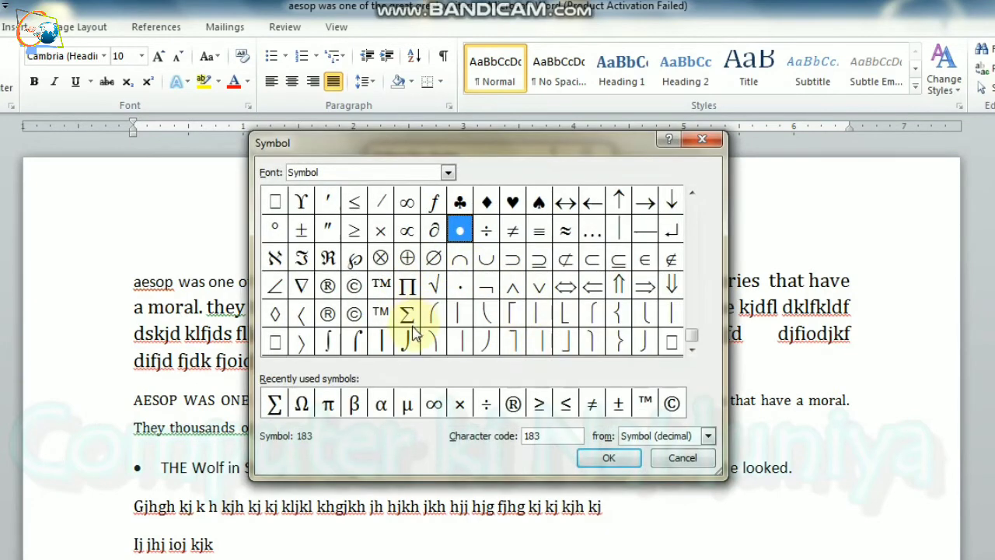
click(407, 313)
click(327, 313)
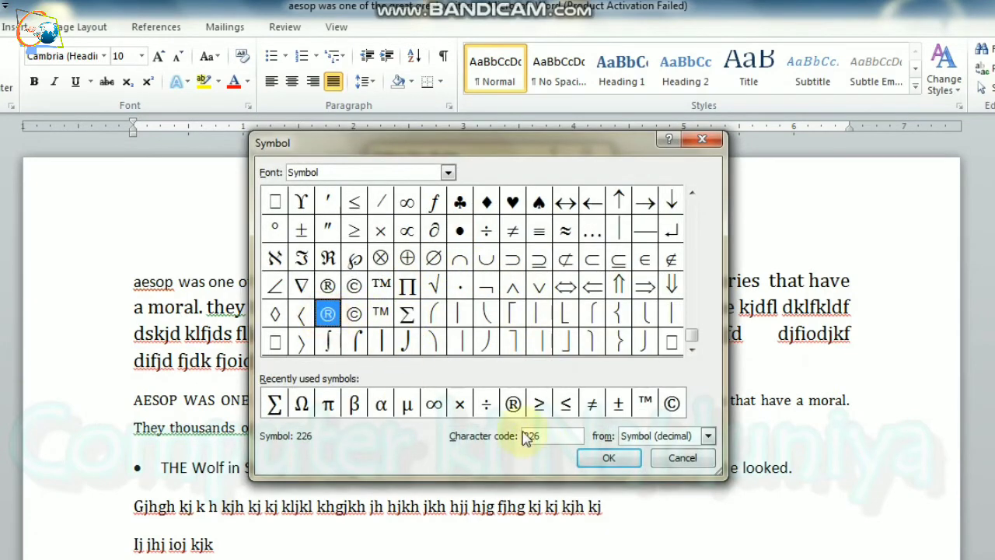
click(627, 461)
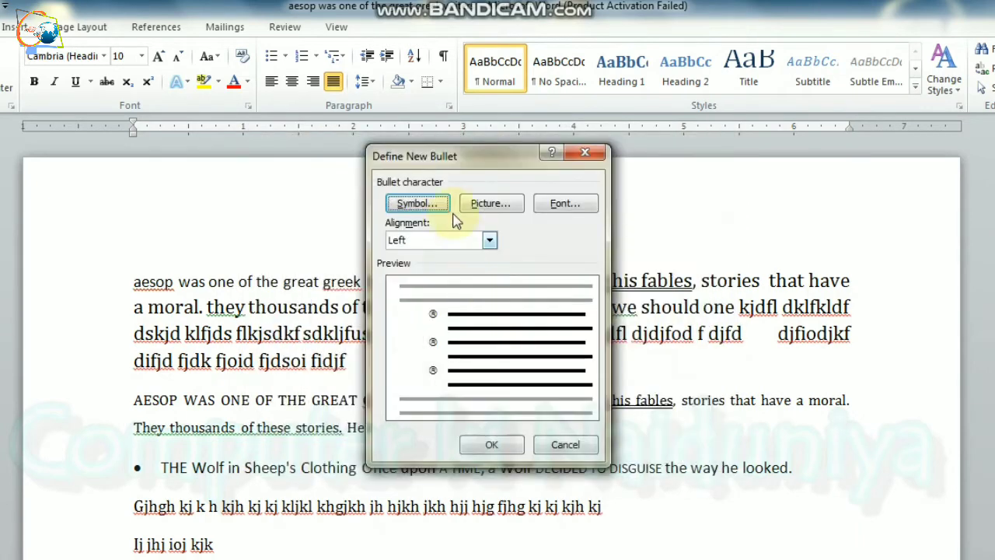
click(486, 443)
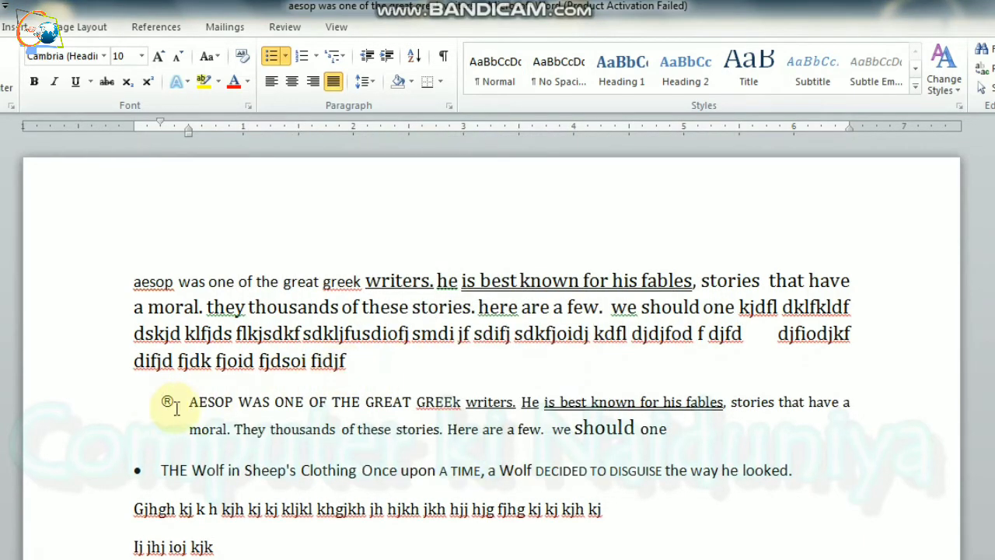
click(368, 81)
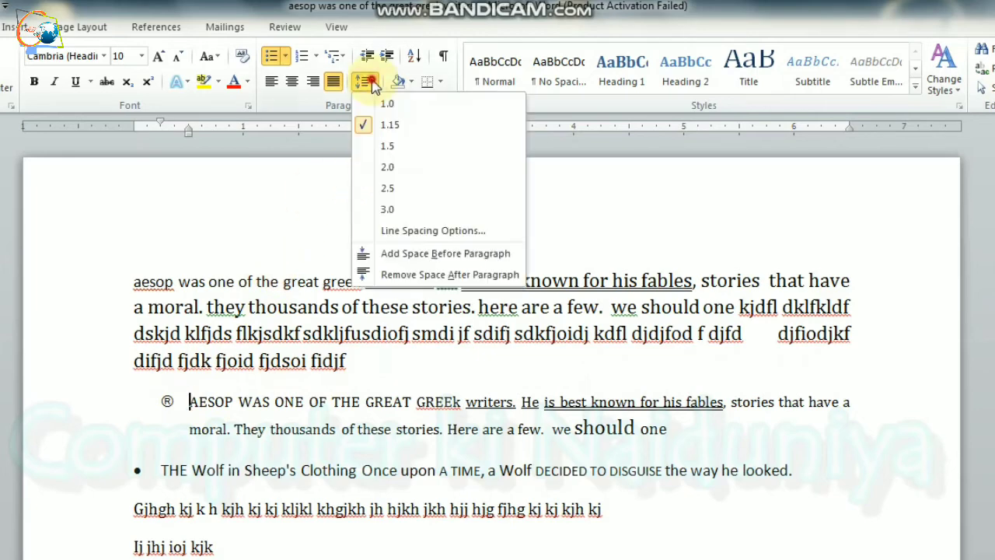
click(286, 58)
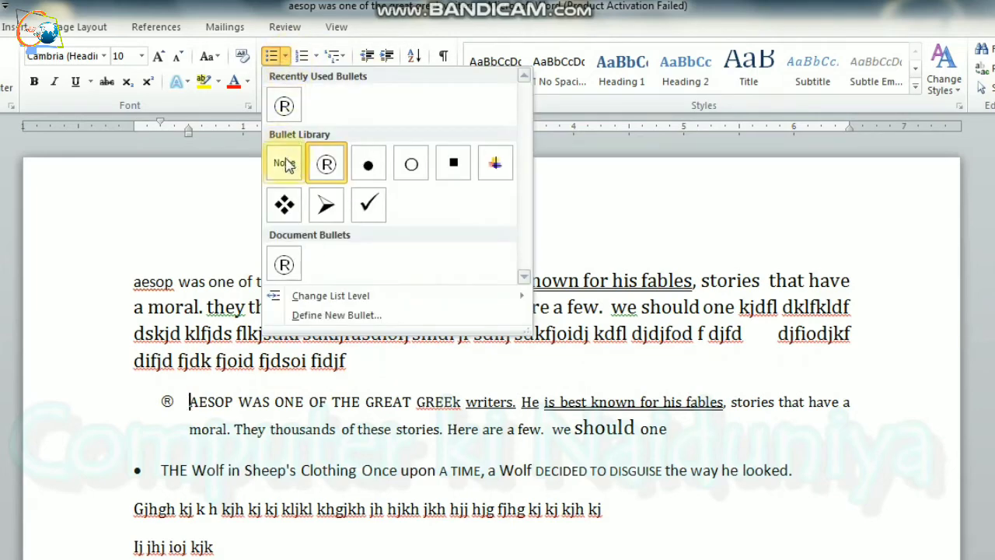
click(316, 51)
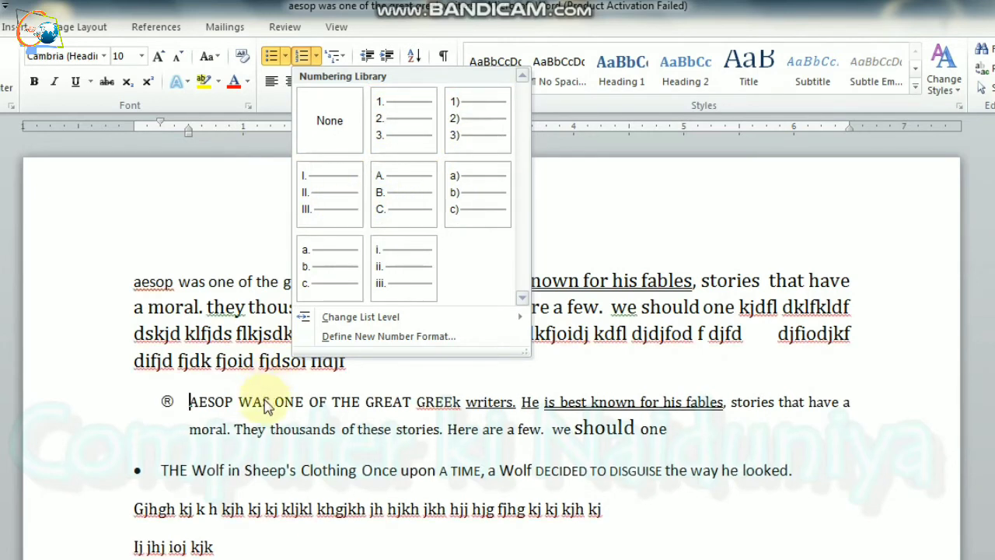
click(171, 471)
Step: Start a numbered list below the last line with the first item "Dkflj l;dfkd fjd fkldjf dklfj dkfjkldf kdjf dfkjdklf"
scroll(202, 443, down, 3)
click(243, 372)
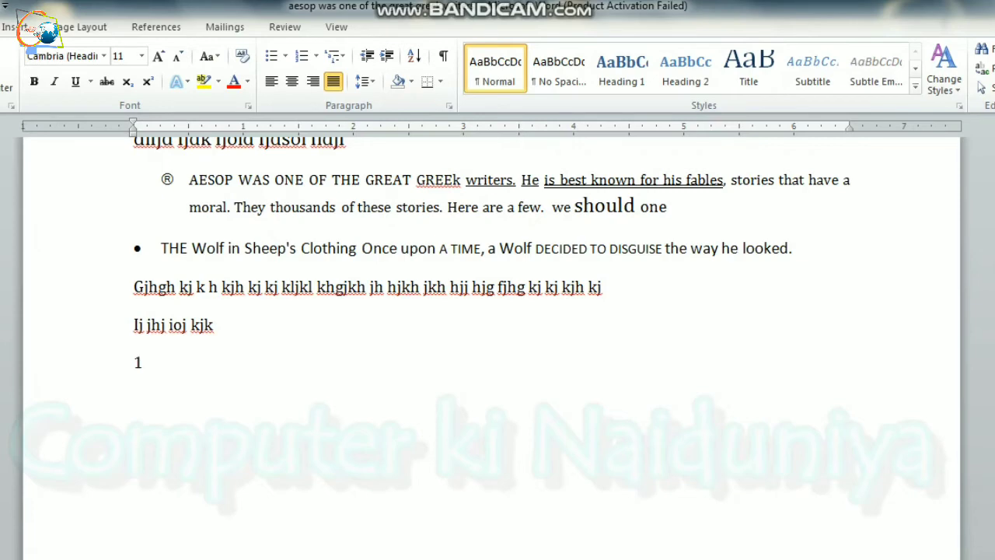
key(space)
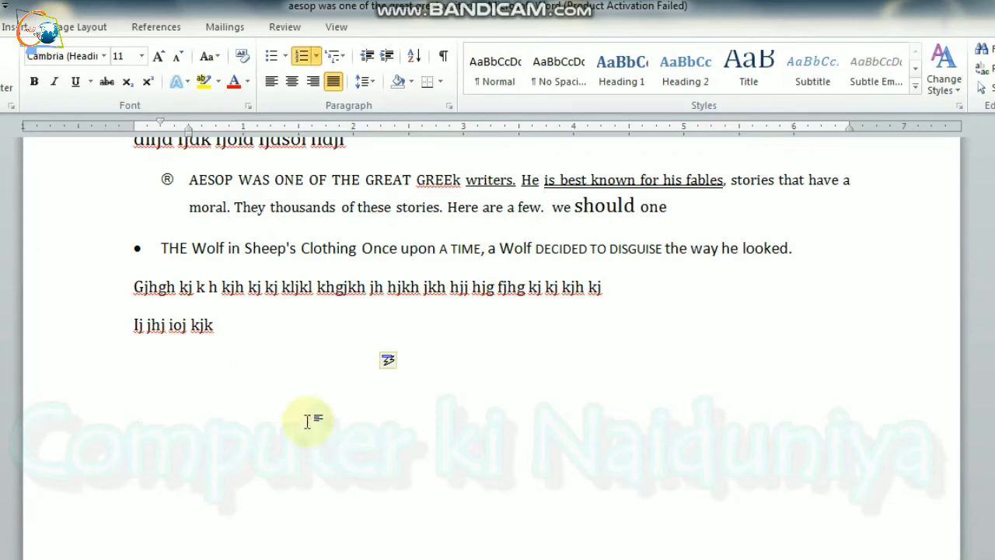
scroll(234, 322, up, 3)
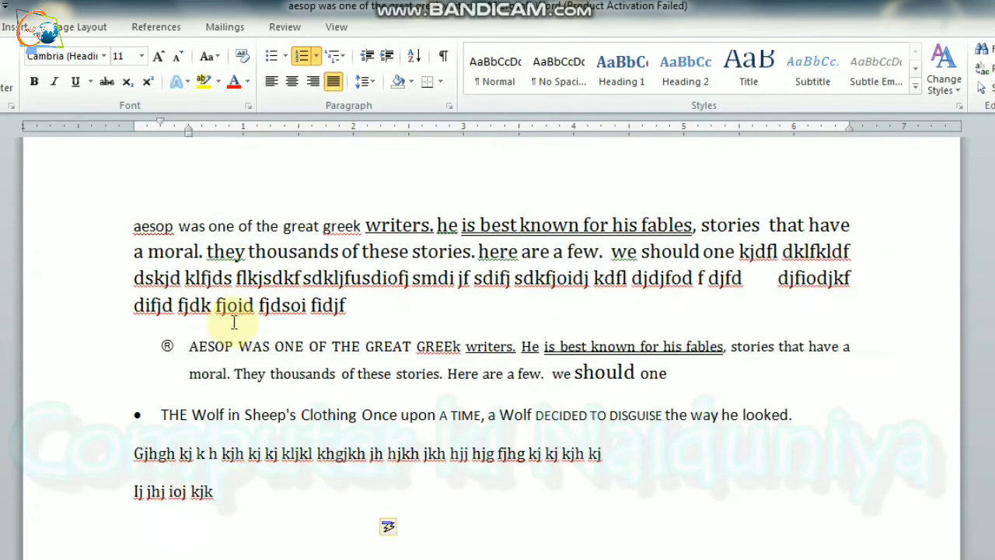
scroll(233, 322, down, 3)
text(dkflj)
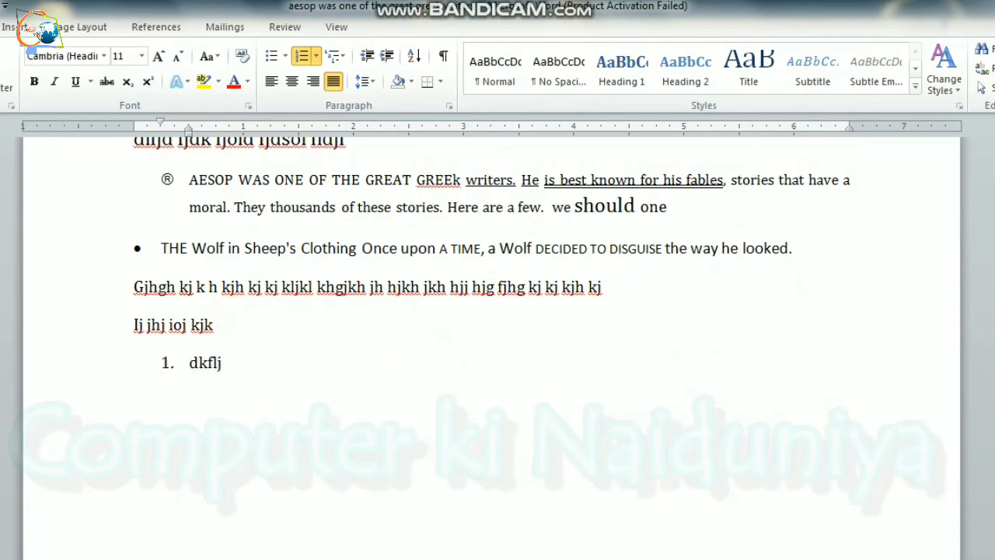
text( l;dfkd fjd fkldjf dklfj dkfjkldf kdjf dfkjdklf)
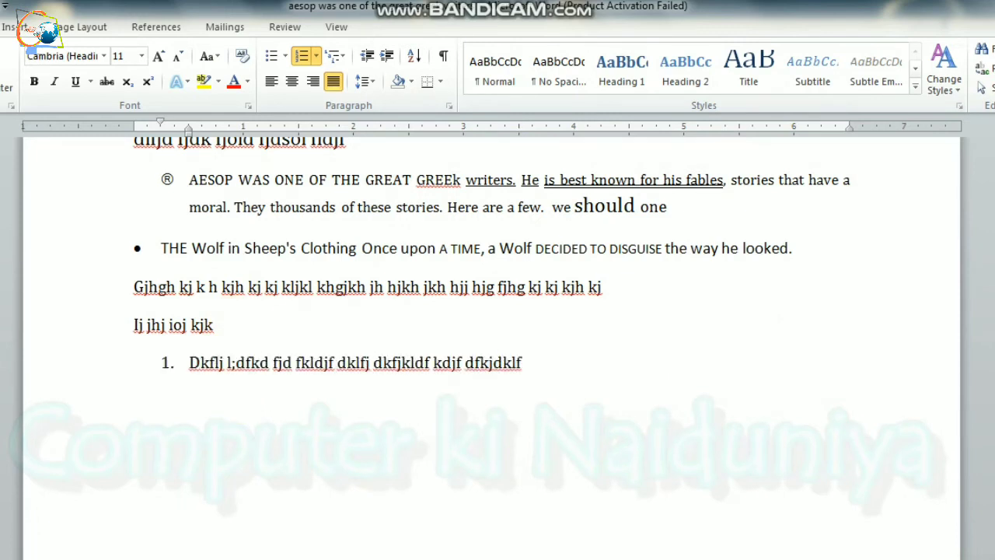
Step: Add the items "Kdfj dkf dfjkd", "Jkf dkjf d jkf" and "Jfkldjf dklfj" to the numbered list, and remove the numbering from all four lines
text( dkf dfjkd)
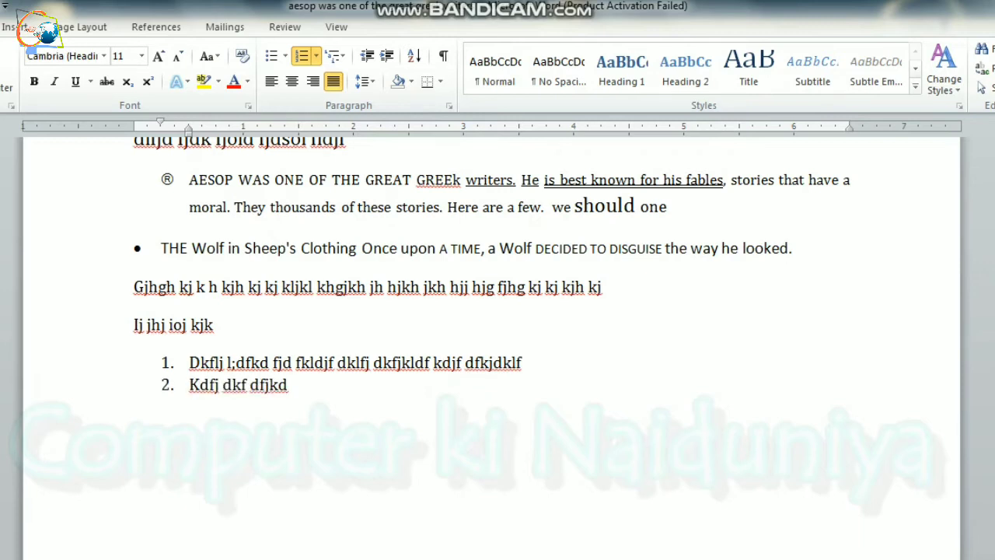
text(djf dklfj)
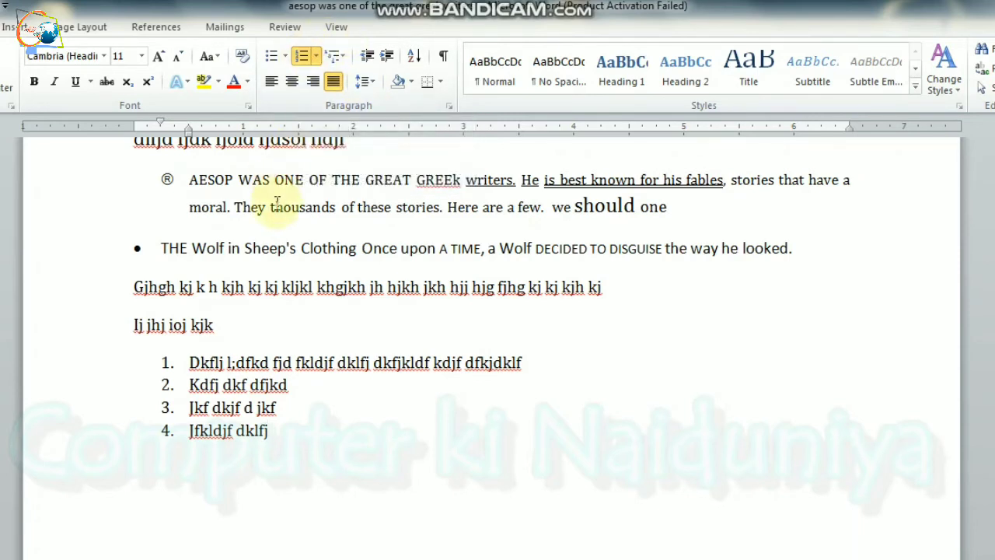
click(185, 360)
drag(211, 379, 318, 429)
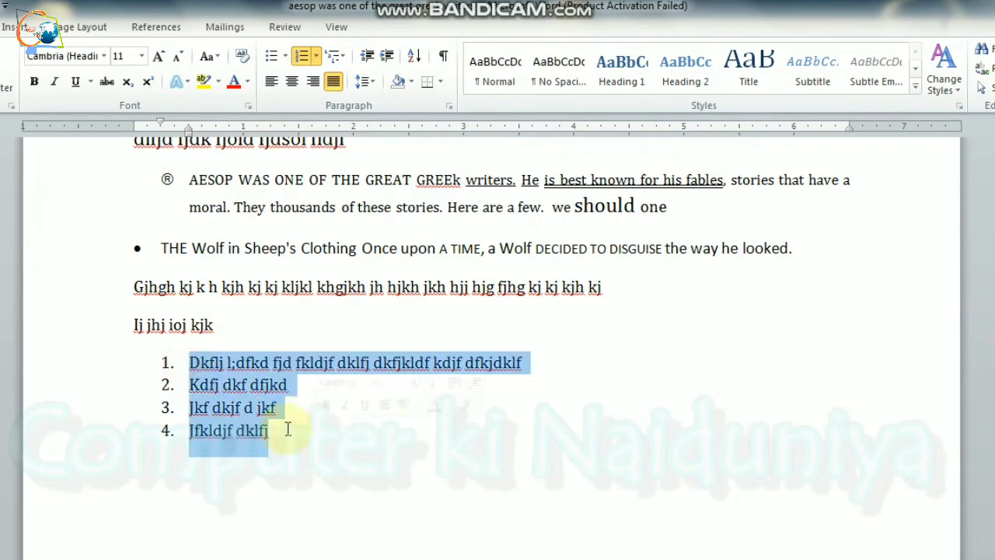
click(303, 55)
click(326, 392)
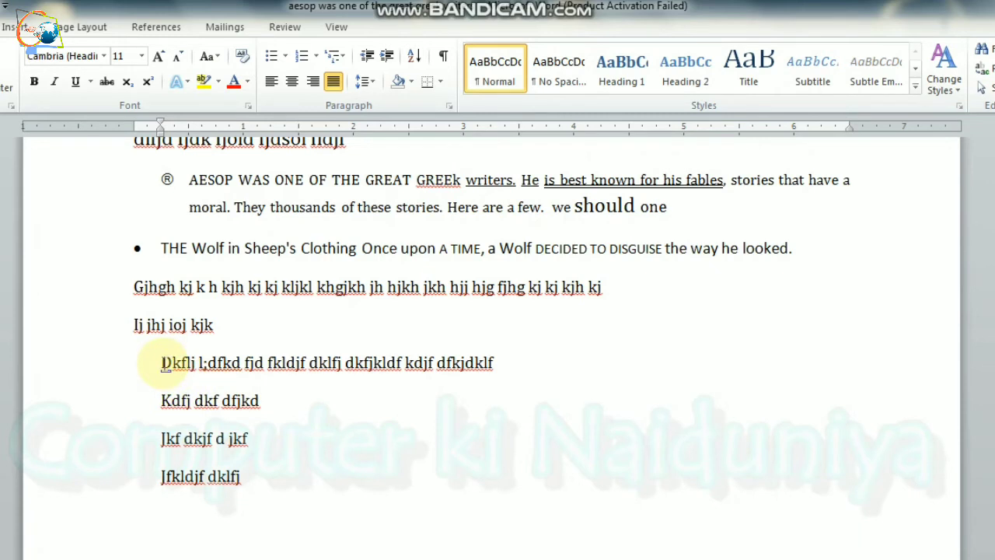
Step: Number the four unnumbered lines with the lowercase Roman numeral format (i., ii., iii.)
drag(161, 363, 208, 476)
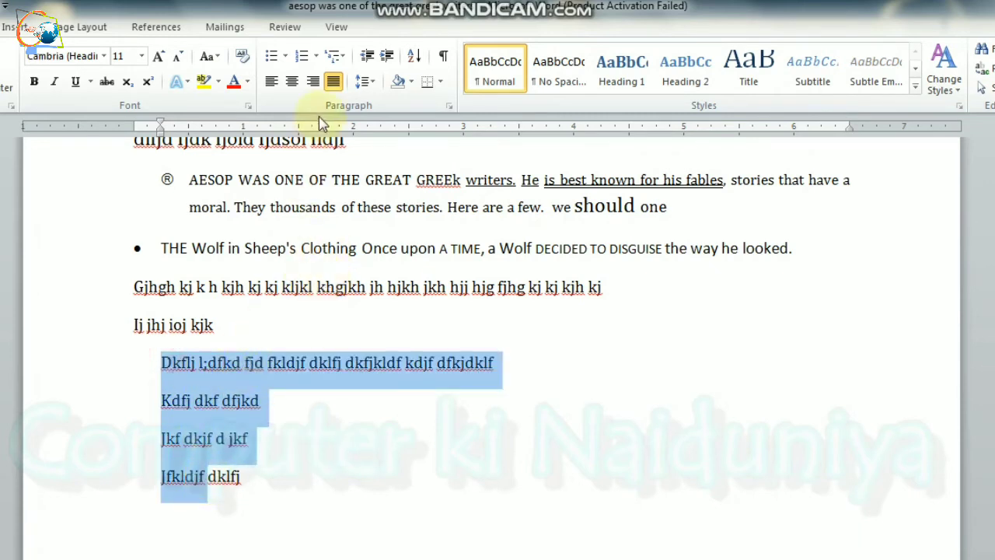
click(316, 58)
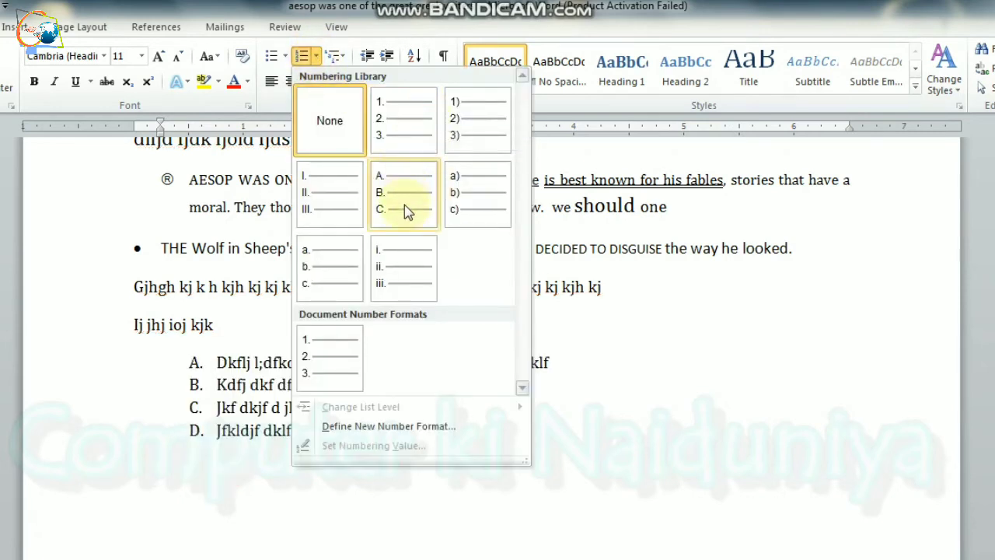
click(393, 280)
click(383, 371)
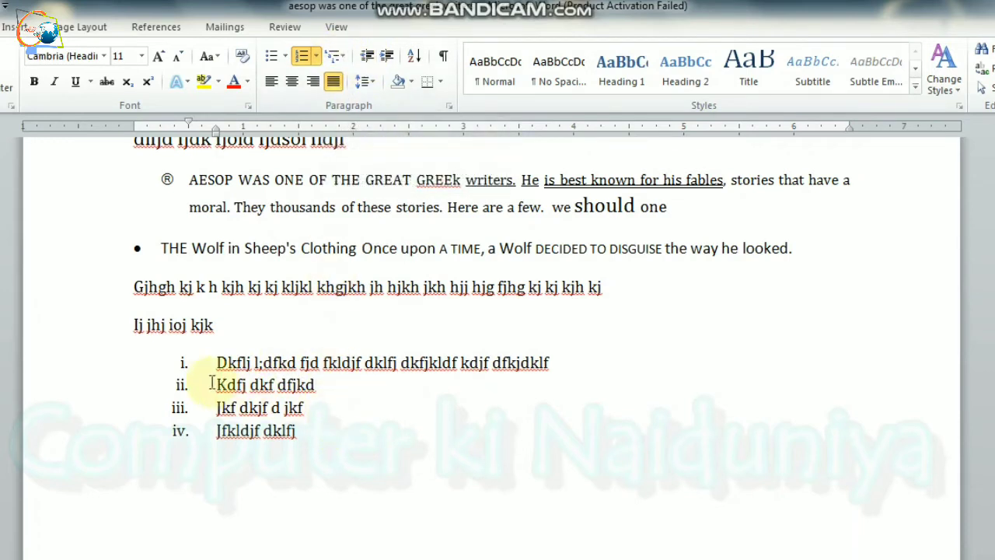
Step: Insert an unnumbered line below list item i and apply the multilevel list format "I. Heading 1, A. Heading 2, 1. Heading 3" to it
click(569, 362)
key(Return)
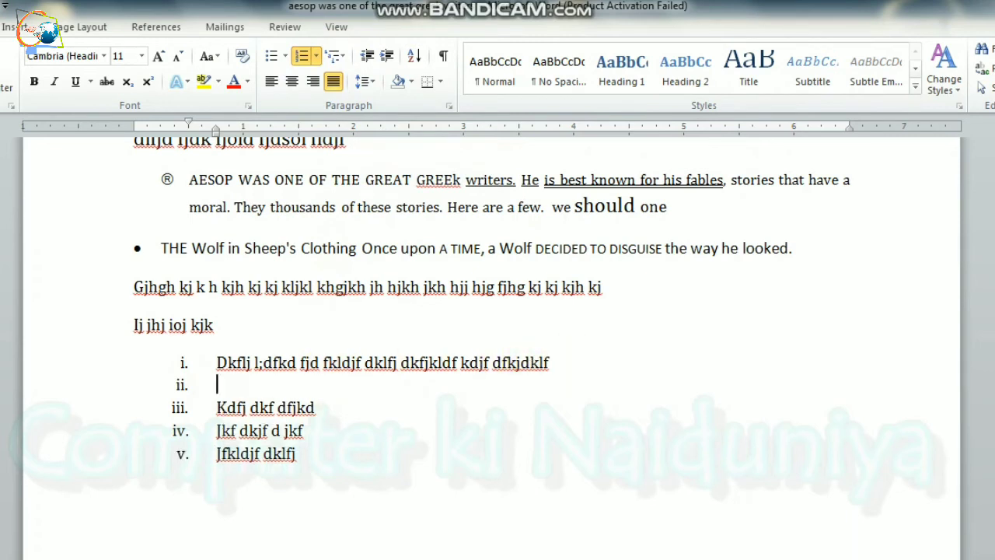
key(BackSpace)
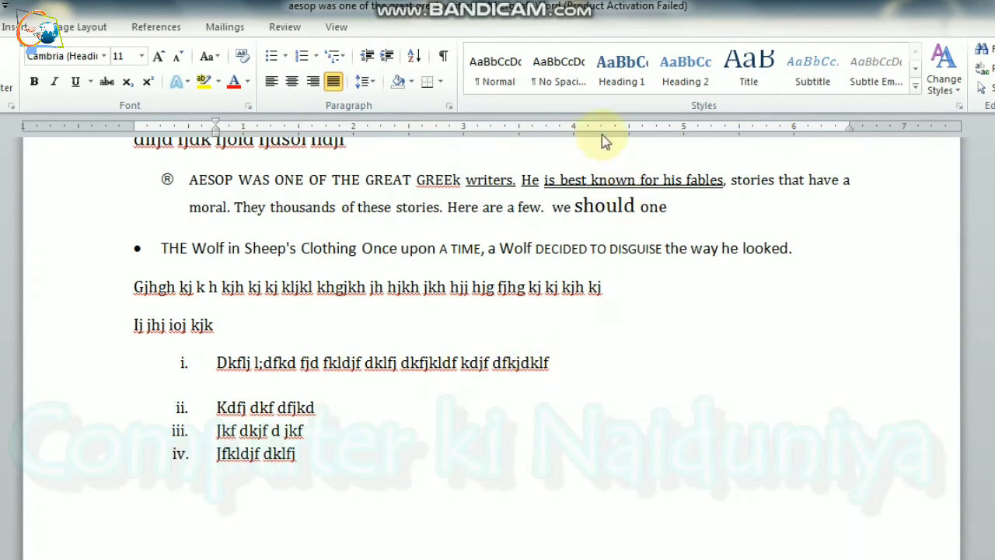
click(335, 56)
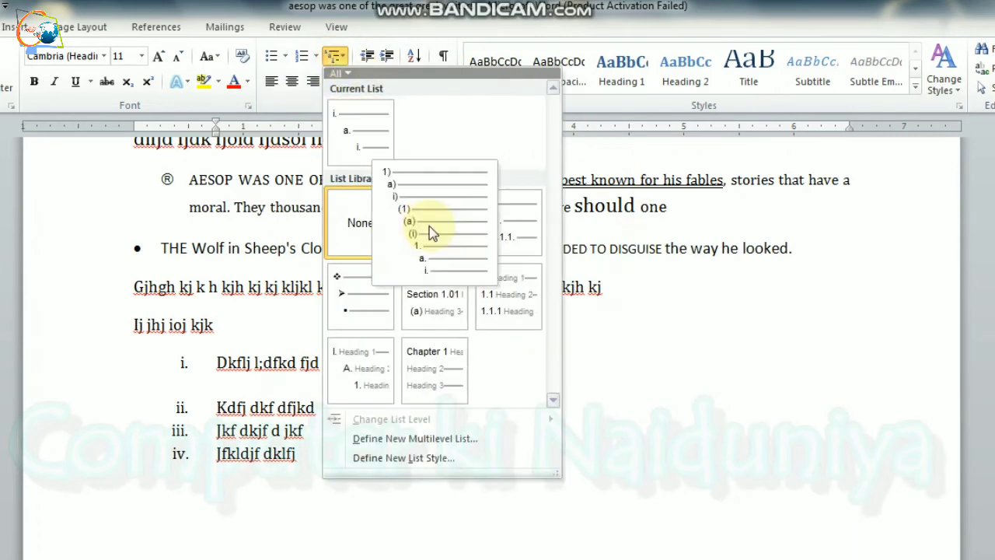
mouse_move(513, 223)
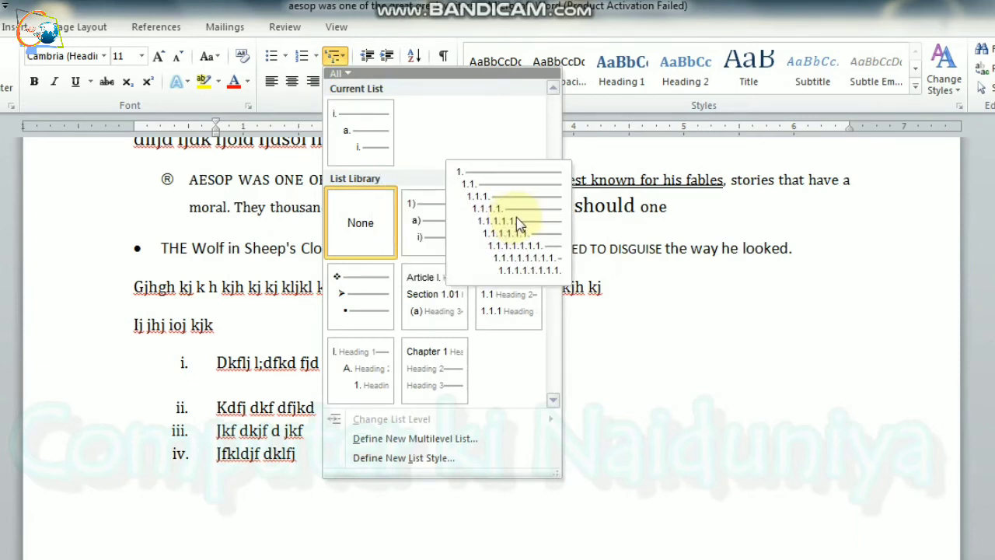
mouse_move(451, 293)
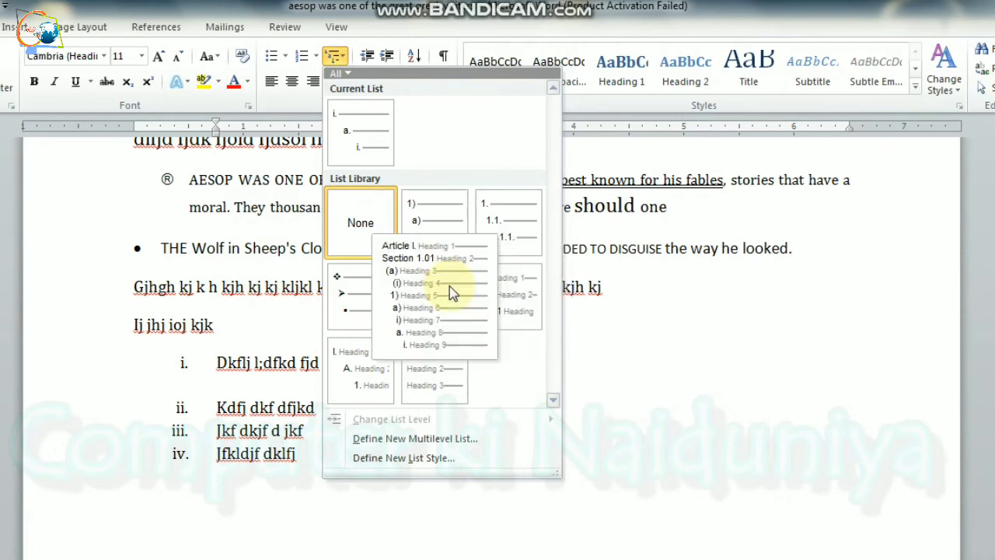
click(377, 366)
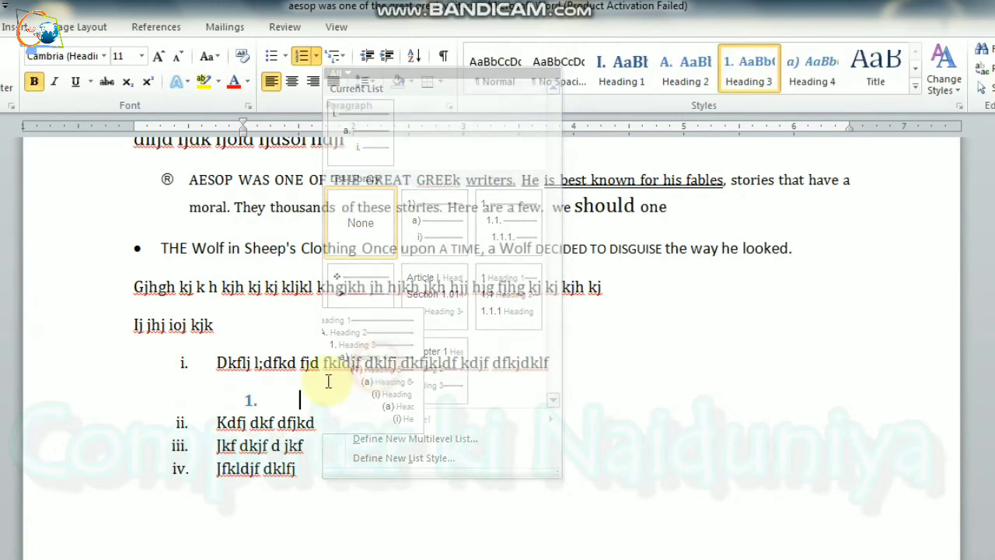
Step: Enter "F dfd r ef" and, after a line break, "fd;fkl;dkjf" in the heading item, and add "Lkdfldjkf ldkfl dflk" as plain text below
text(f dfd)
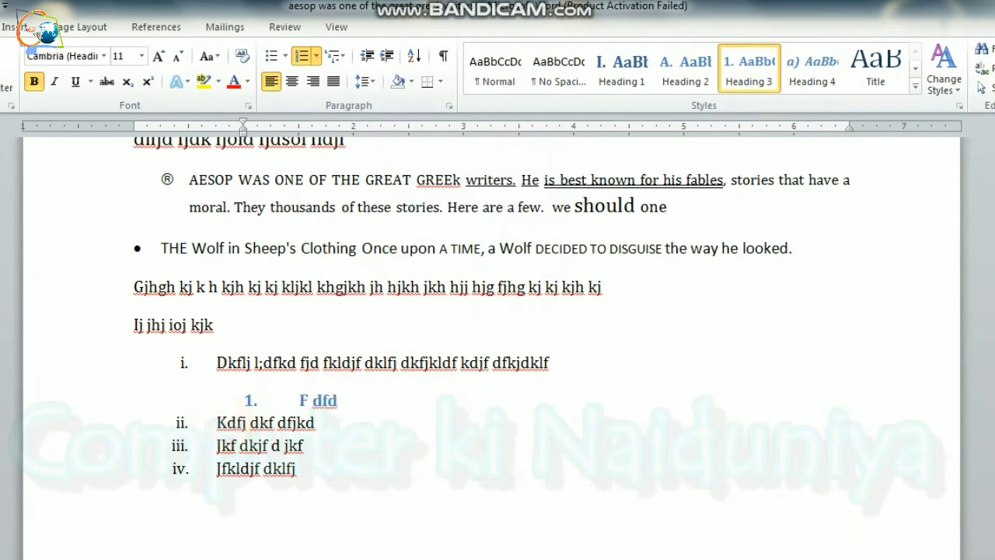
text( r ef)
key(shift+Return)
text(fd;fkl;dkjf)
key(Return)
key(Return)
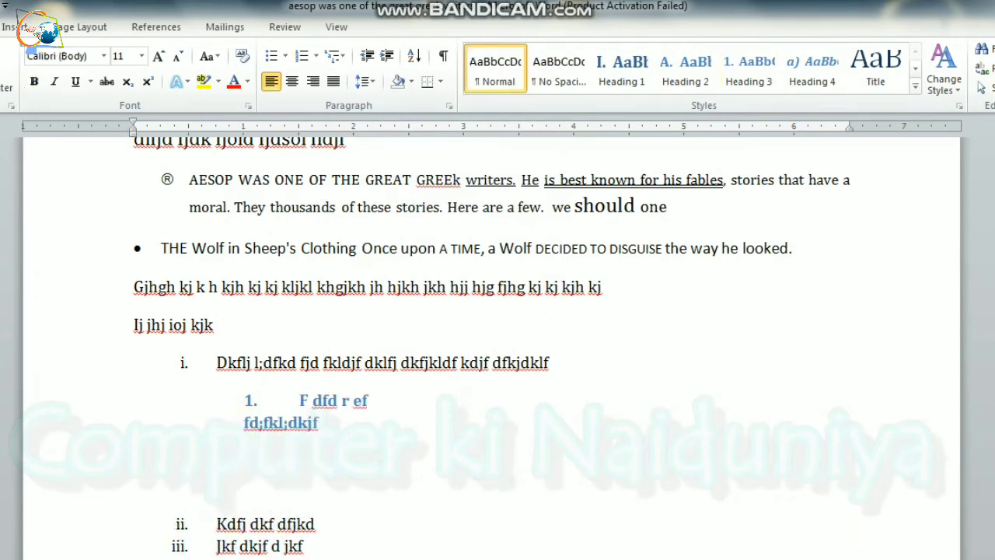
text(lkdfldjkf ldkfl d)
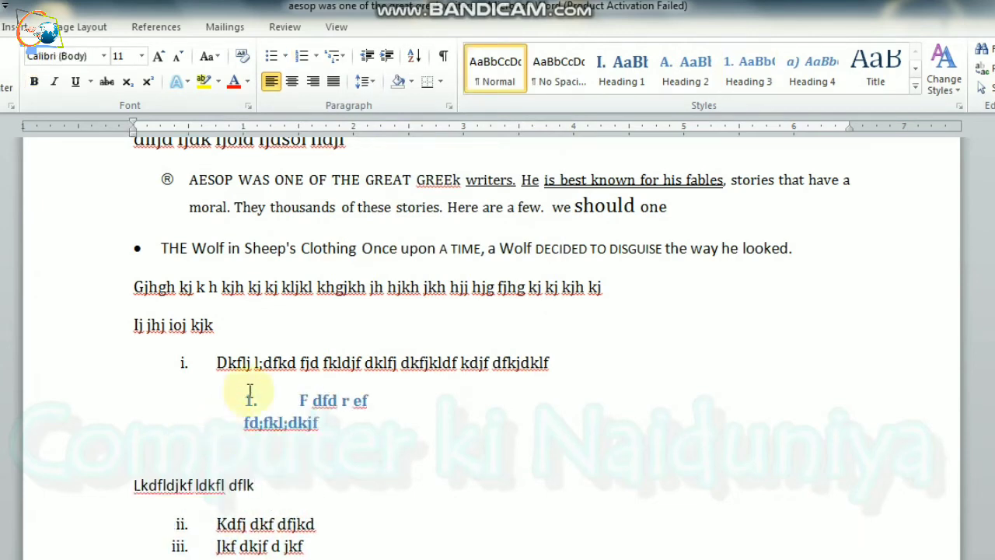
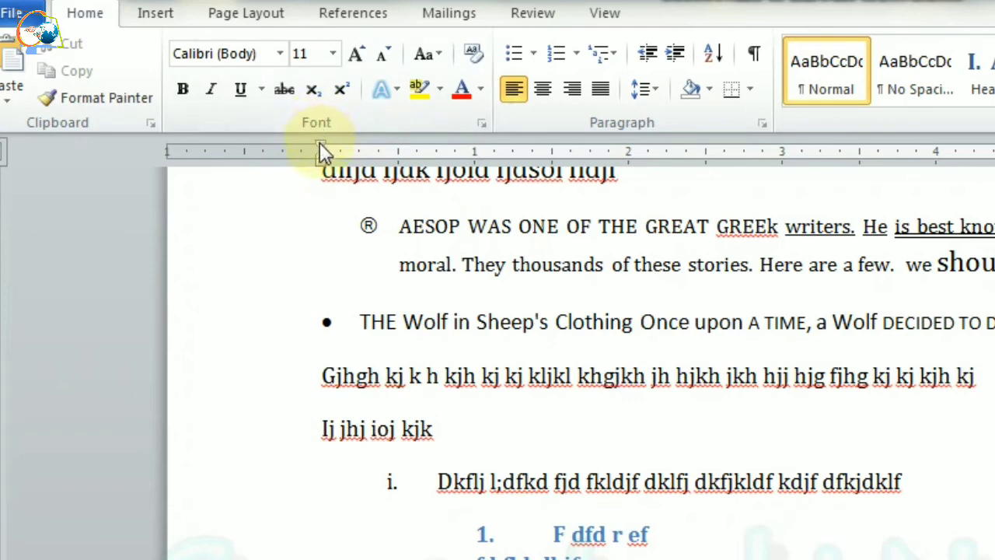
Step: Set the first-line indent of the document's first paragraph to 1 inch
scroll(367, 401, up, 5)
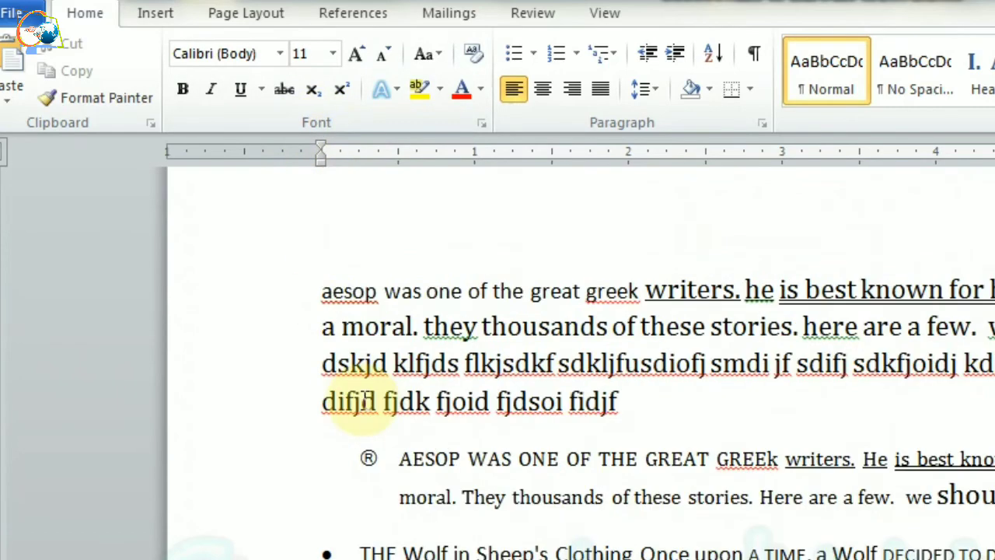
drag(322, 291, 464, 363)
click(325, 289)
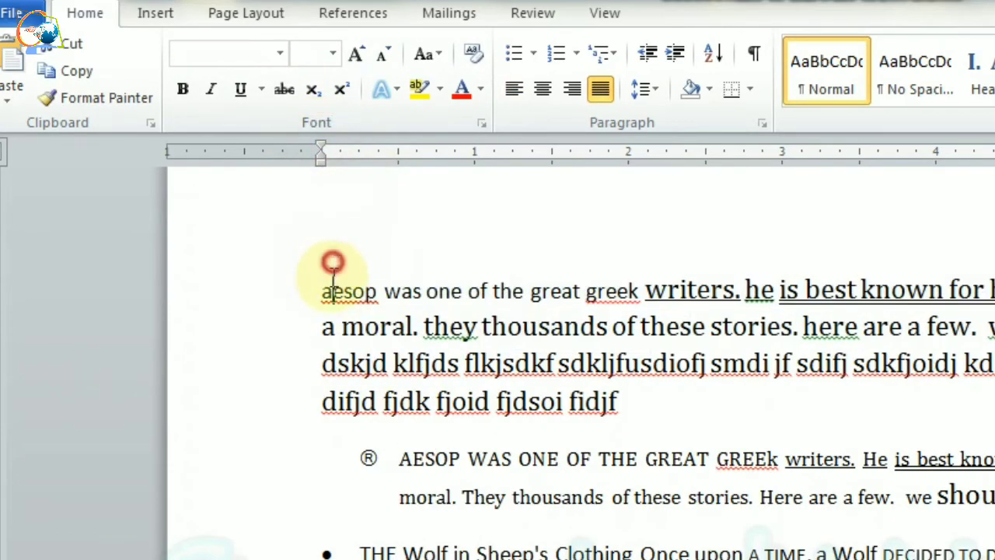
drag(319, 145, 476, 174)
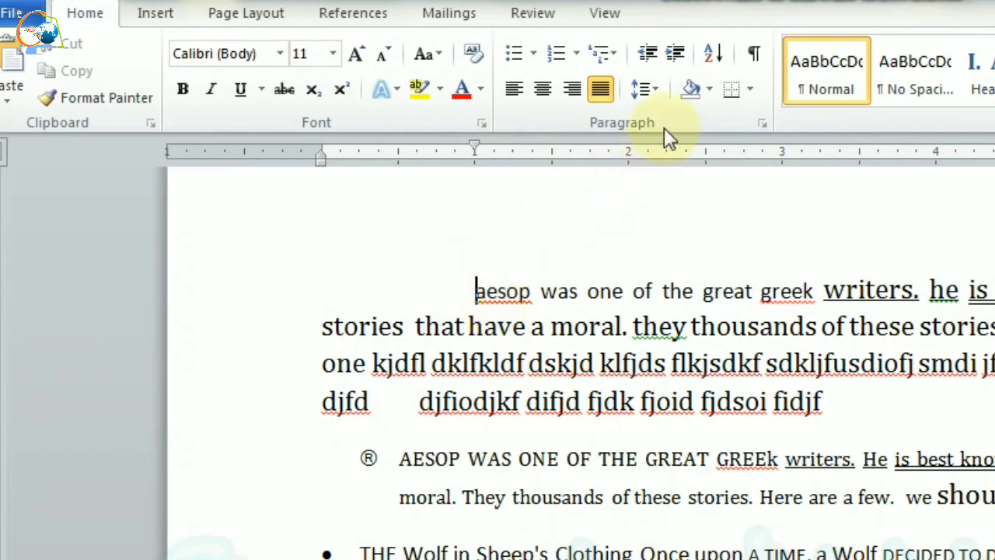
Step: Increase the first paragraph's left indent to 1 inch, and decrease it back to the margin
click(648, 53)
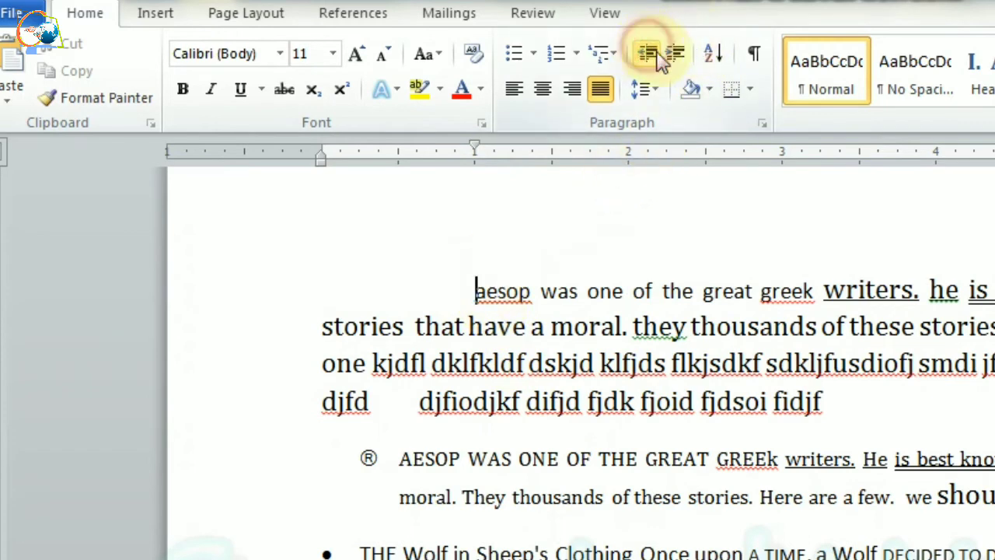
click(675, 53)
click(676, 53)
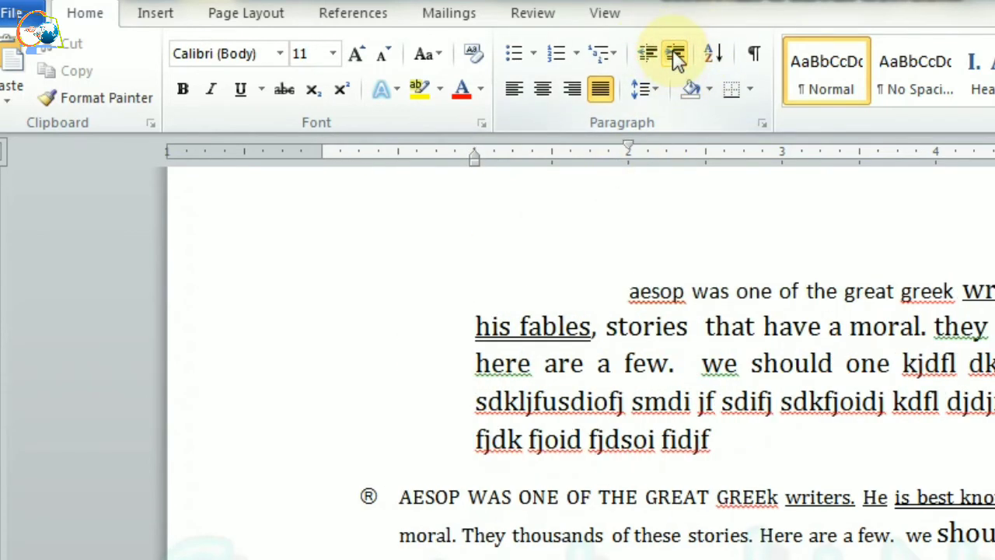
click(648, 53)
click(648, 53)
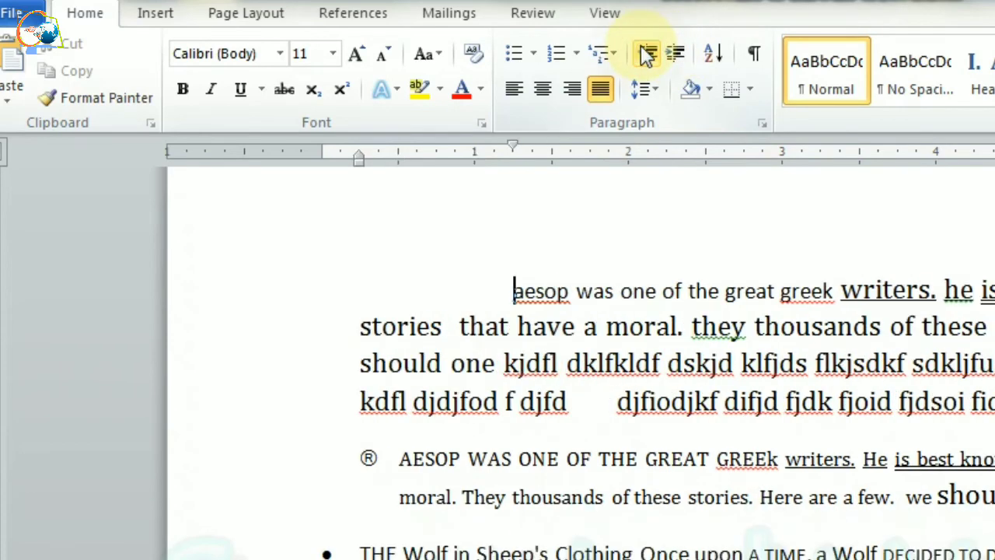
click(647, 52)
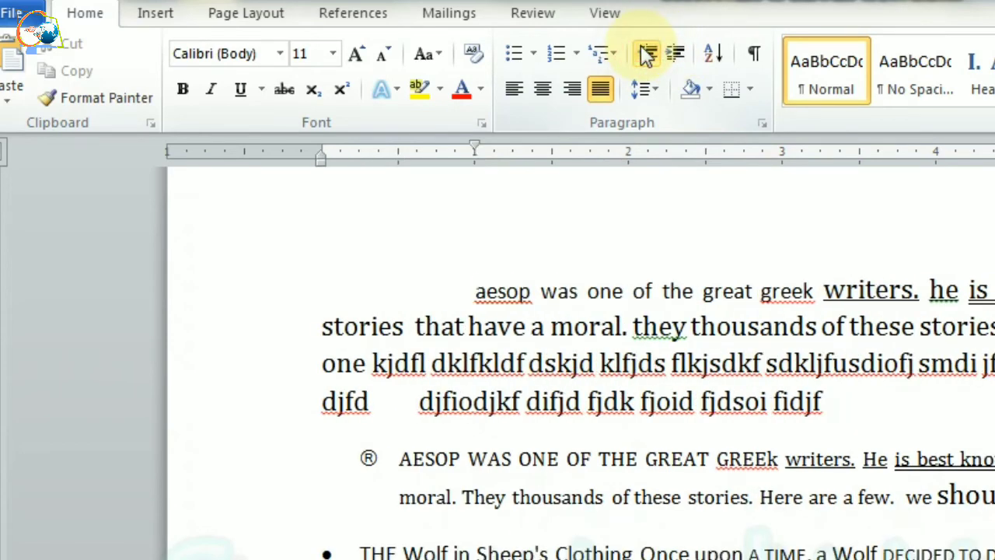
Step: Apply a hanging indent to the first paragraph until its remaining lines start at 1 inch, and reverse it
key(ctrl+t)
key(ctrl+t)
key(ctrl+t)
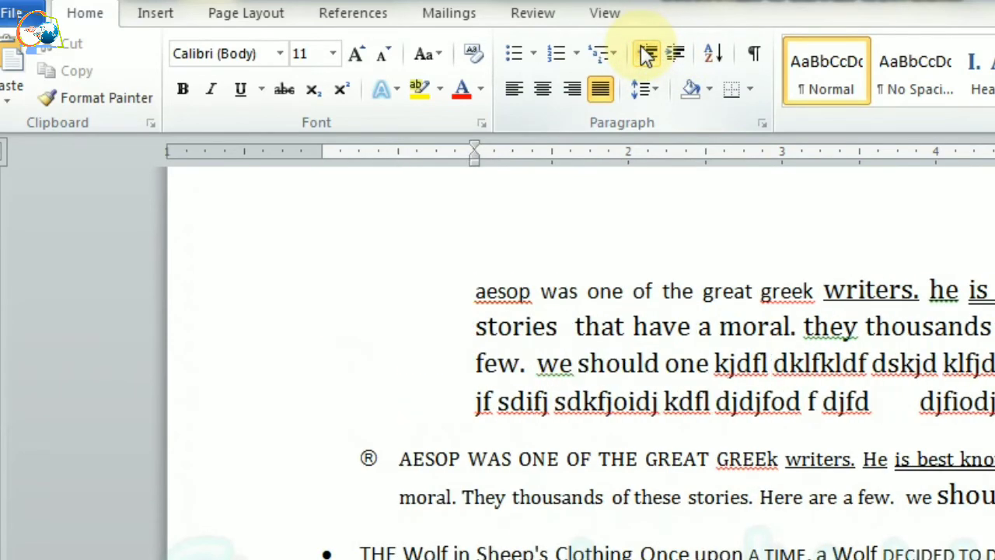
key(ctrl+shift+t)
key(ctrl+shift+t)
key(ctrl+shift+t)
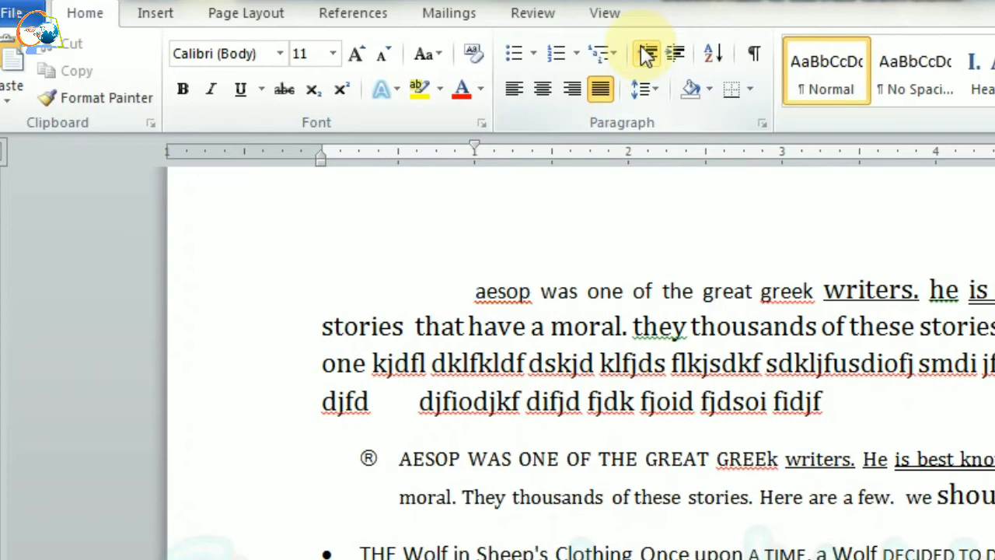
Step: Increase and decrease the whole first paragraph's indent in 0.5-inch stages, ending back at the margin
key(ctrl+m)
key(ctrl+m)
key(ctrl+m)
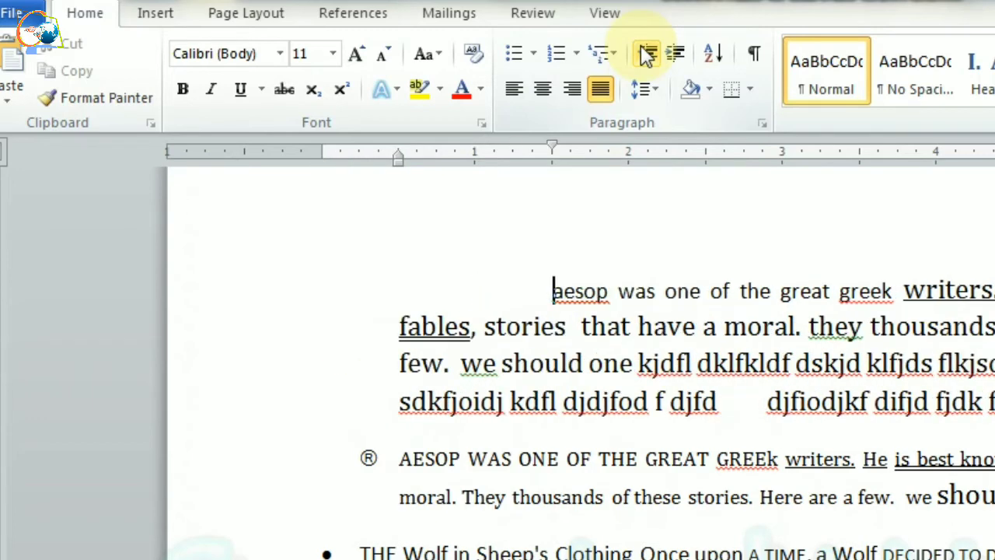
click(646, 51)
click(645, 51)
click(646, 52)
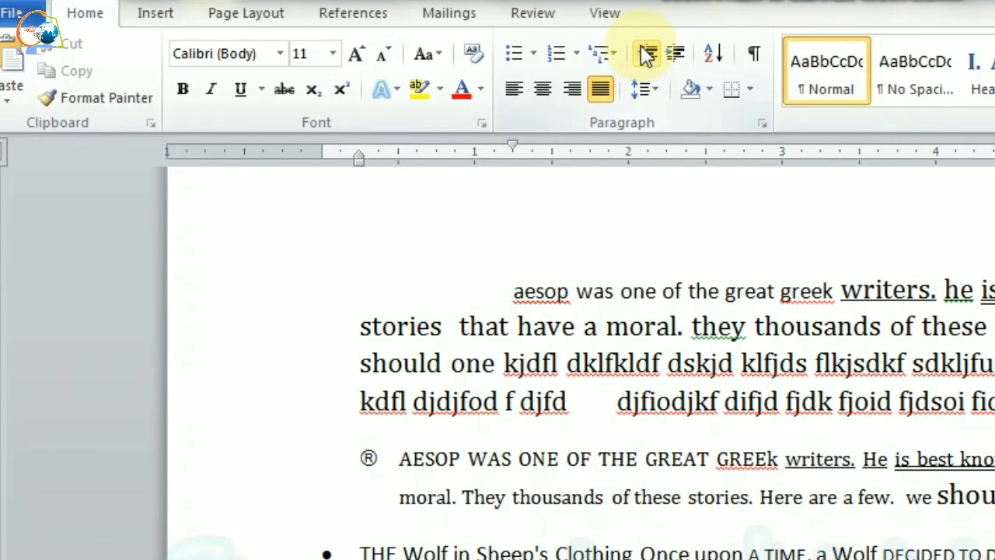
key(ctrl+m)
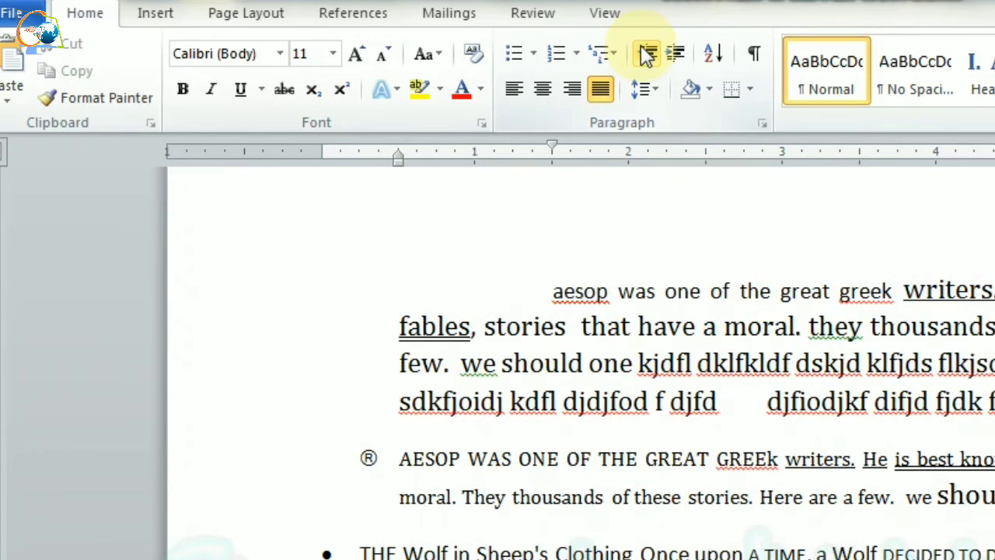
click(645, 54)
click(645, 54)
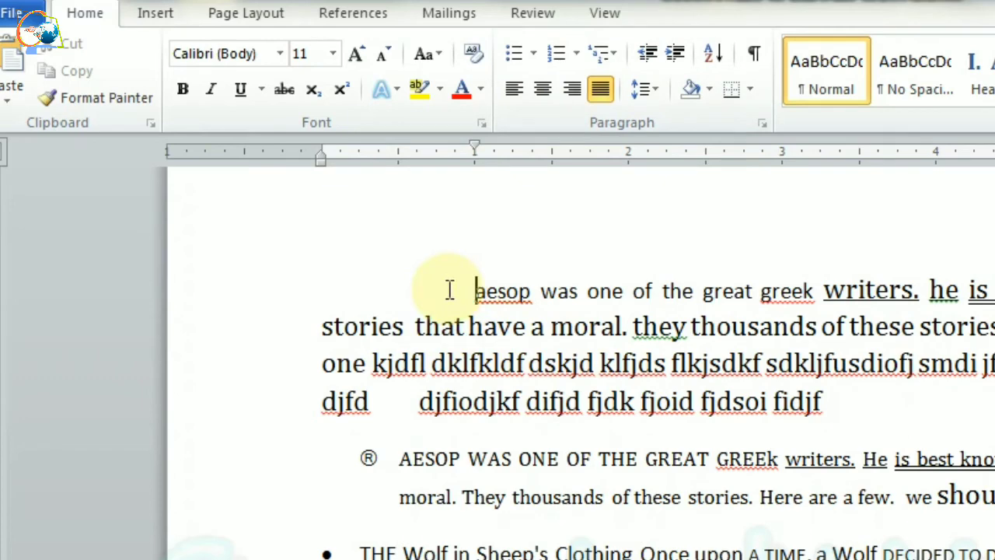
Step: Tab the first paragraph in from its beginning to a 1.5-inch left indent, and tab it back to the margin
key(Tab)
key(Tab)
key(Tab)
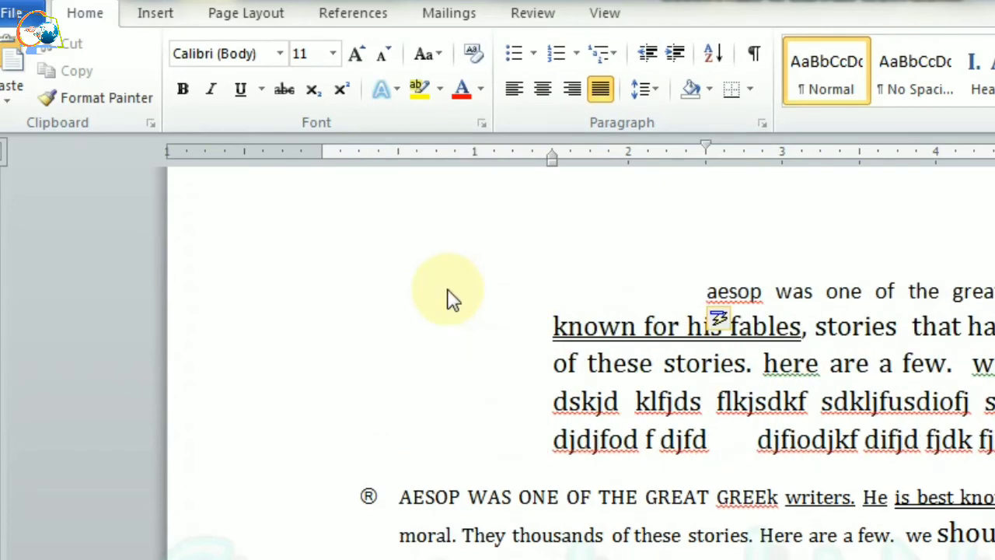
key(shift+Tab)
key(shift+Tab)
key(shift+Tab)
key(shift+Tab)
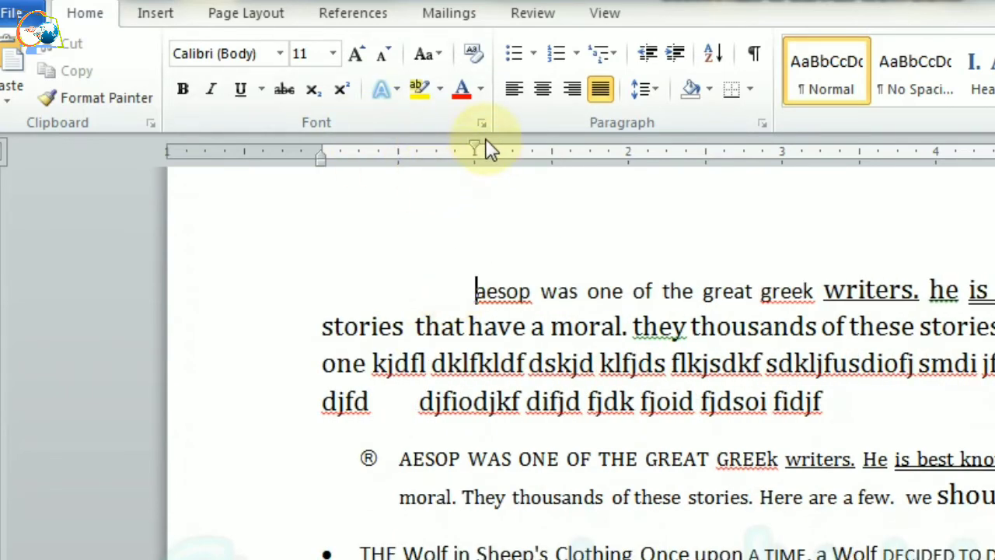
Step: Set the first paragraph's first-line indent to 0.5 inch and reduce its line spacing to single
drag(476, 144, 398, 152)
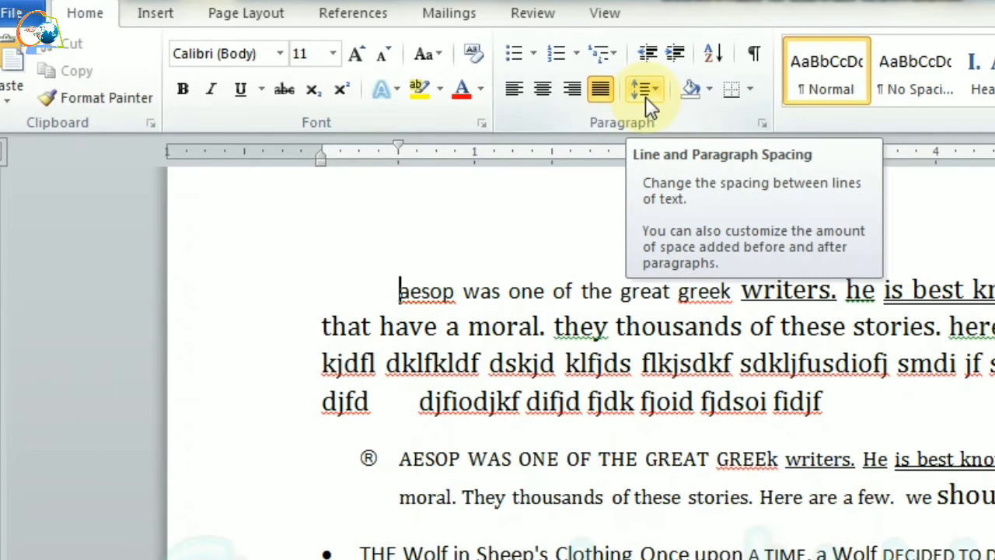
drag(473, 292, 585, 403)
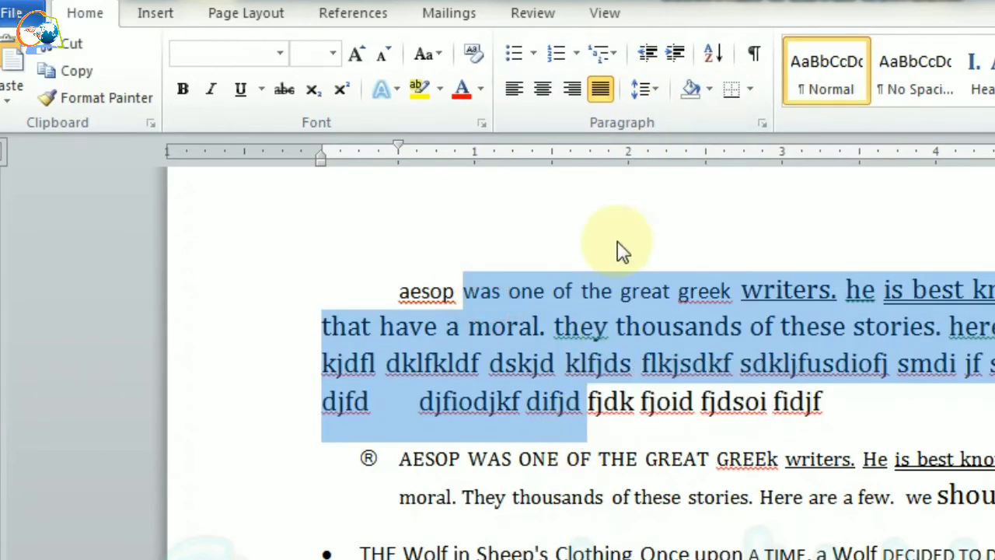
click(641, 89)
click(662, 117)
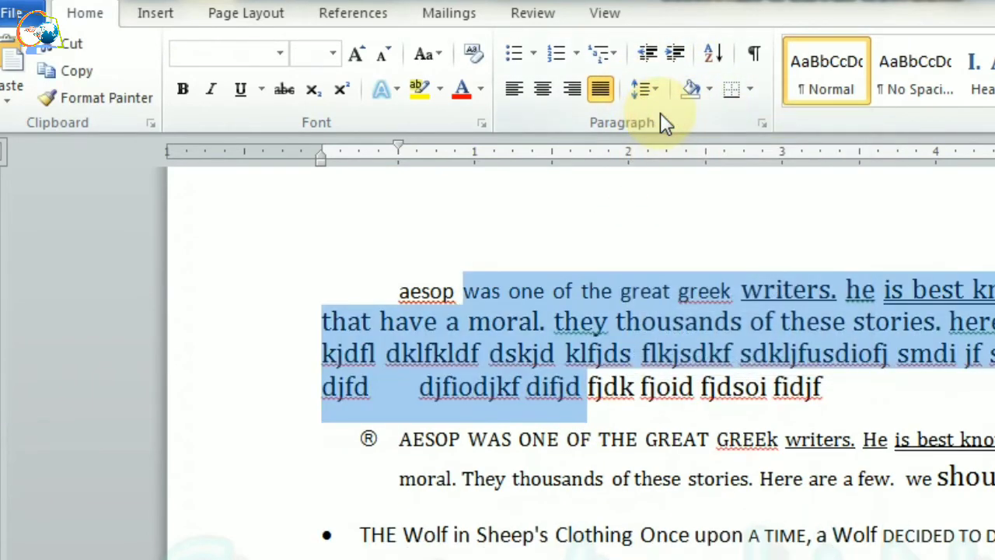
Step: Set the first paragraph's line spacing to 1.15, raise it to 2.0, and look over the paragraph spacing options without applying one
click(642, 90)
click(671, 154)
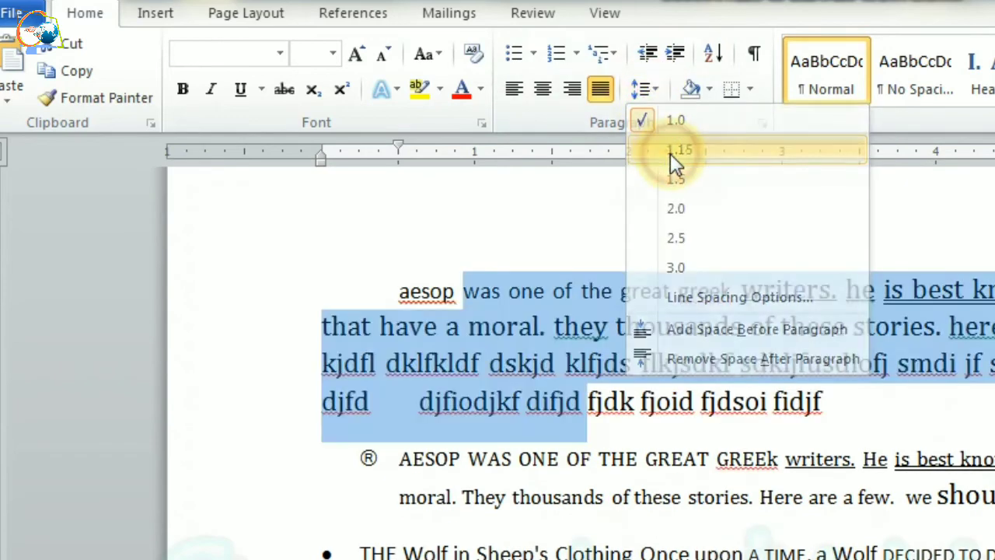
click(644, 89)
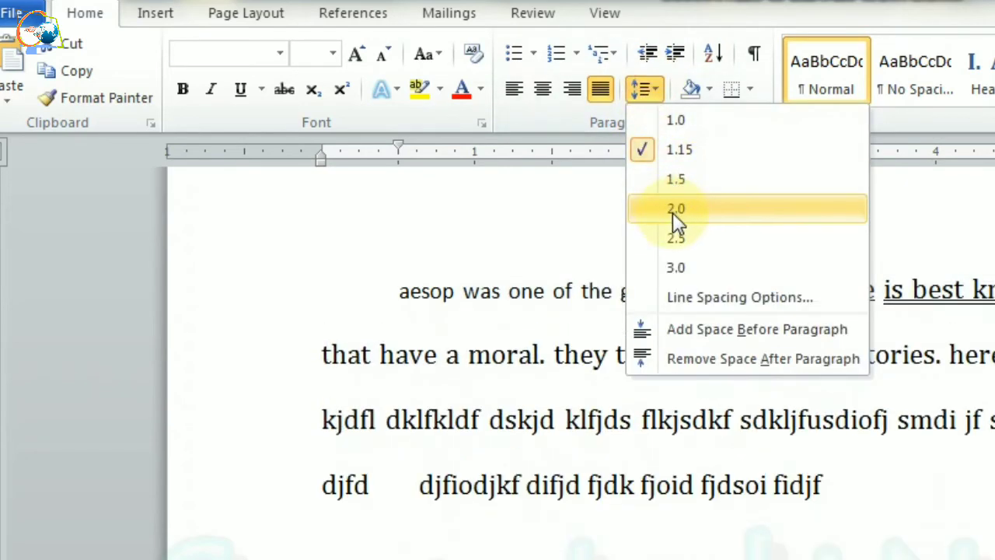
click(672, 210)
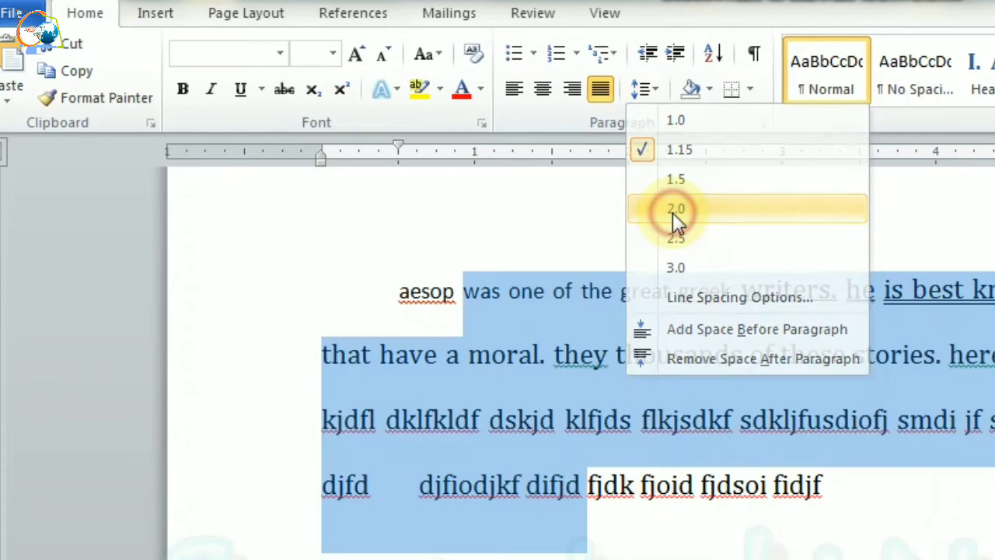
click(655, 92)
click(649, 88)
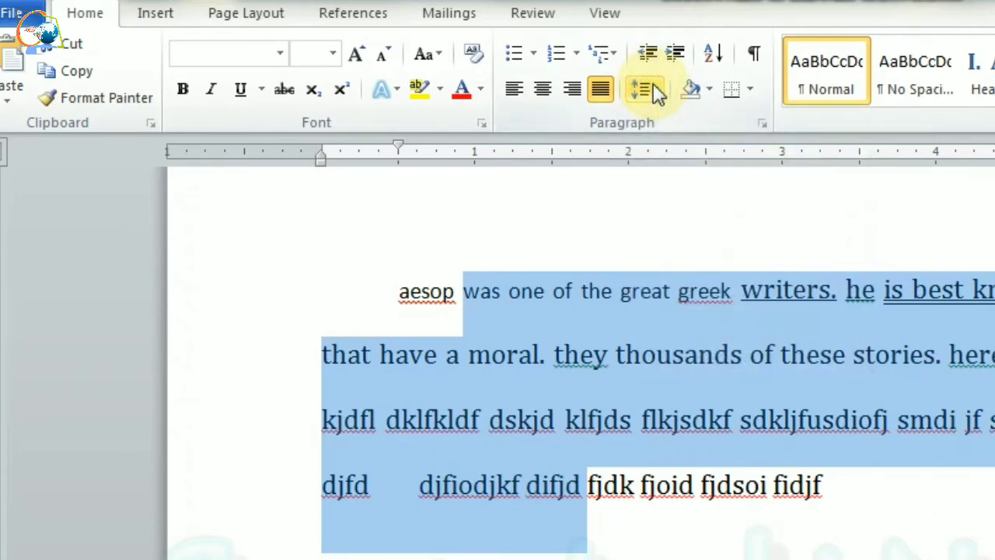
click(896, 494)
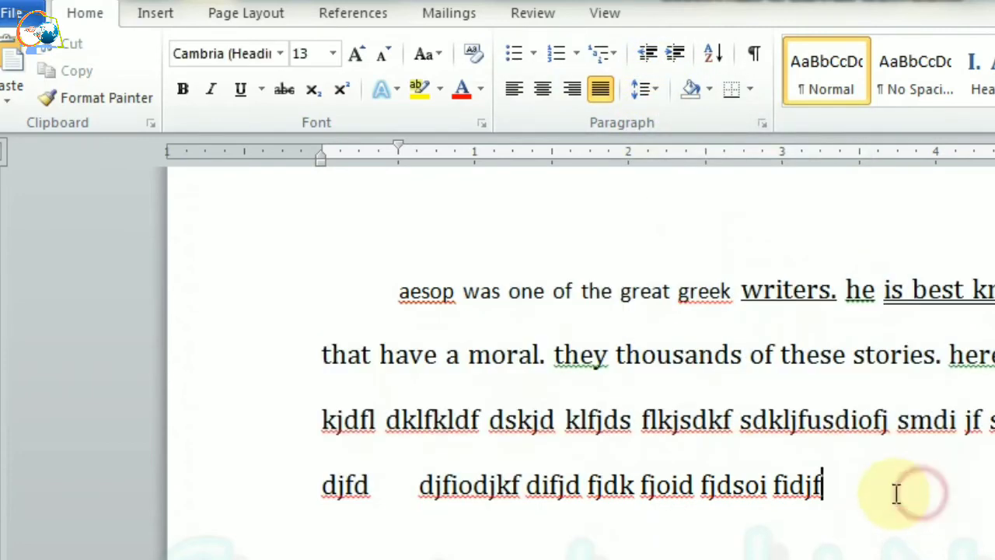
click(652, 90)
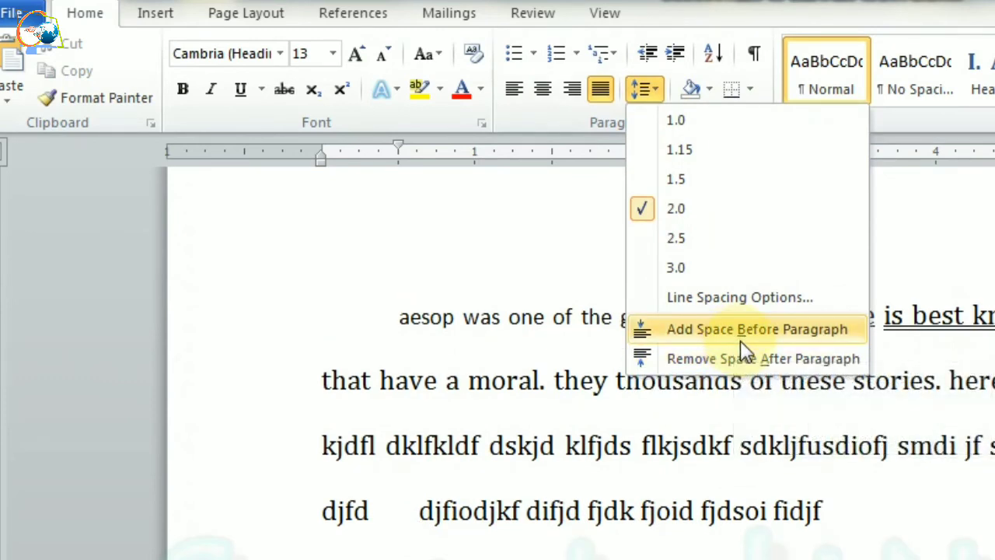
click(886, 272)
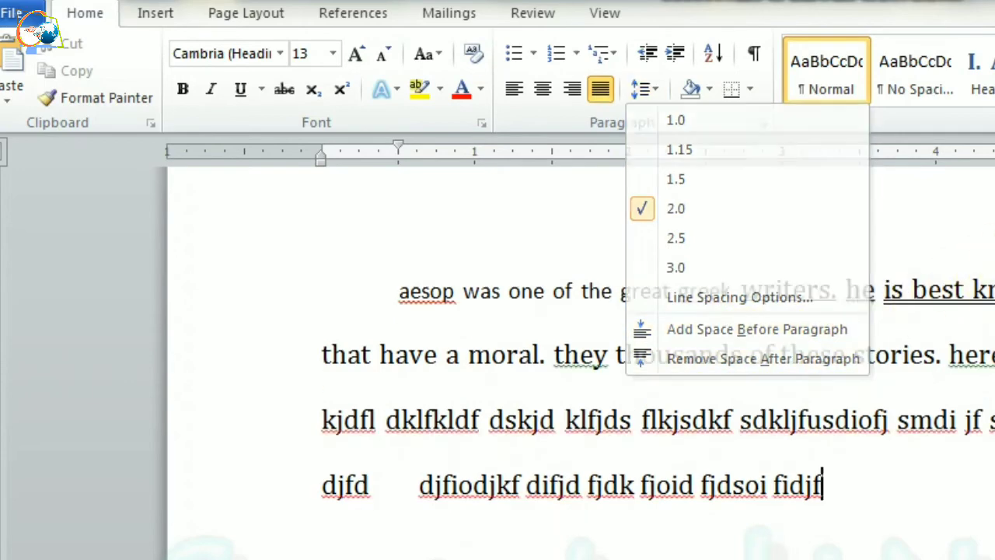
Step: Shade the whole first paragraph with the lightest tint of the theme's blue accent color
click(709, 89)
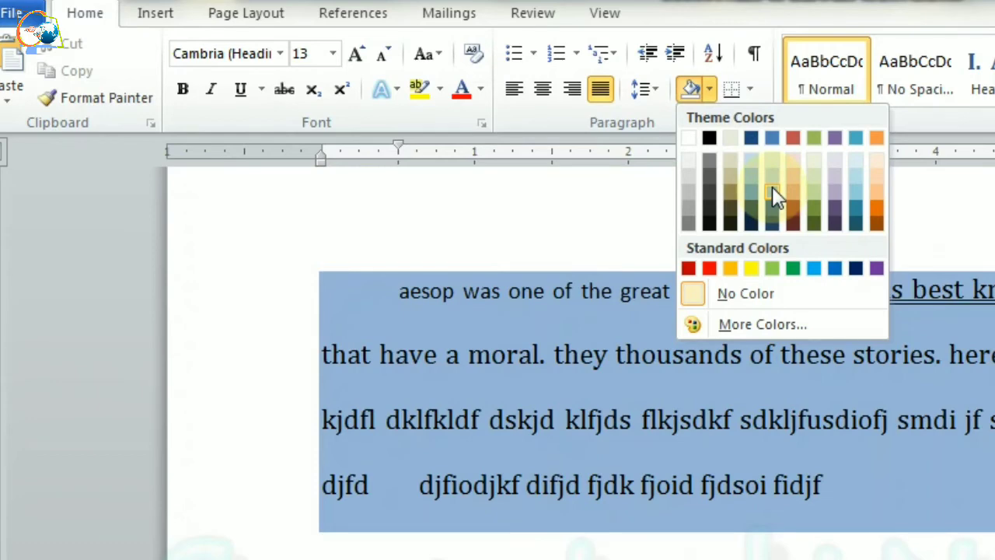
click(773, 160)
click(769, 419)
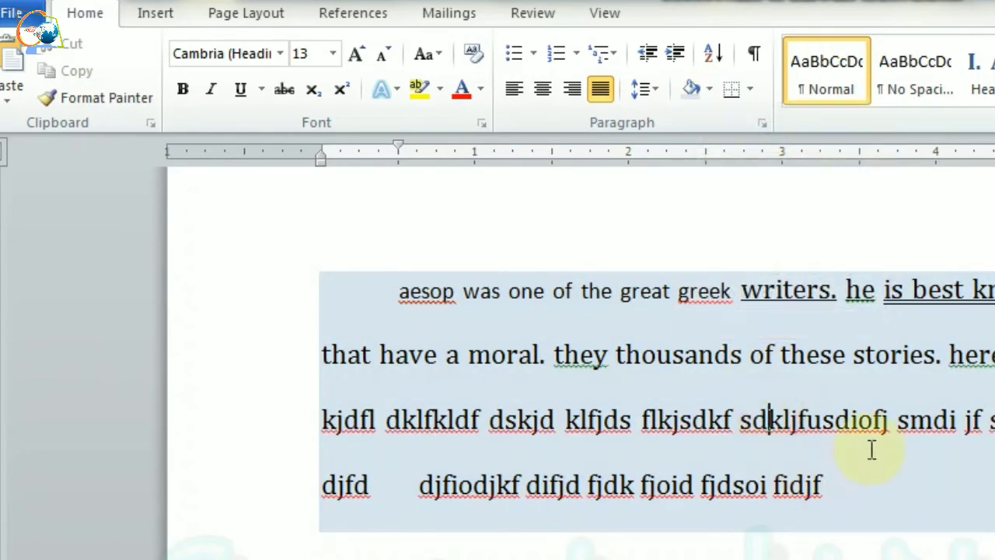
Step: Select the shaded first paragraph and apply All Borders to it
click(751, 89)
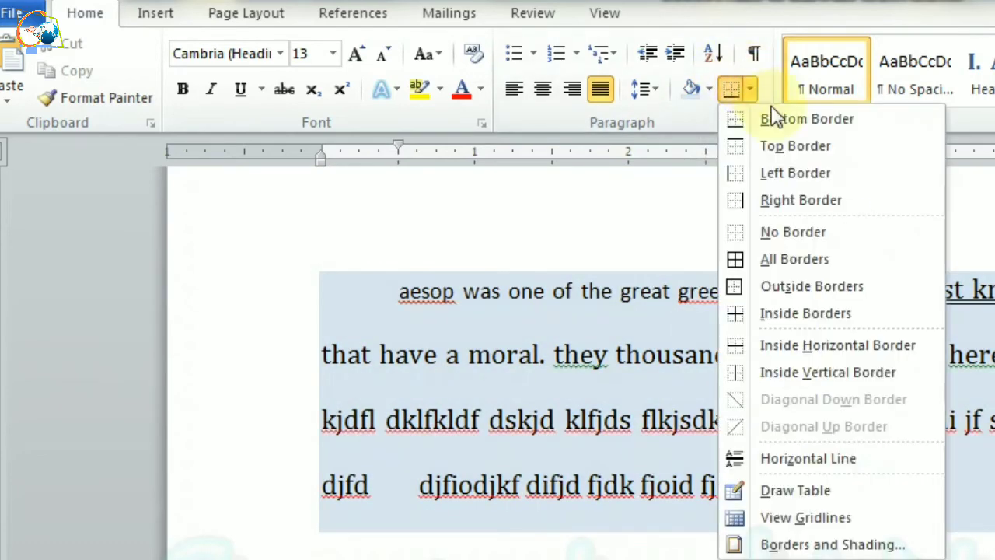
click(465, 371)
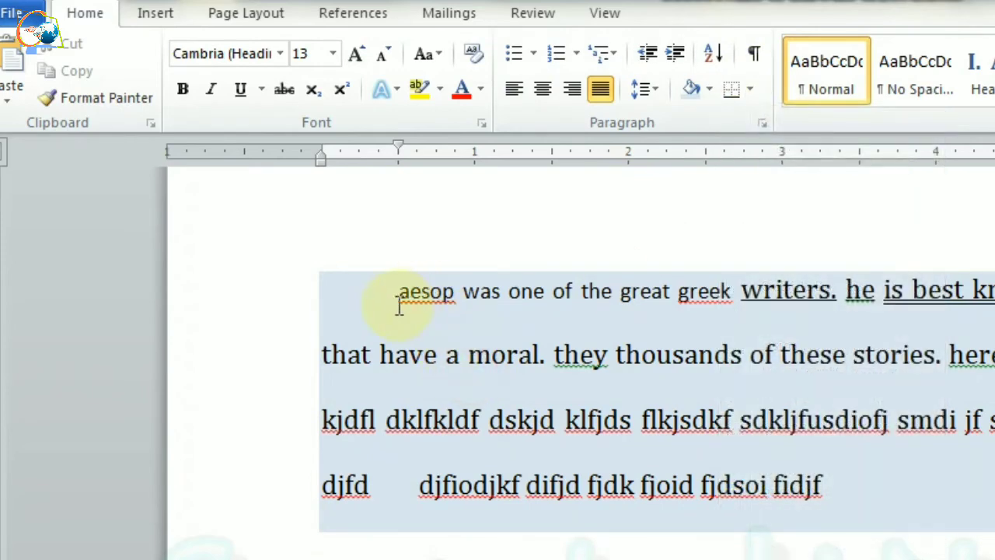
drag(398, 306, 847, 536)
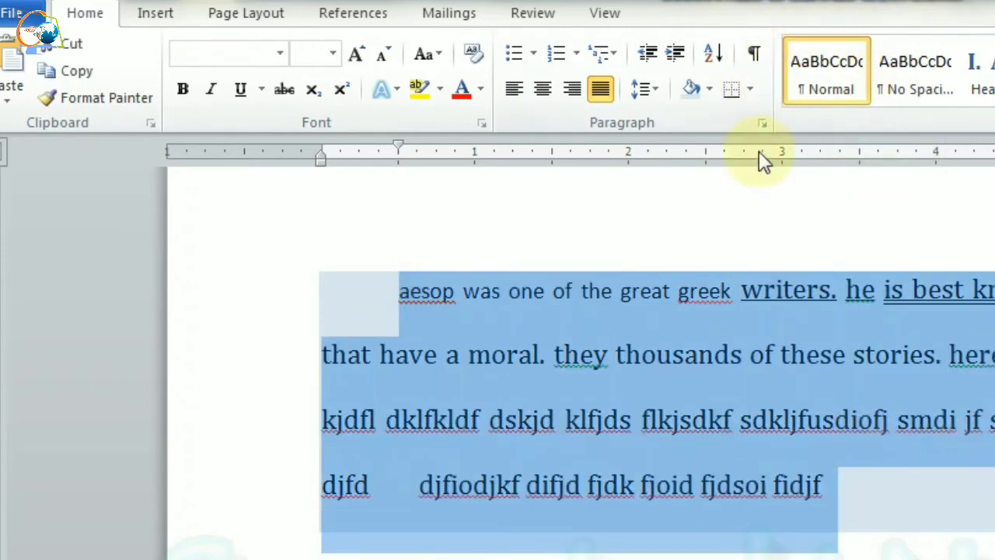
click(751, 89)
click(778, 259)
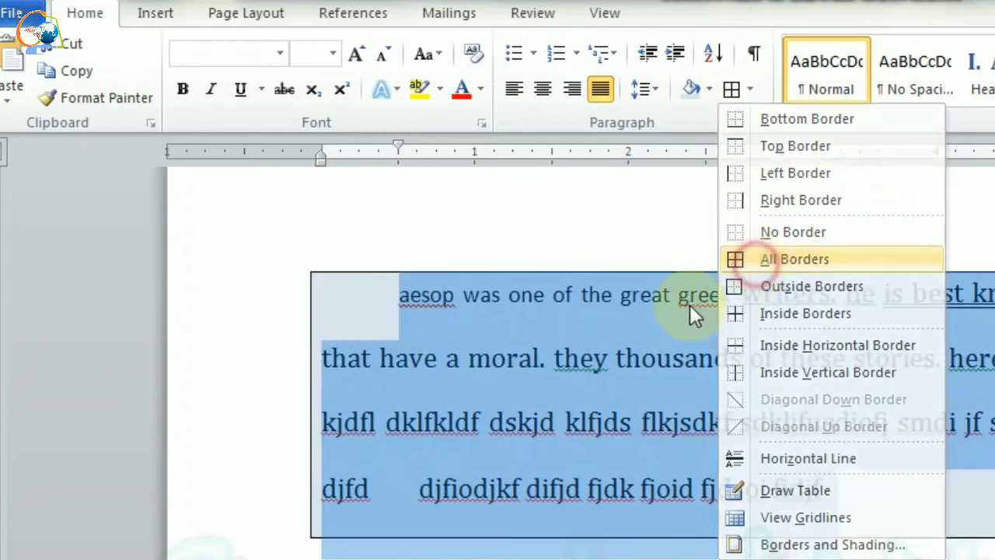
click(518, 428)
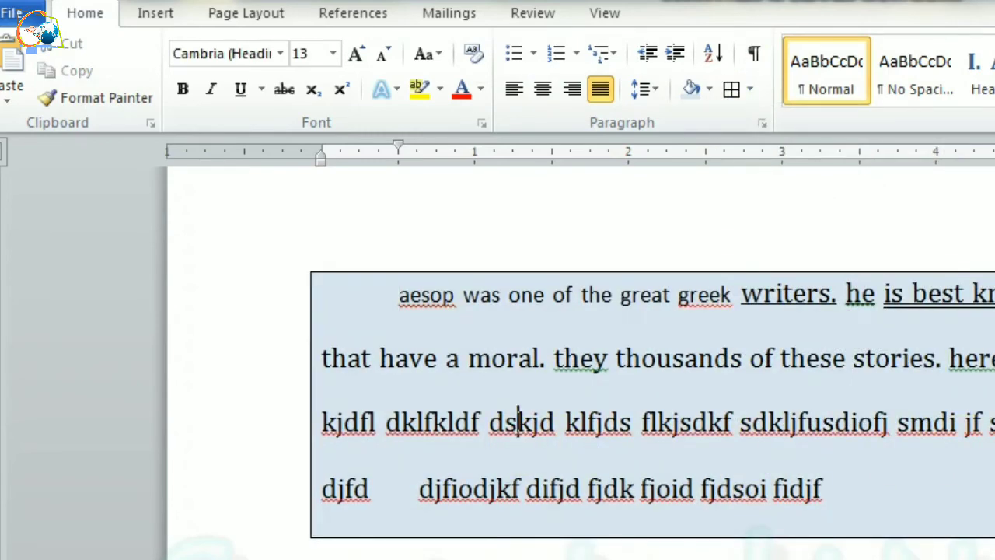
Step: Add unbulleted blank lines directly below the ® paragraph that ends with "should one"
scroll(789, 325, down, 2)
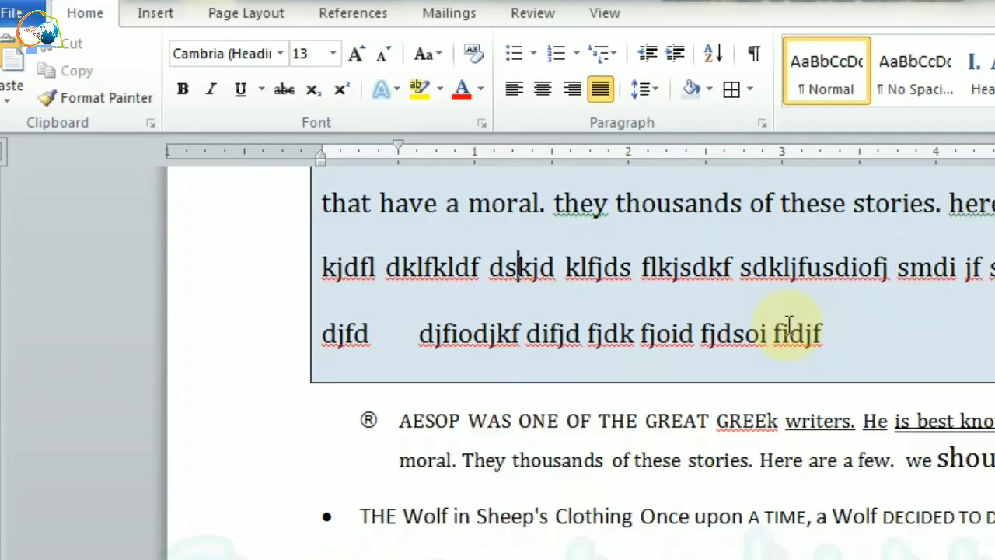
scroll(781, 331, down, 4)
scroll(733, 382, up, 7)
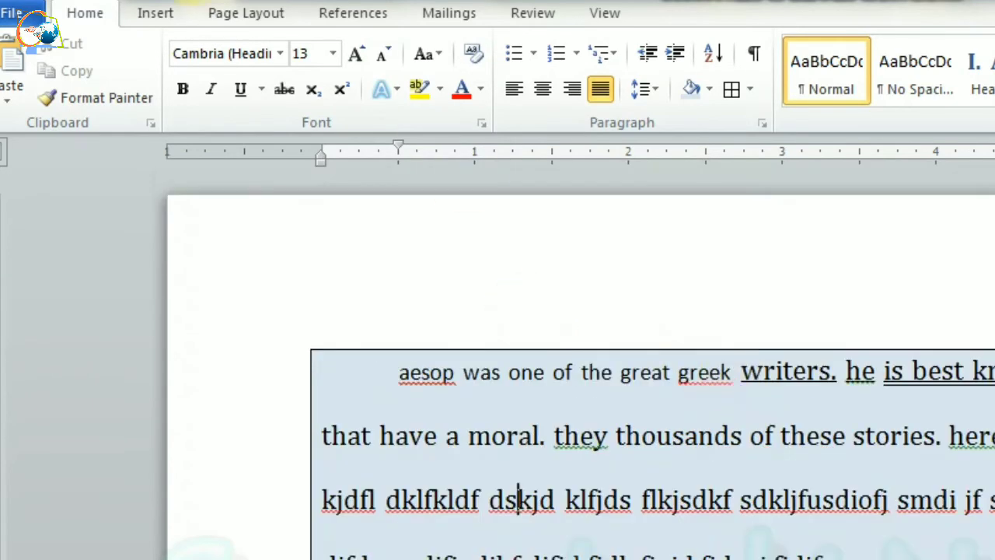
scroll(894, 405, down, 4)
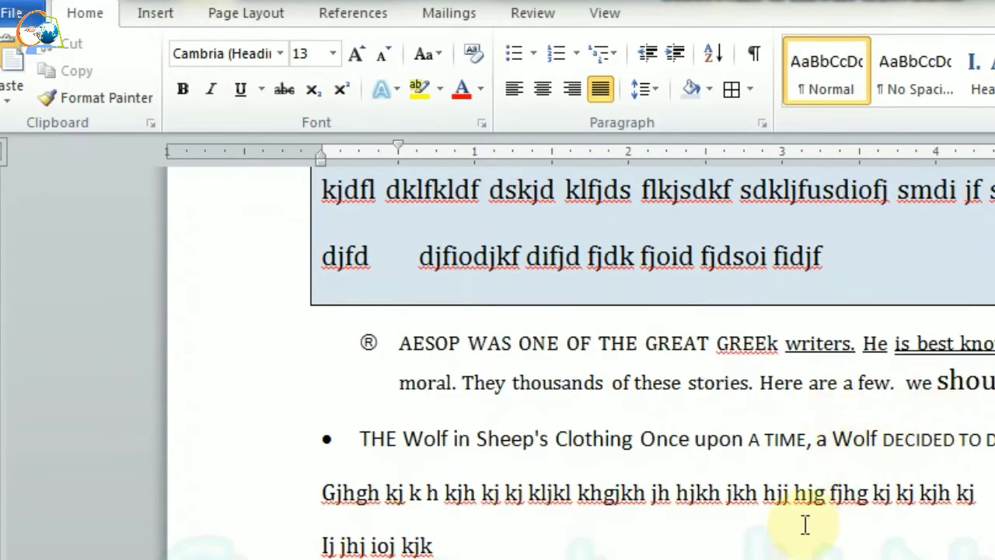
click(994, 382)
key(Return)
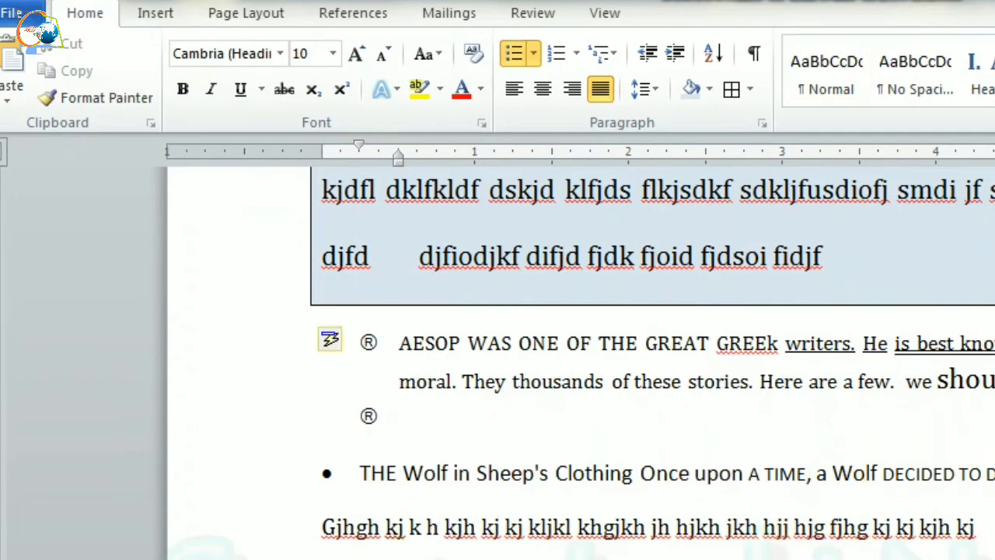
key(Return)
key(Return)
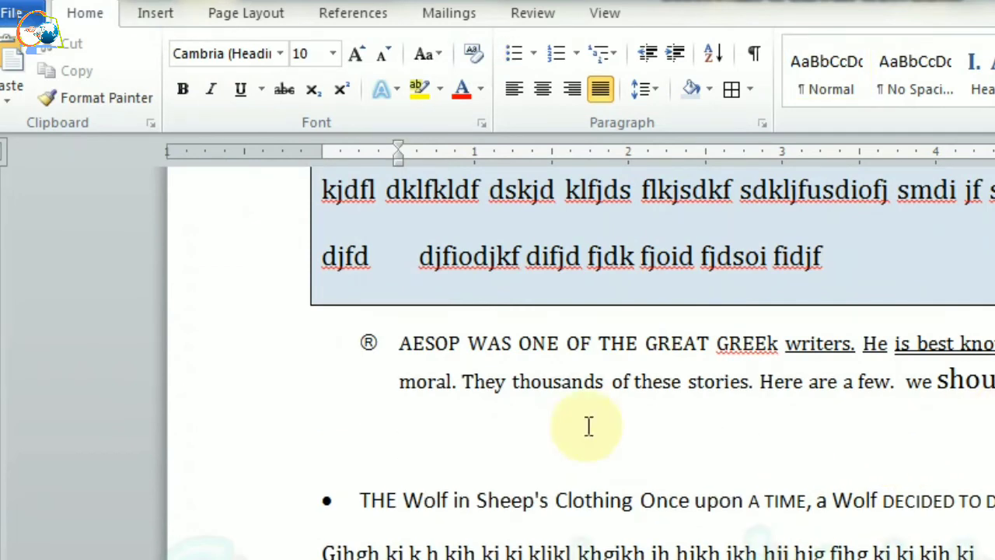
Step: Insert a 4x3 table on the blank line below the ® paragraph
click(149, 22)
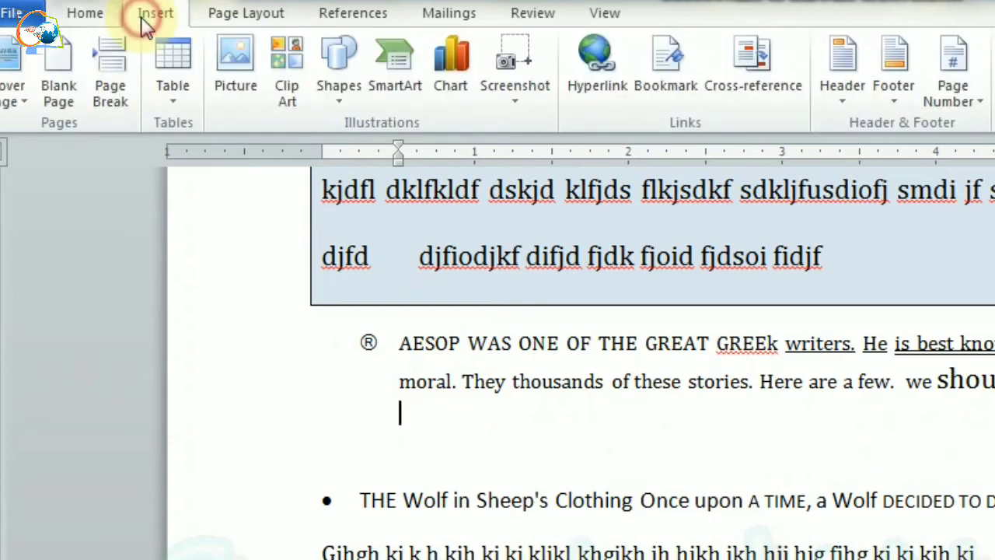
click(188, 49)
click(230, 194)
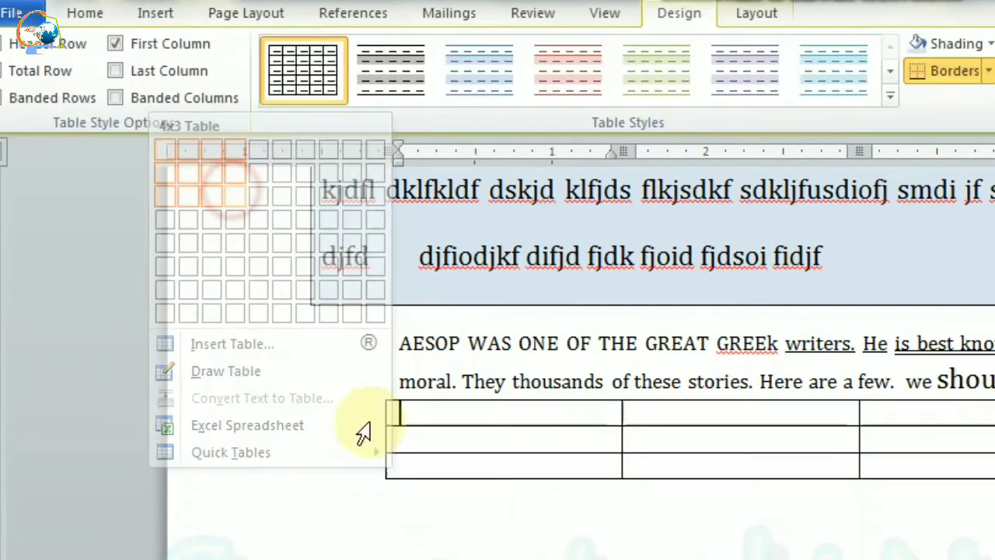
click(692, 529)
Step: Select the entire table and remove all of its borders with No Border
drag(471, 413, 992, 466)
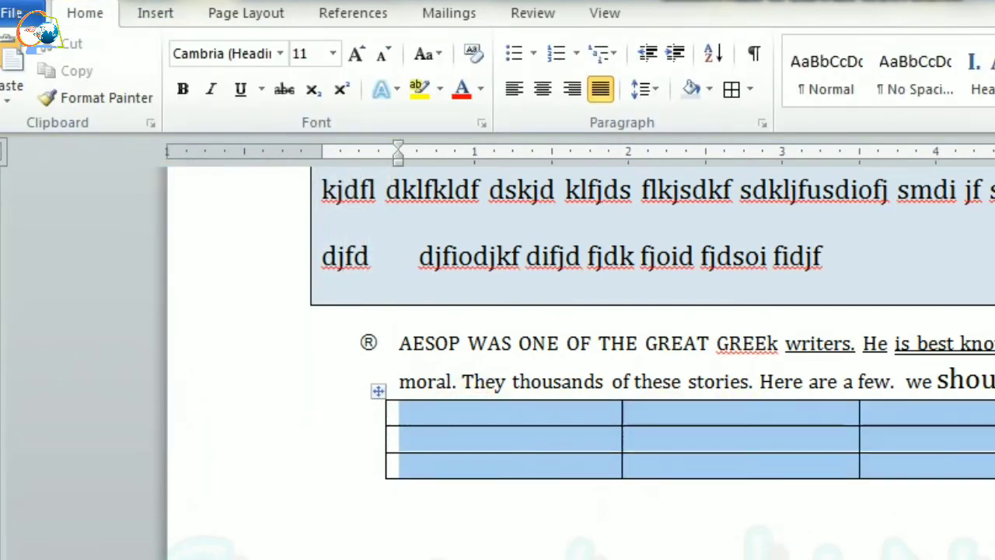
click(85, 13)
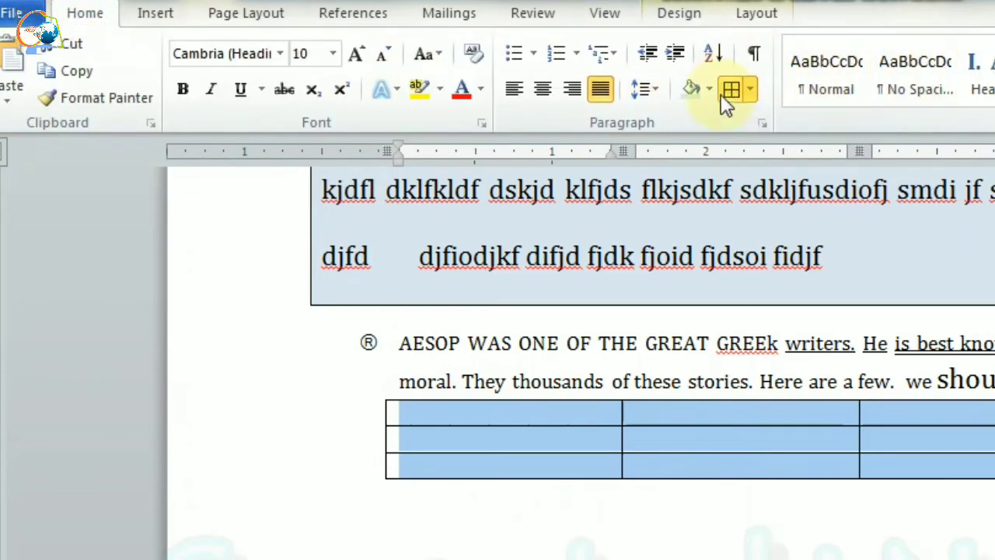
click(750, 90)
click(764, 233)
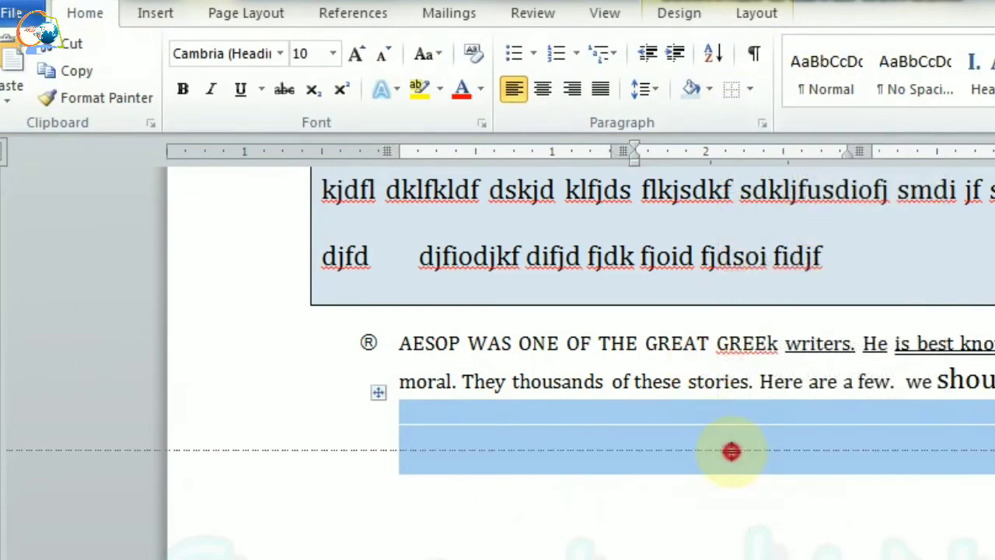
Step: Give the first cell of the table's bottom row a top border, and apply All Borders to that cell
click(475, 457)
drag(401, 426, 857, 437)
click(751, 89)
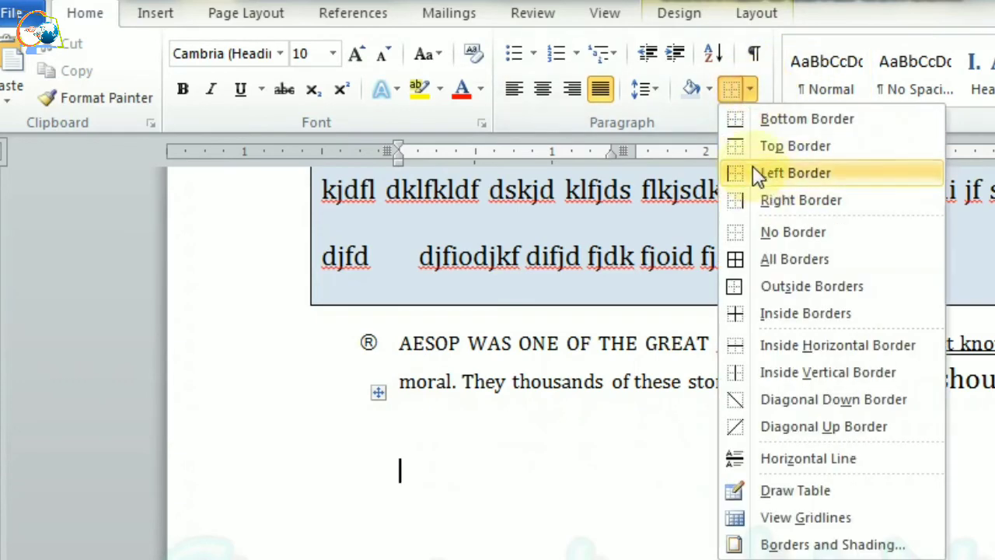
click(751, 147)
click(751, 87)
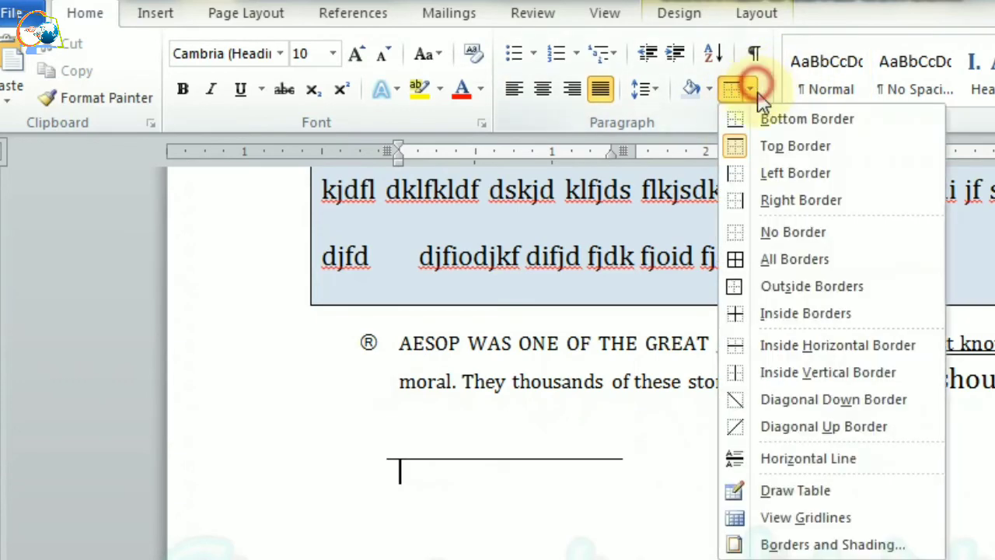
click(766, 258)
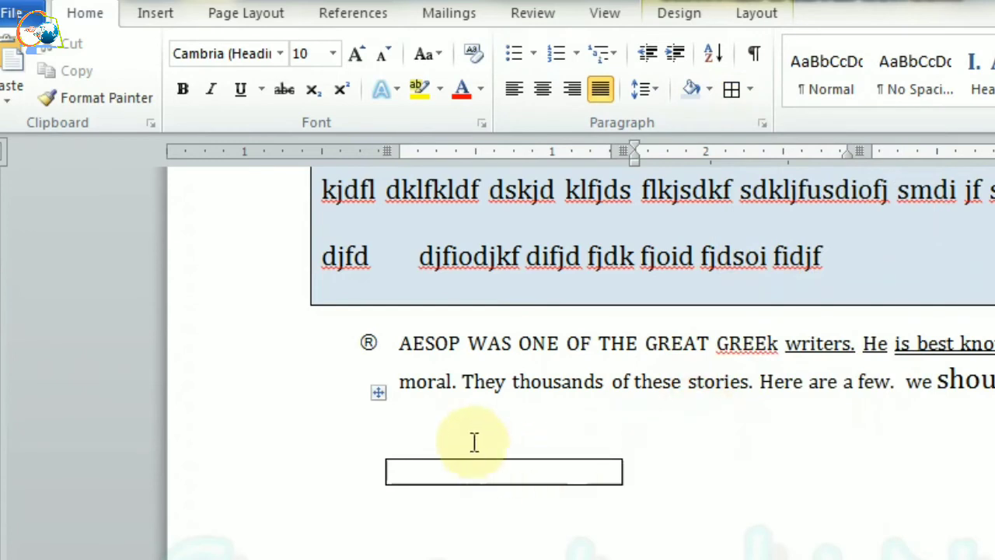
Step: Apply All Borders to the table's lower two rows, and do the same for its top row
drag(472, 442, 991, 459)
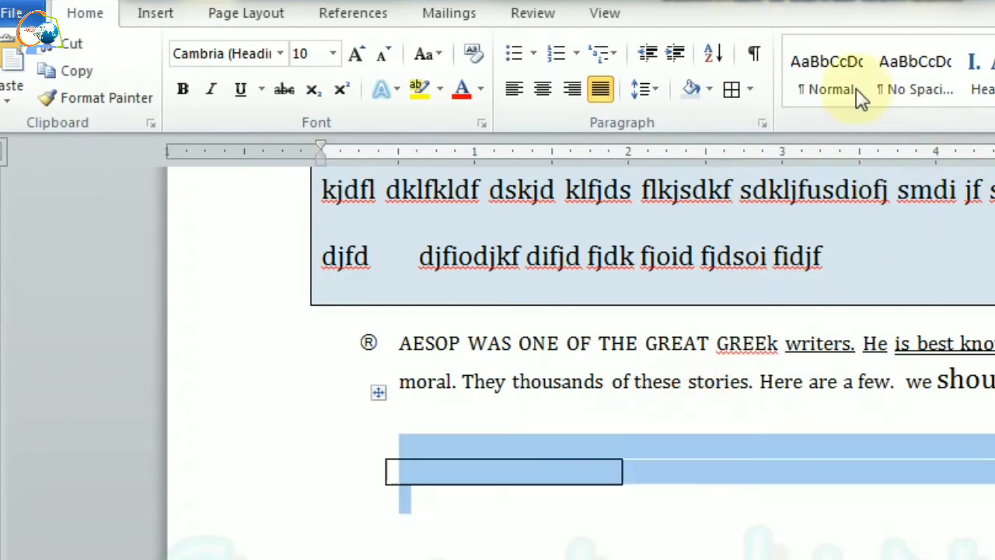
click(735, 90)
click(807, 454)
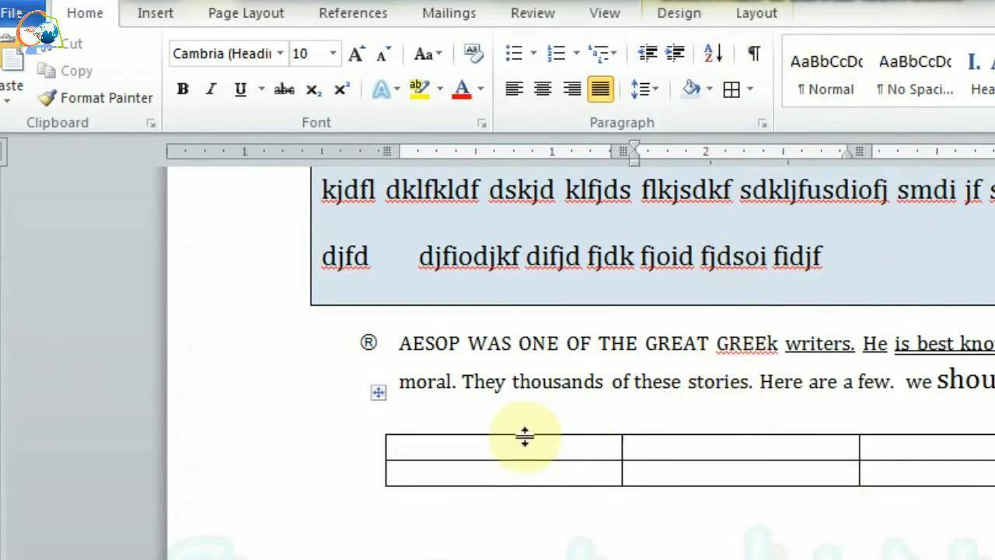
drag(438, 422, 991, 435)
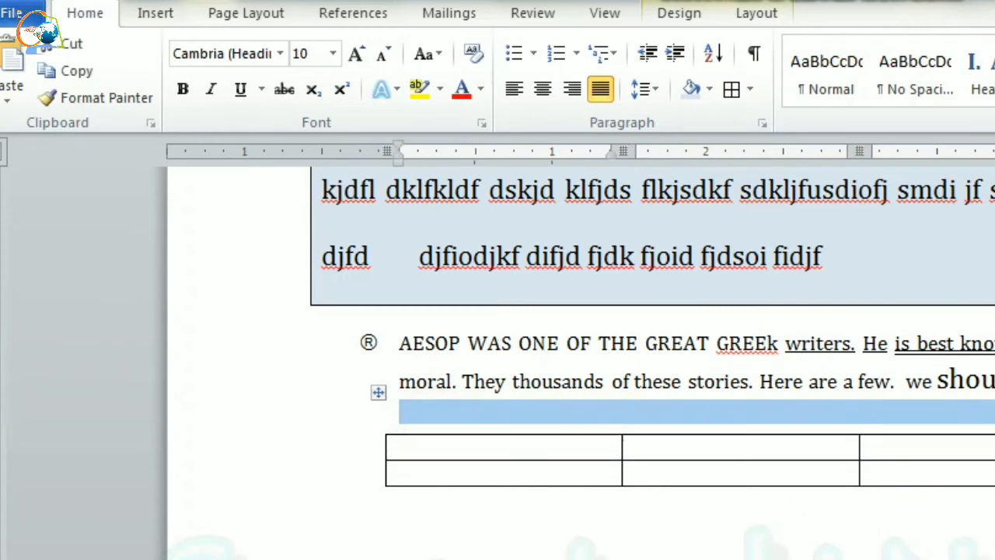
click(731, 88)
click(696, 423)
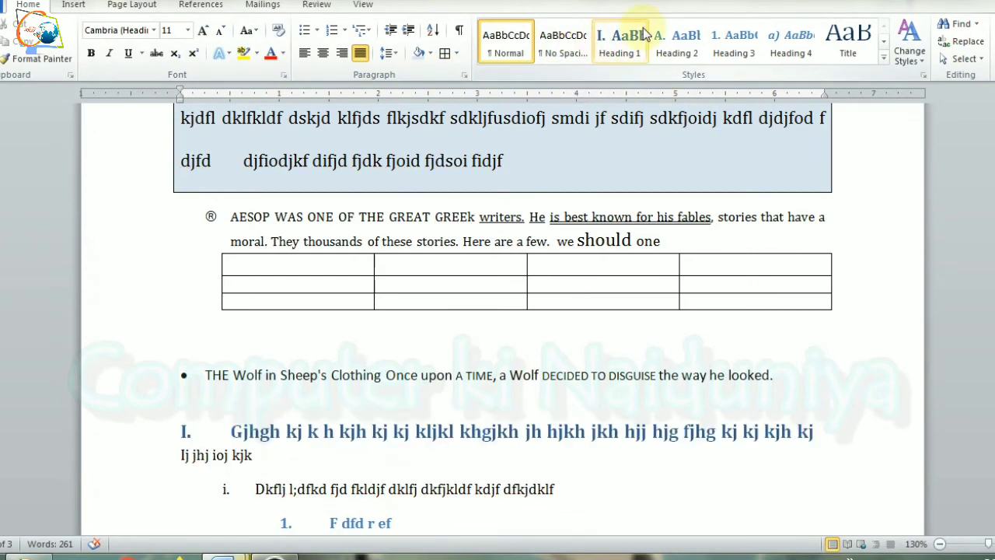
Step: Select the two plain lines beginning "Gjhgh kj" and "Ij jhj", and view the full Quick Styles gallery without applying a style
click(280, 376)
click(187, 376)
drag(175, 405, 476, 478)
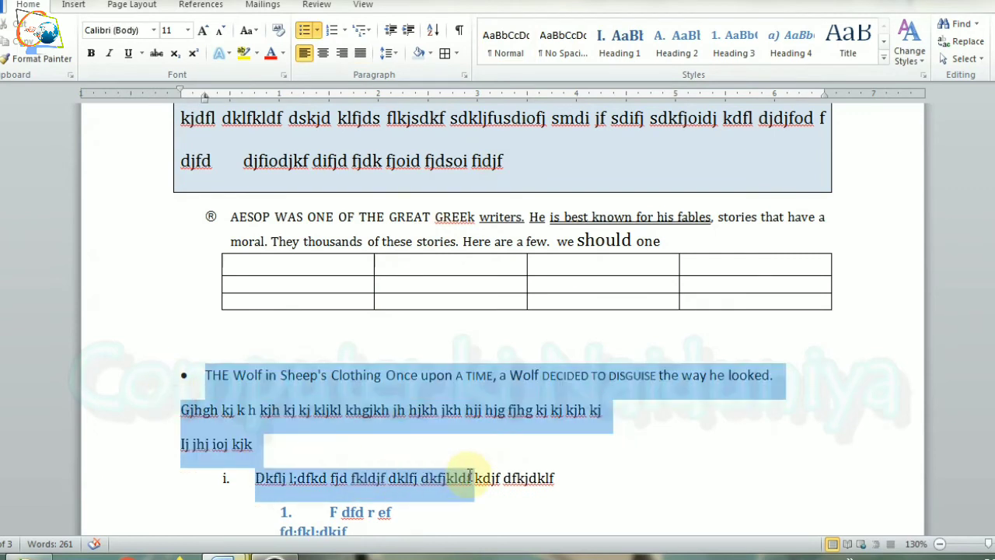
click(257, 444)
drag(158, 423, 261, 455)
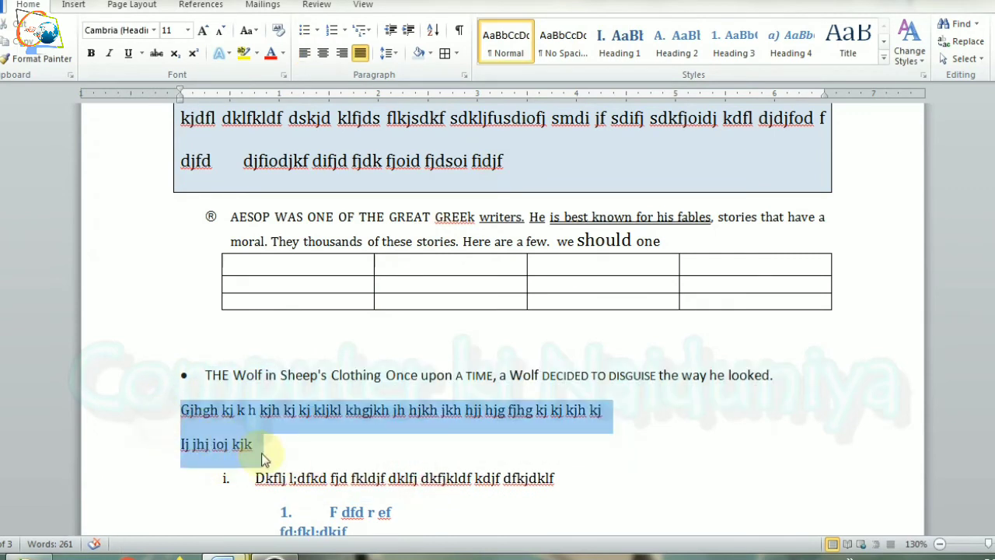
click(883, 59)
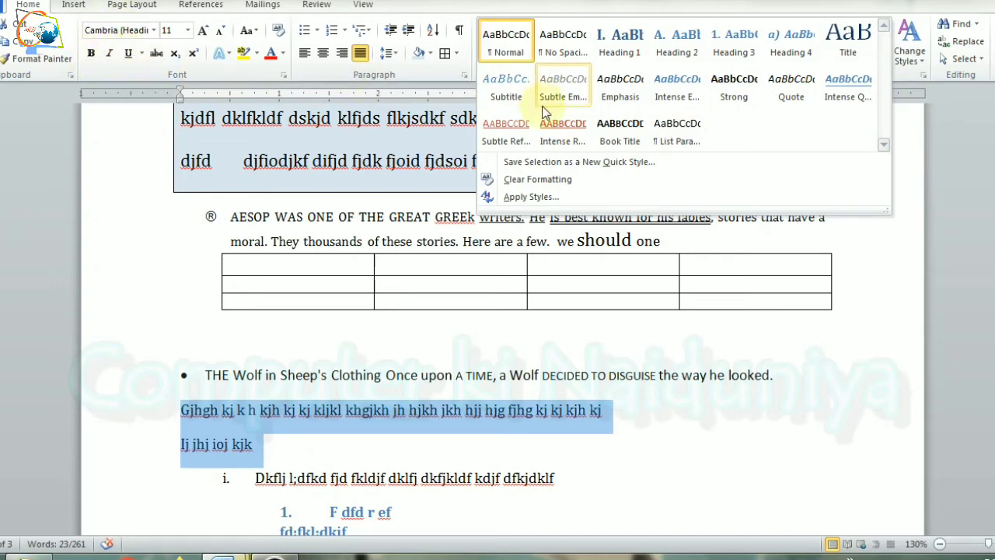
click(930, 186)
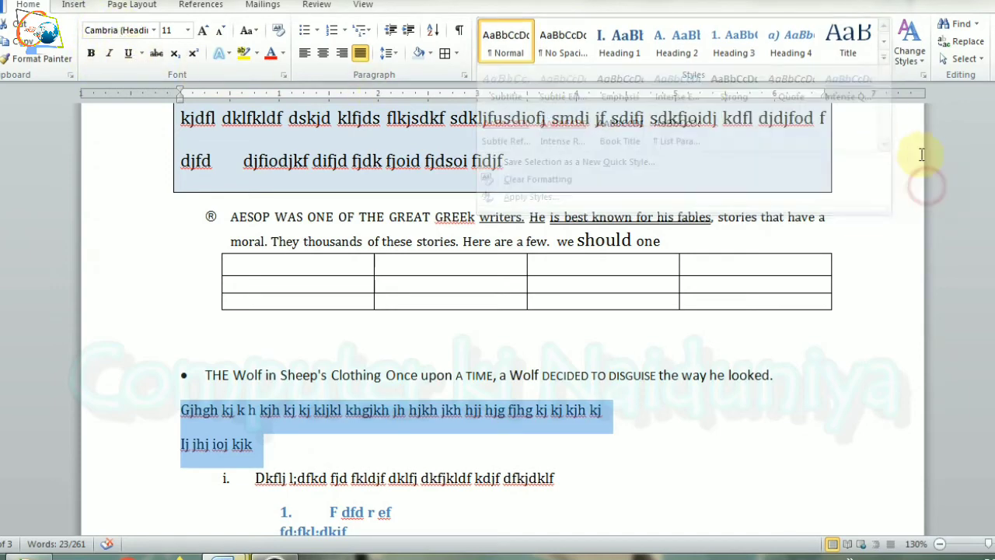
Step: View the built-in theme fonts offered by Change Styles and the available Select commands without applying any
click(909, 45)
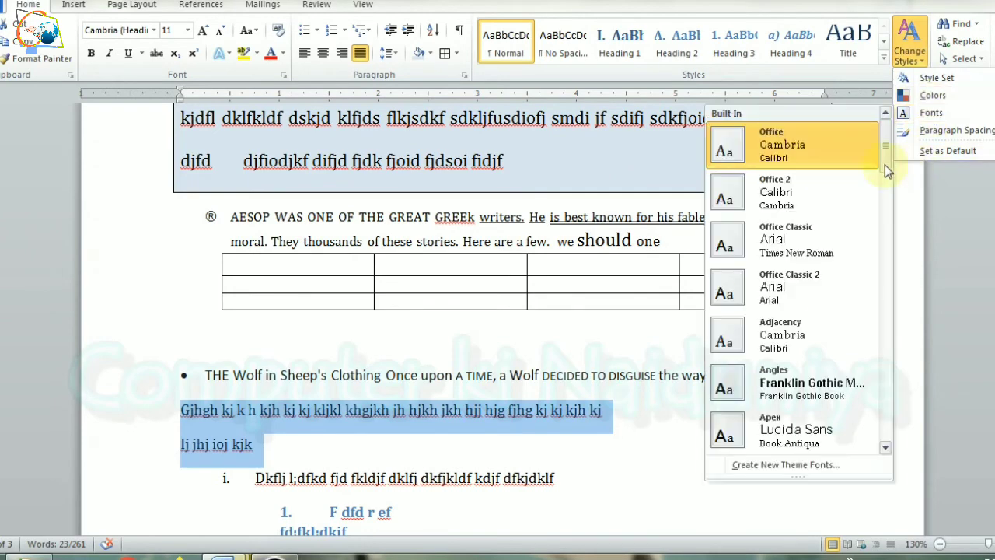
click(944, 231)
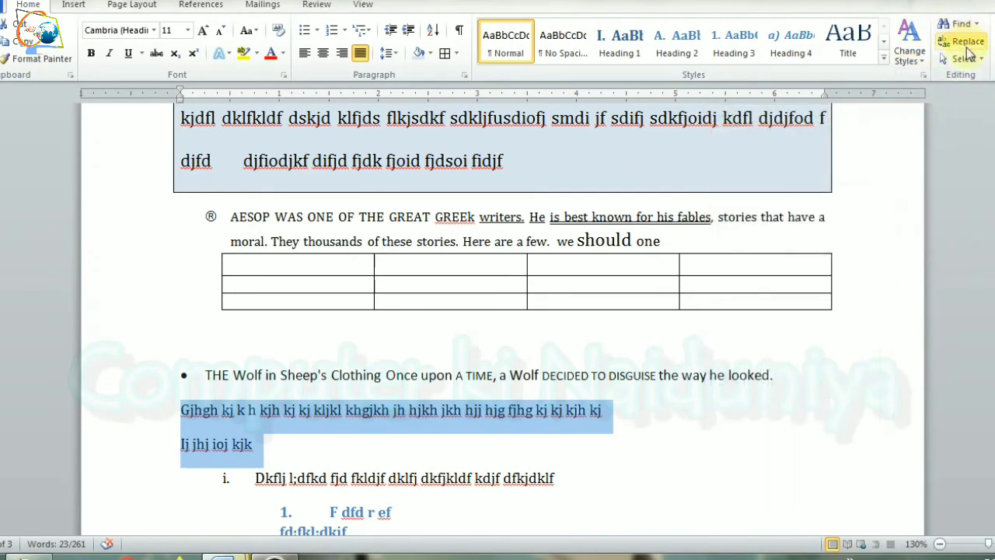
click(963, 59)
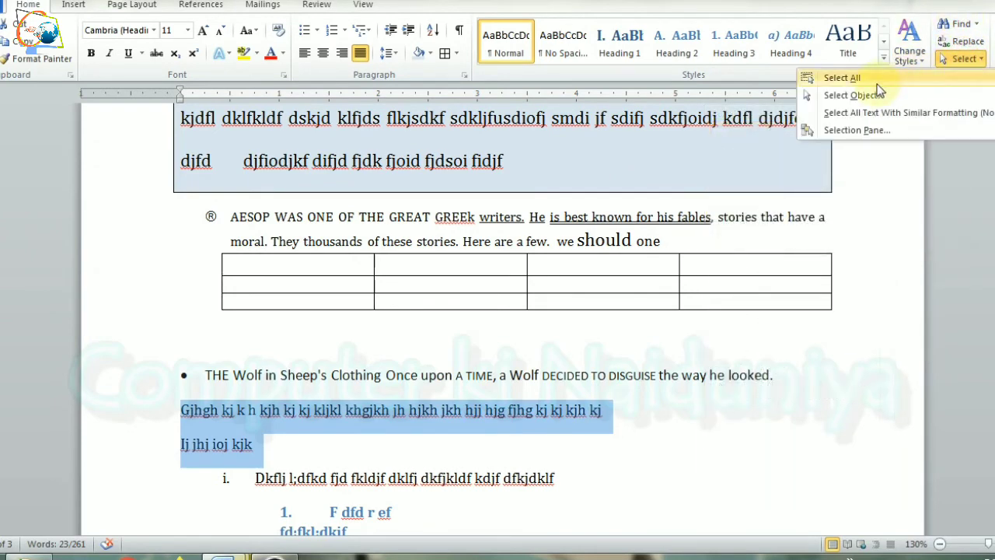
click(496, 228)
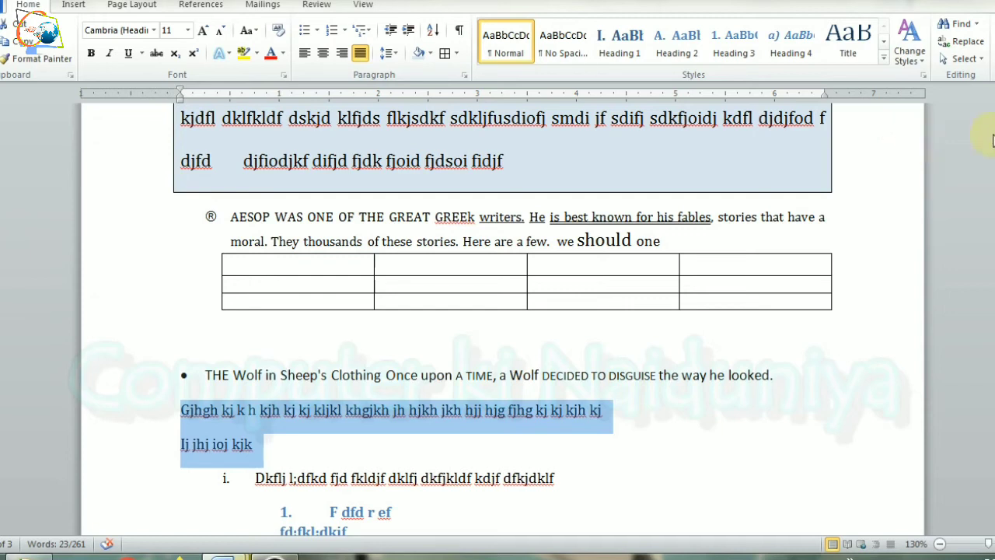
Step: Select all of the document's content and clear the selection again
click(964, 66)
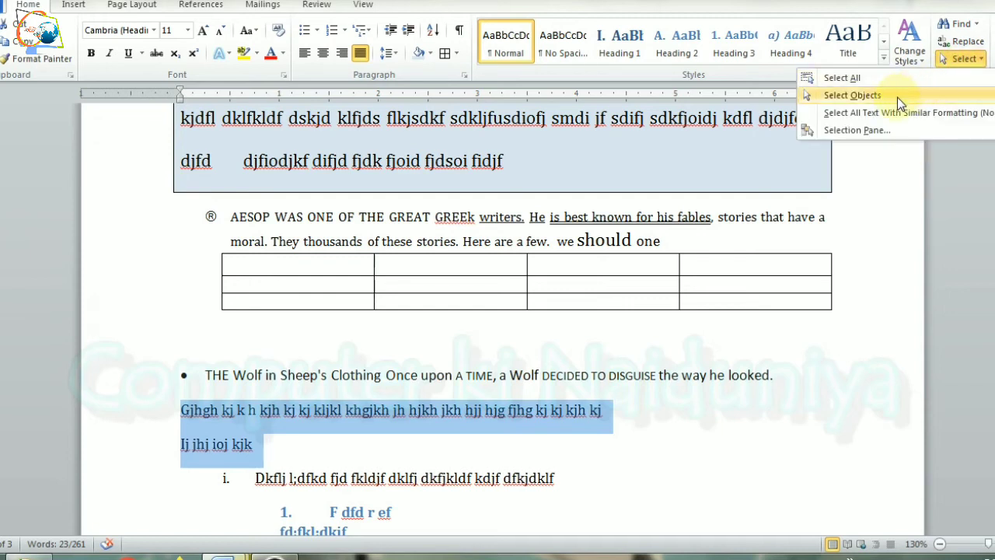
click(843, 78)
click(972, 61)
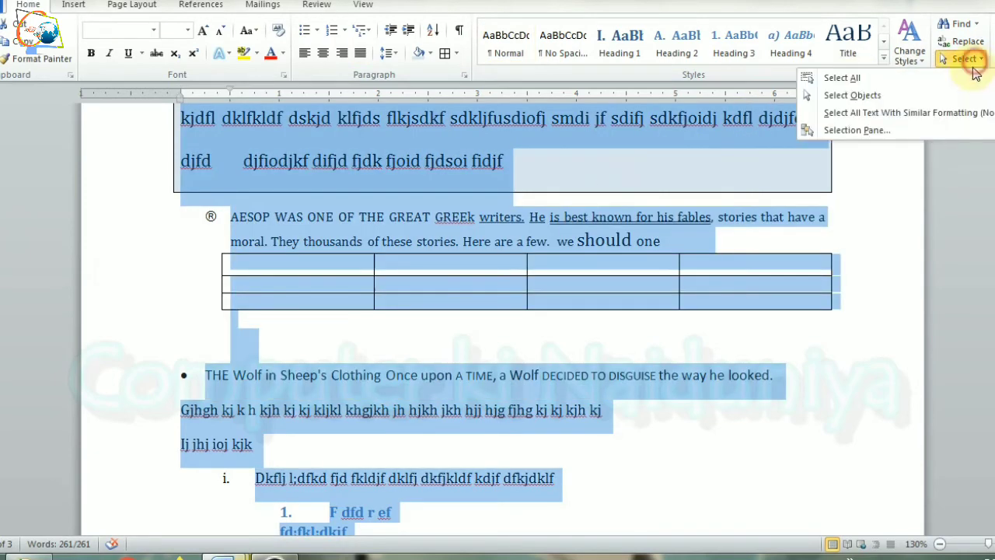
click(905, 171)
click(903, 169)
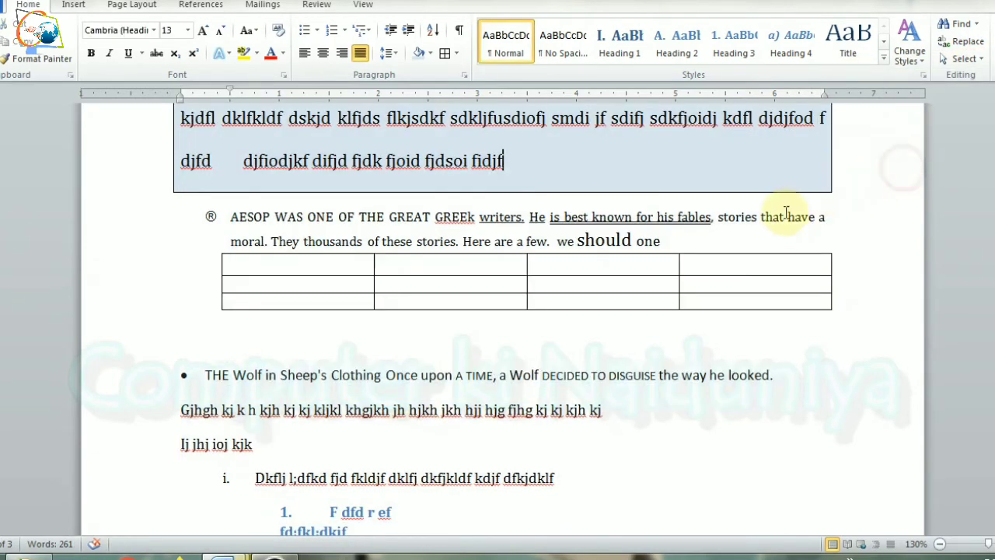
key(ctrl+a)
click(879, 187)
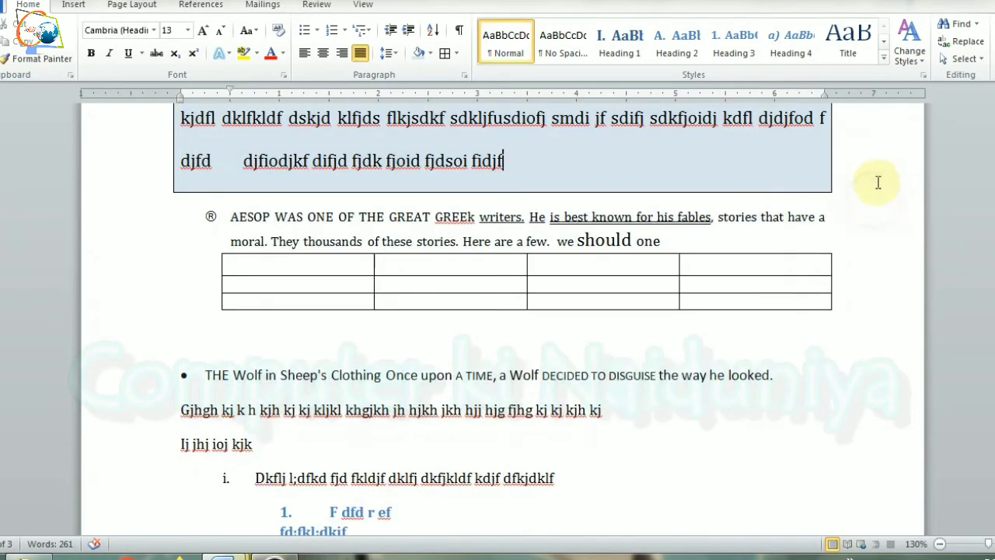
Step: View the empty Find and Replace dialog and the Navigation pane's document search, closing each one
click(971, 41)
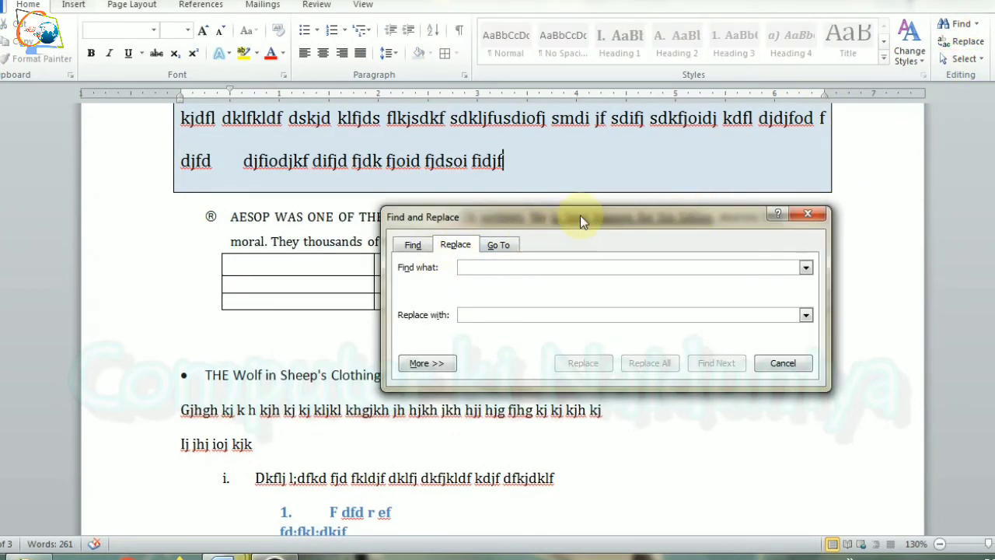
click(808, 213)
click(973, 26)
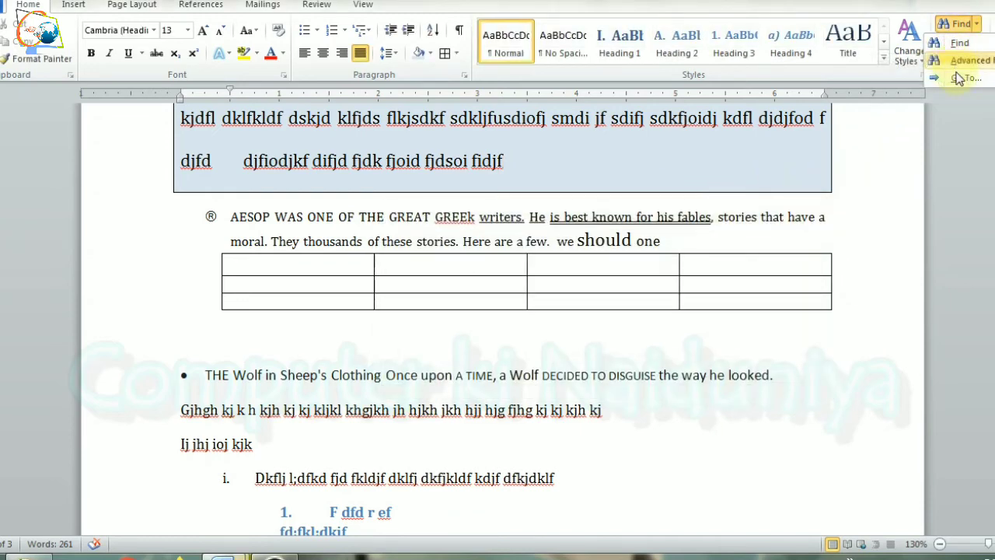
click(954, 44)
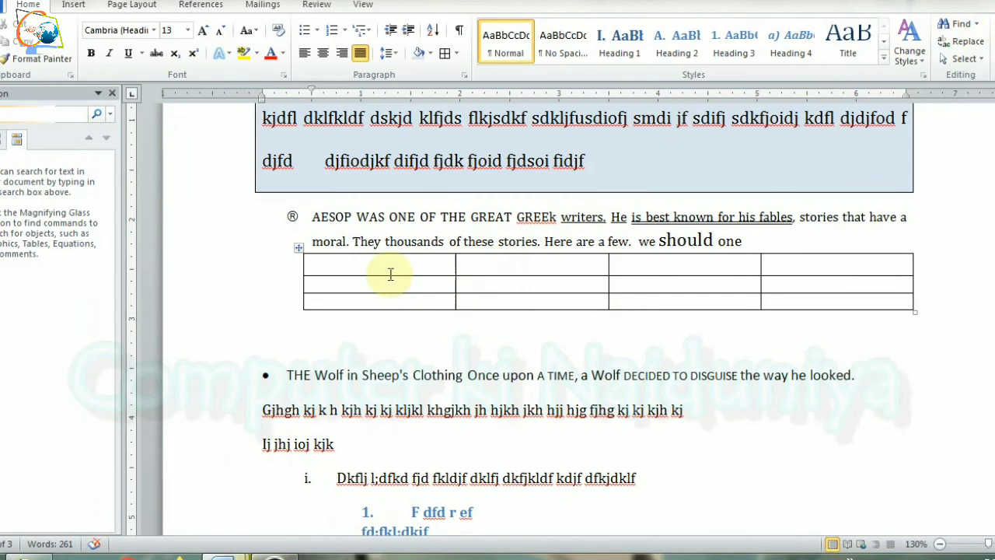
click(112, 92)
Step: Search the document for "aesop" with Find, stepping through each match until the search ends
click(981, 58)
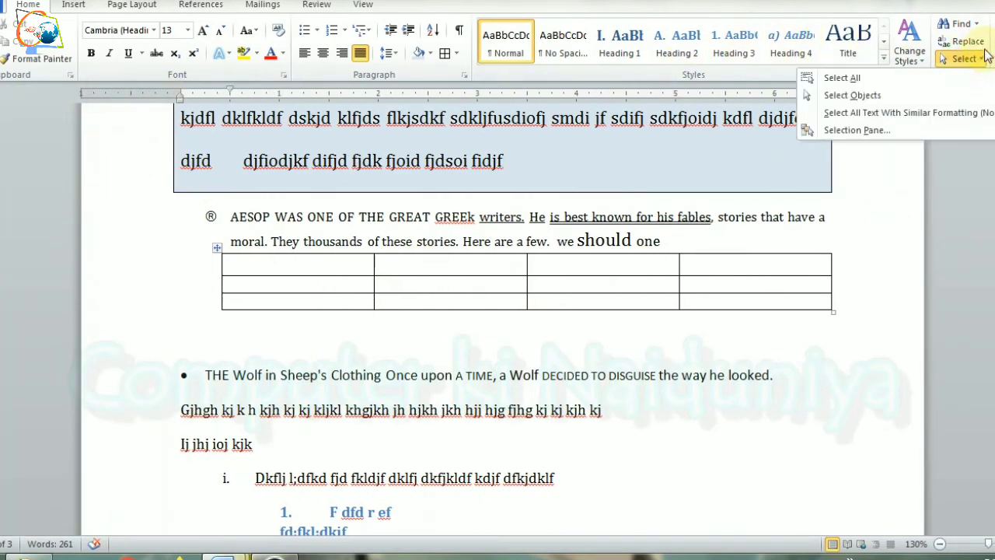
click(964, 42)
click(412, 245)
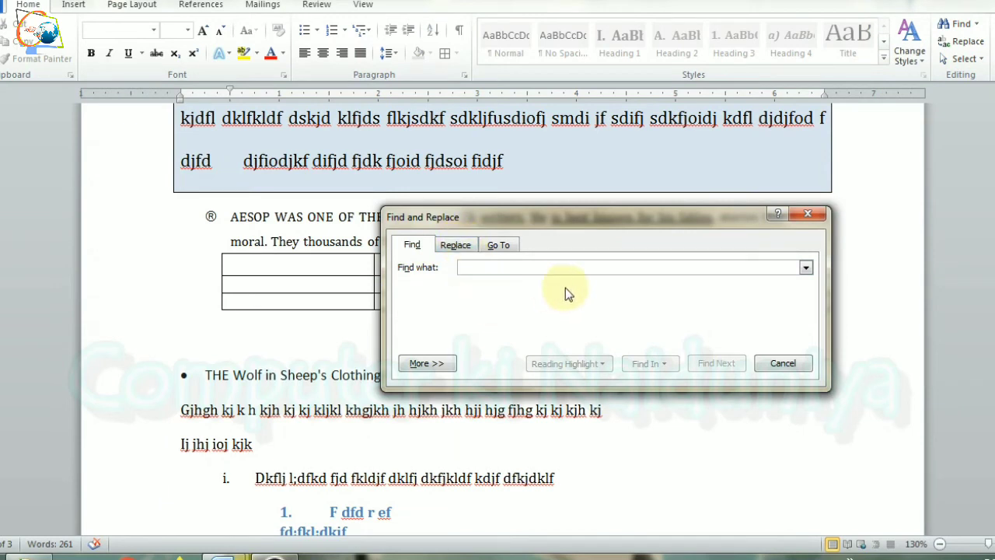
text(aE)
key(BackSpace)
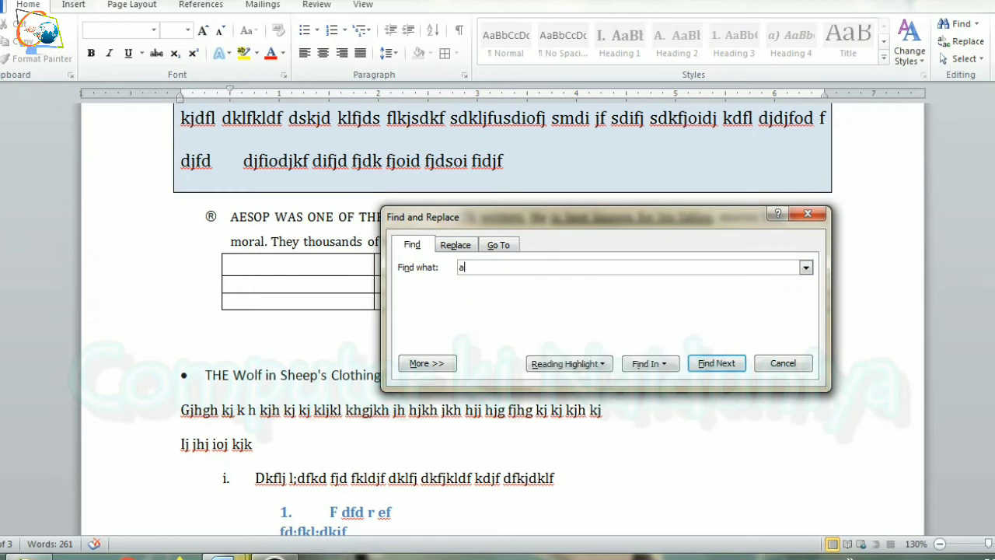
text(esop)
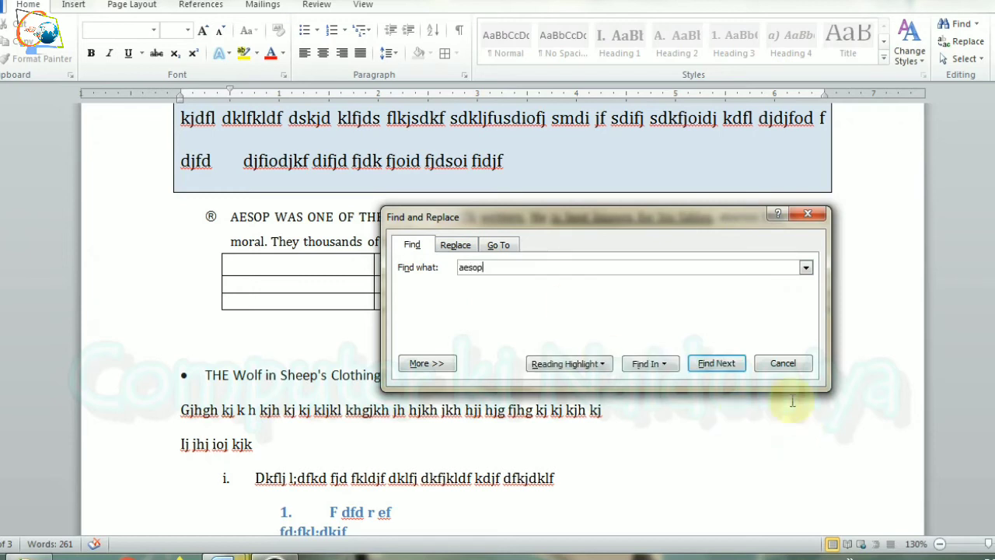
click(716, 363)
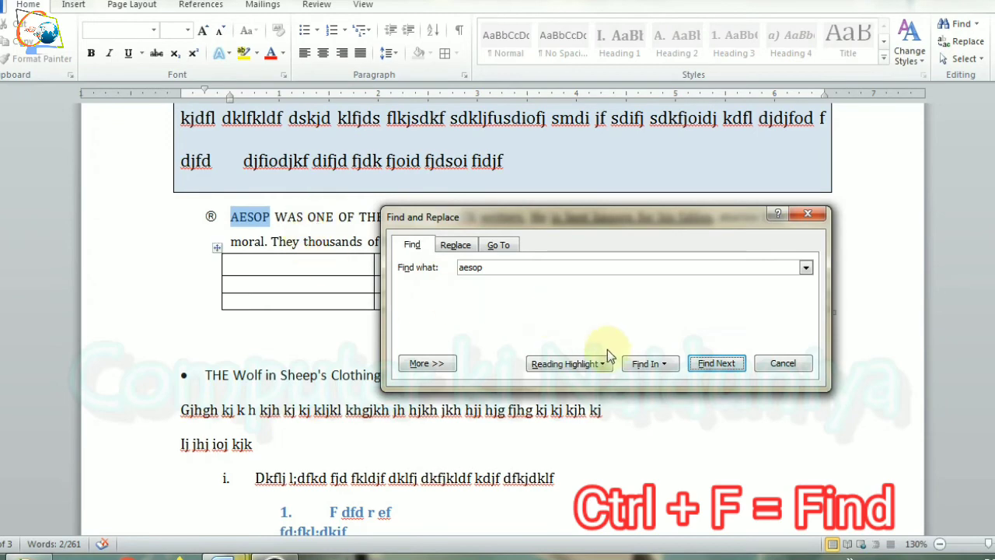
click(706, 362)
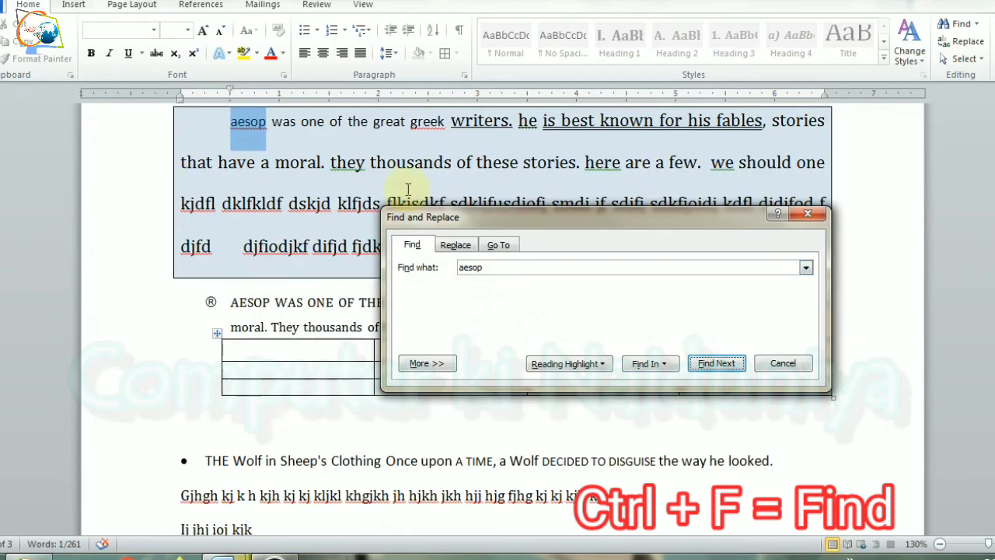
click(706, 367)
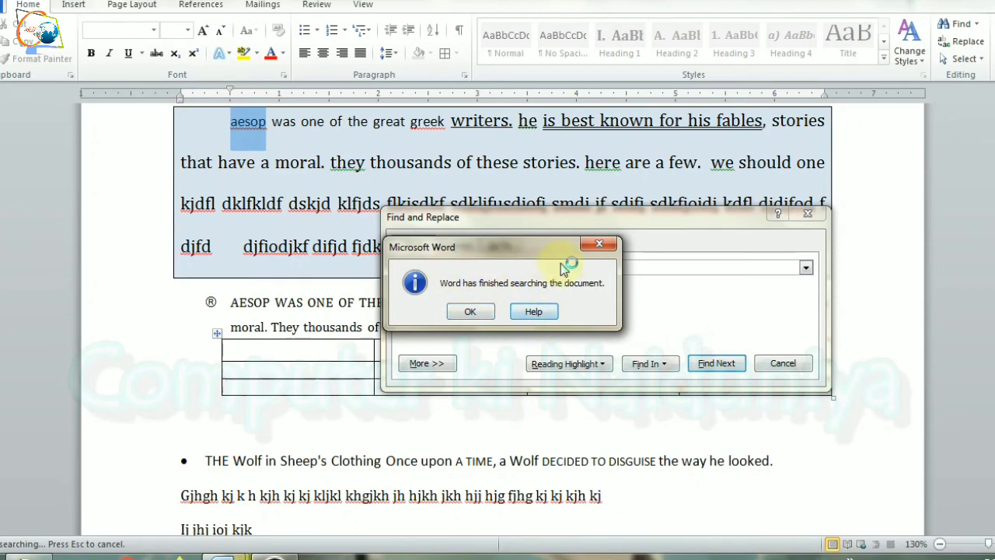
click(609, 243)
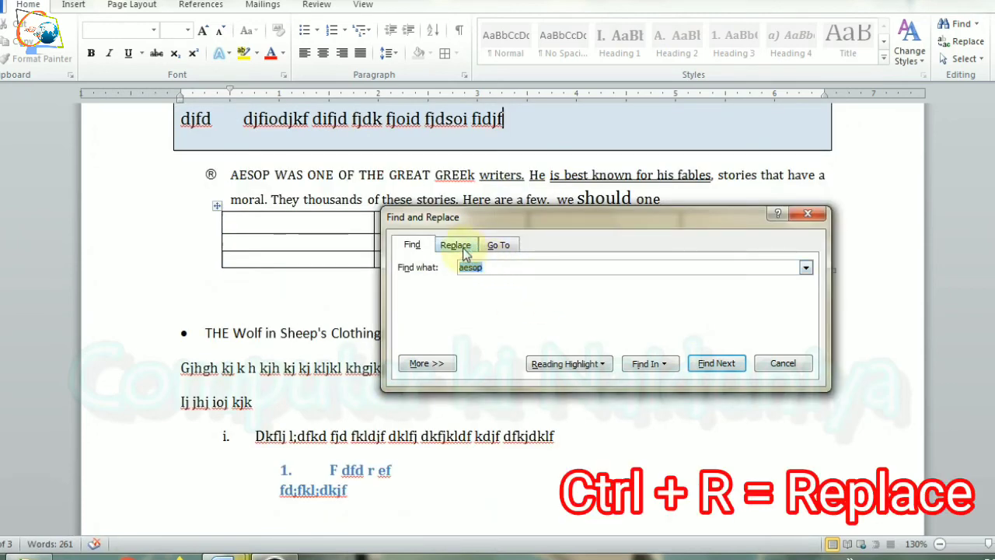
key(F1)
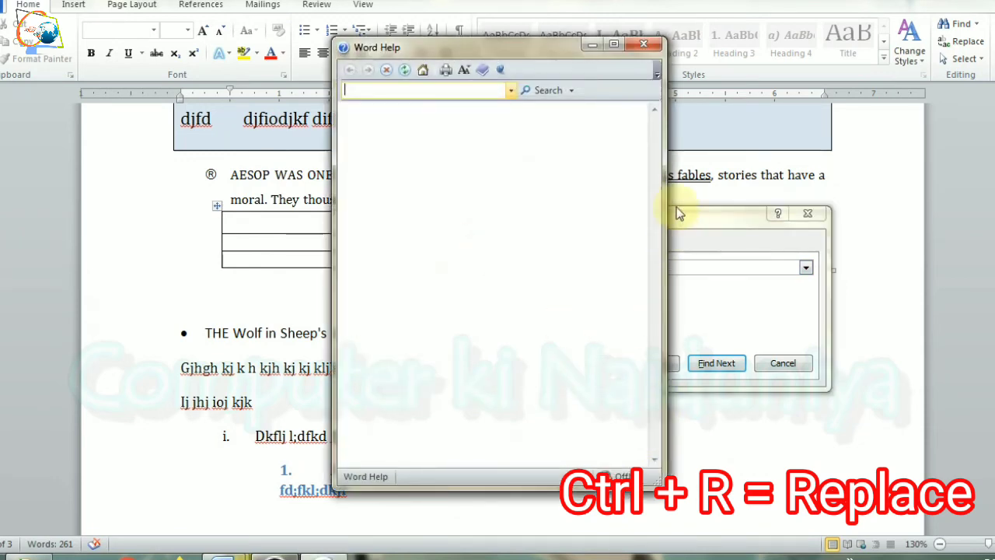
click(643, 43)
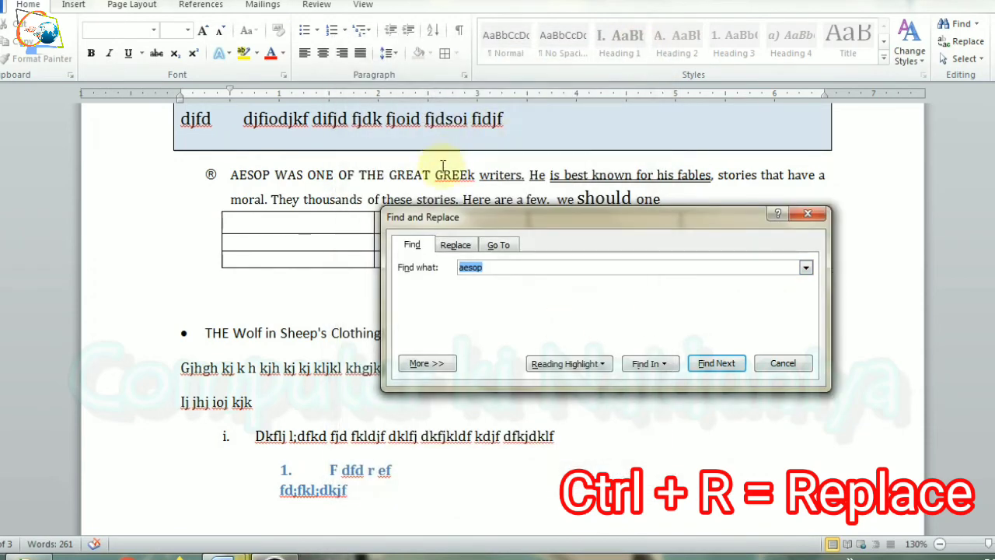
Step: Replace the word "aesop" at the start of the shaded paragraph with "jump", skipping the match in the paragraph above the table
click(449, 246)
click(506, 267)
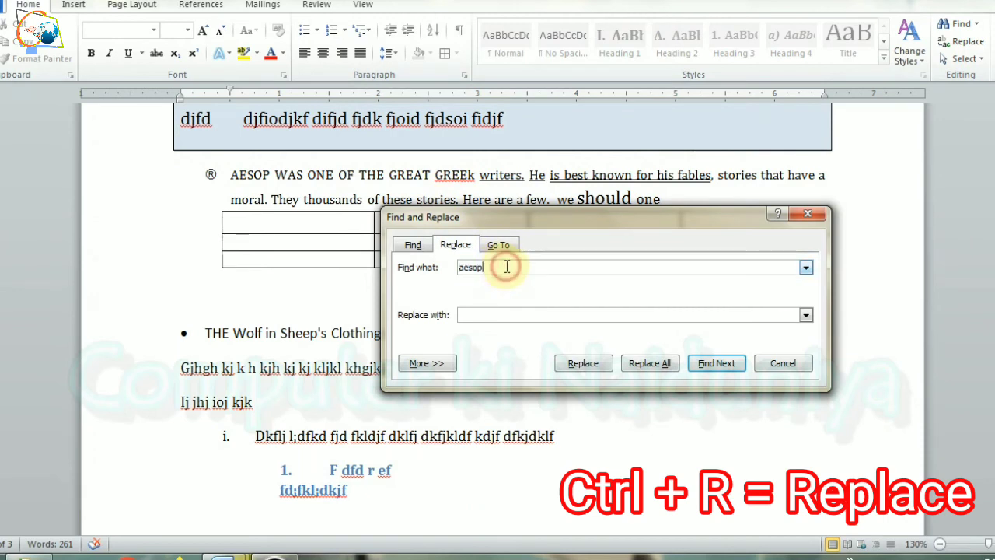
click(501, 313)
text(j)
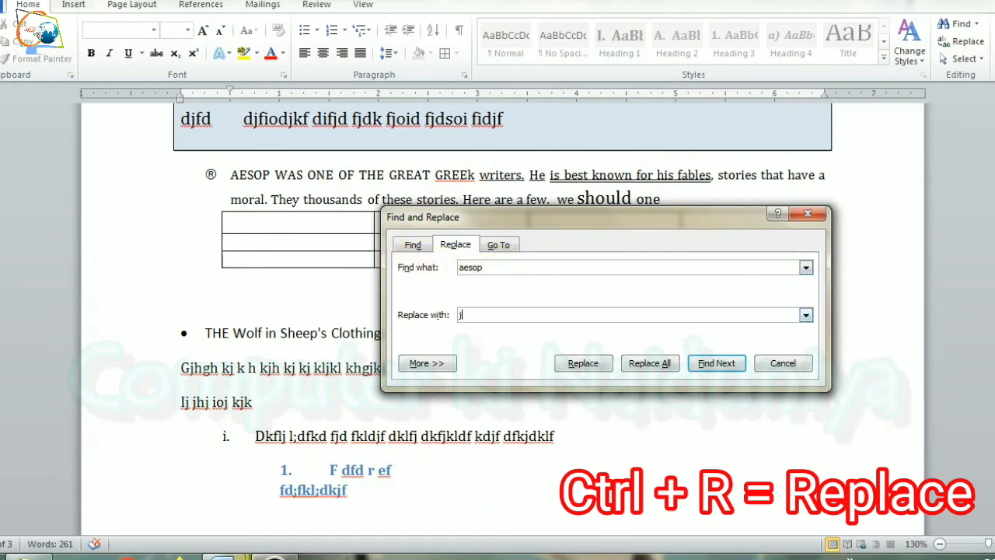
text(ump)
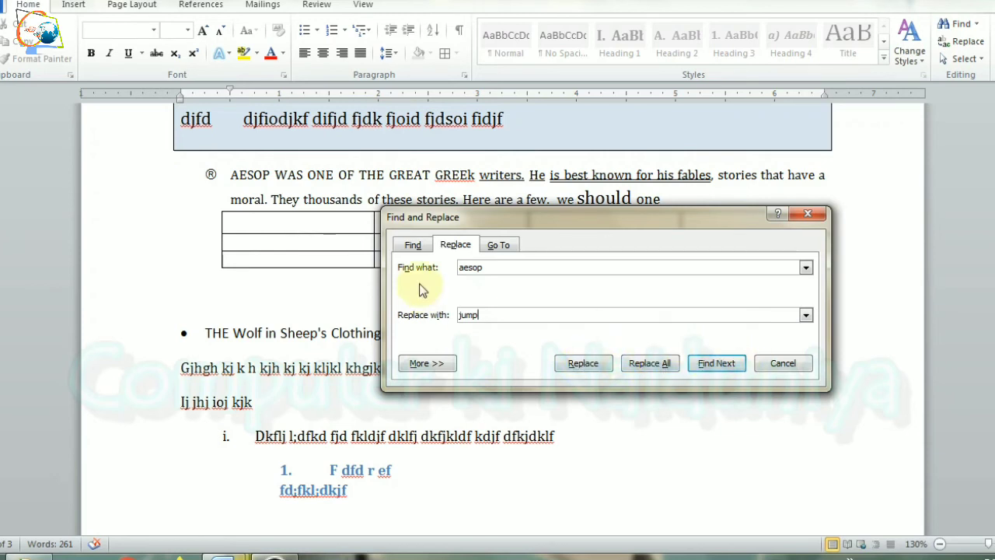
click(711, 362)
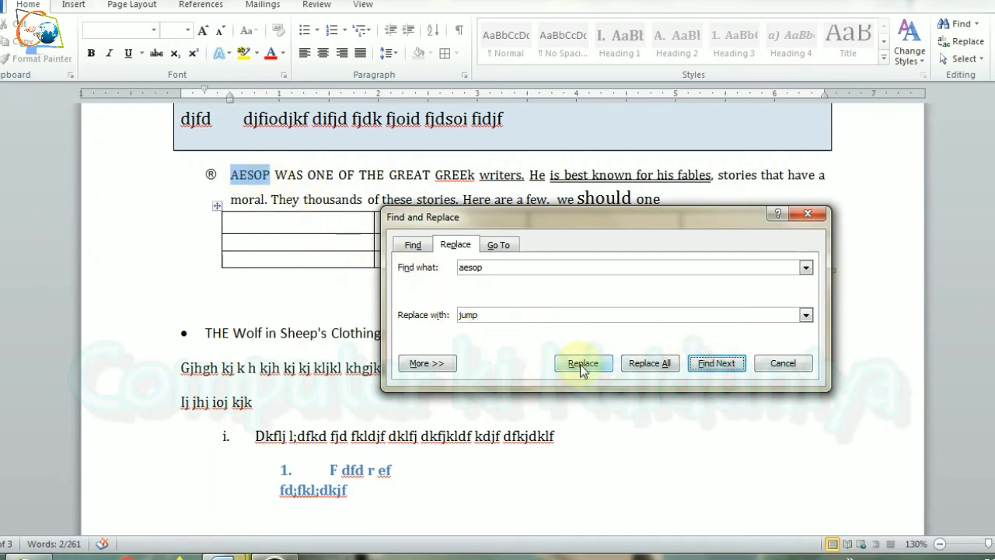
click(707, 365)
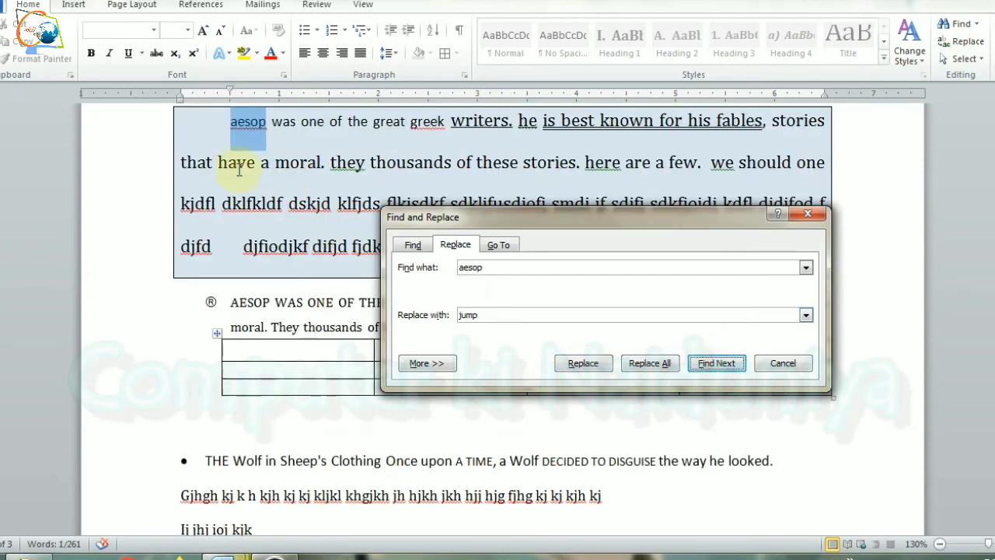
click(583, 363)
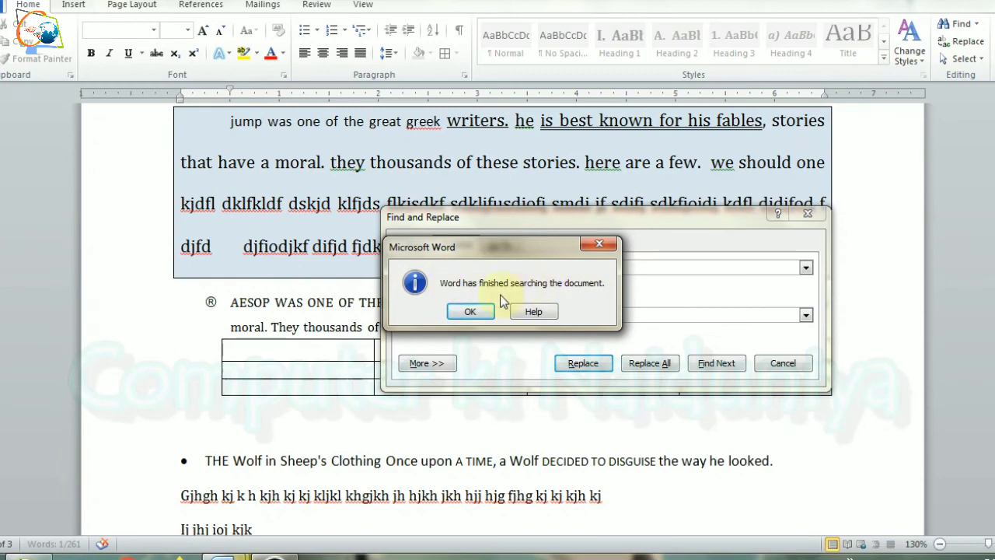
click(470, 310)
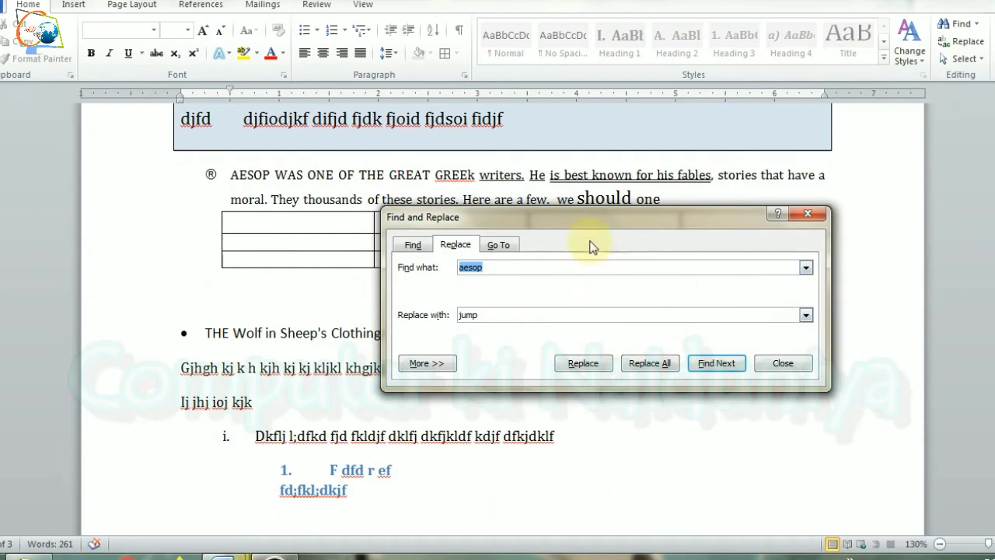
Step: Look through the Go To target types, including Section, Line, Bookmark and Footnote, and go to page 3
click(498, 246)
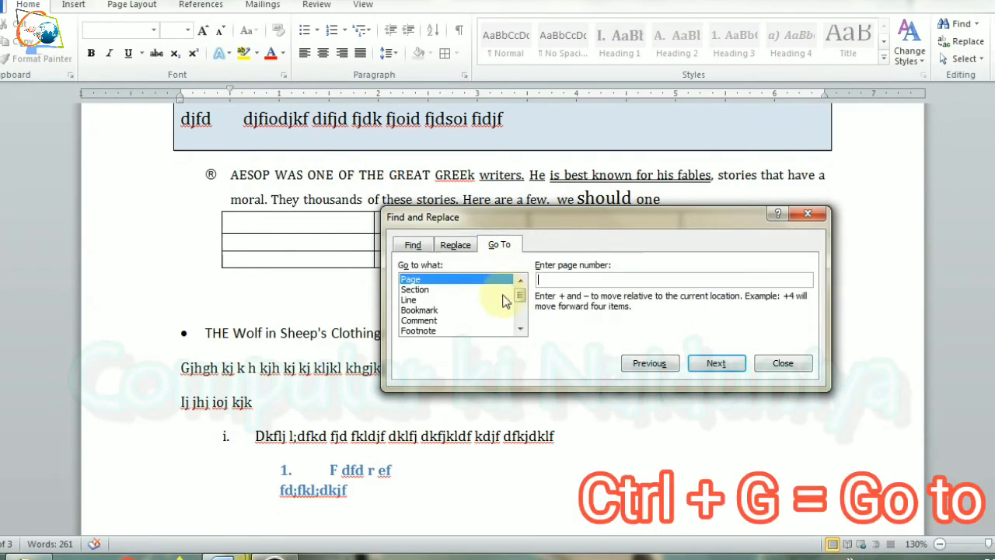
click(423, 289)
click(426, 299)
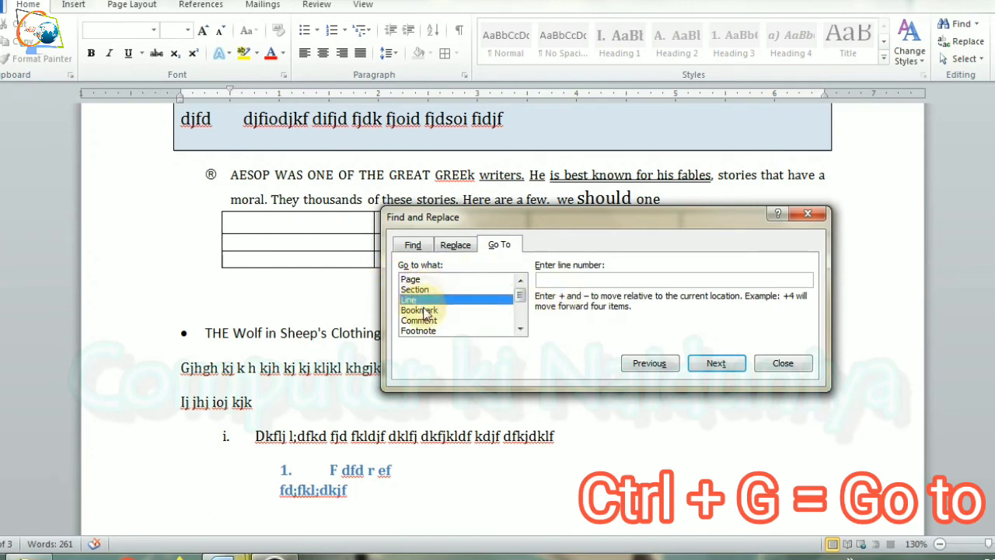
click(439, 310)
click(444, 330)
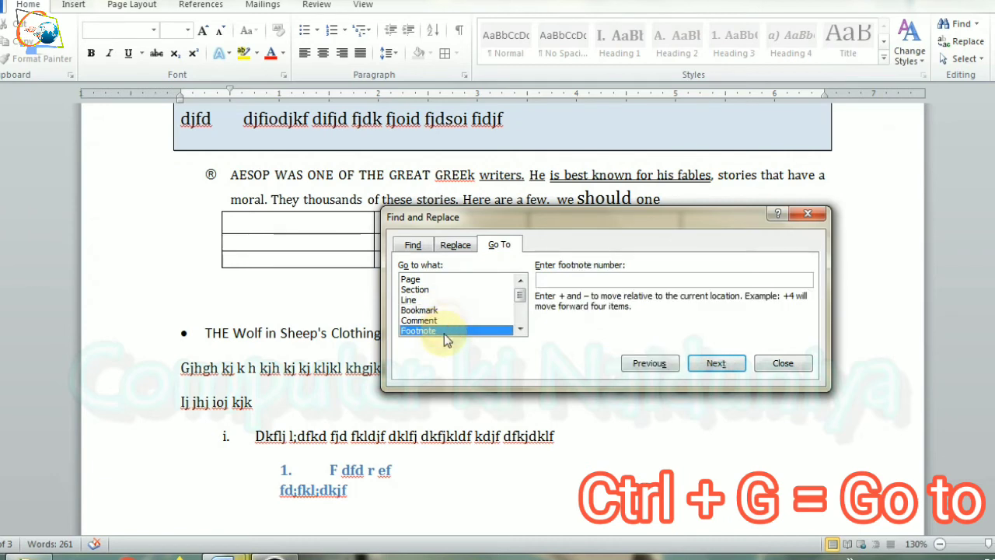
scroll(450, 318, down, 2)
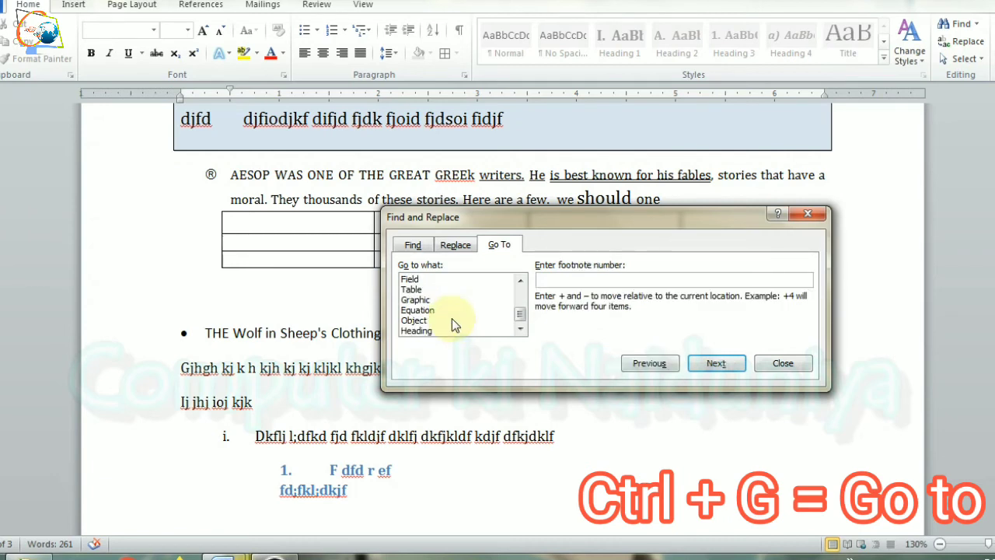
scroll(451, 318, up, 2)
click(424, 280)
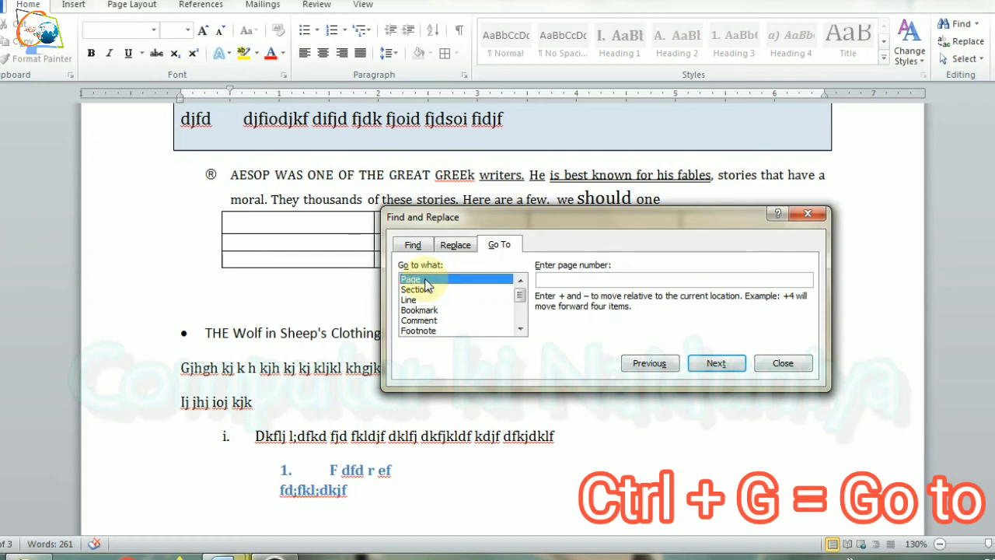
click(583, 280)
text(3)
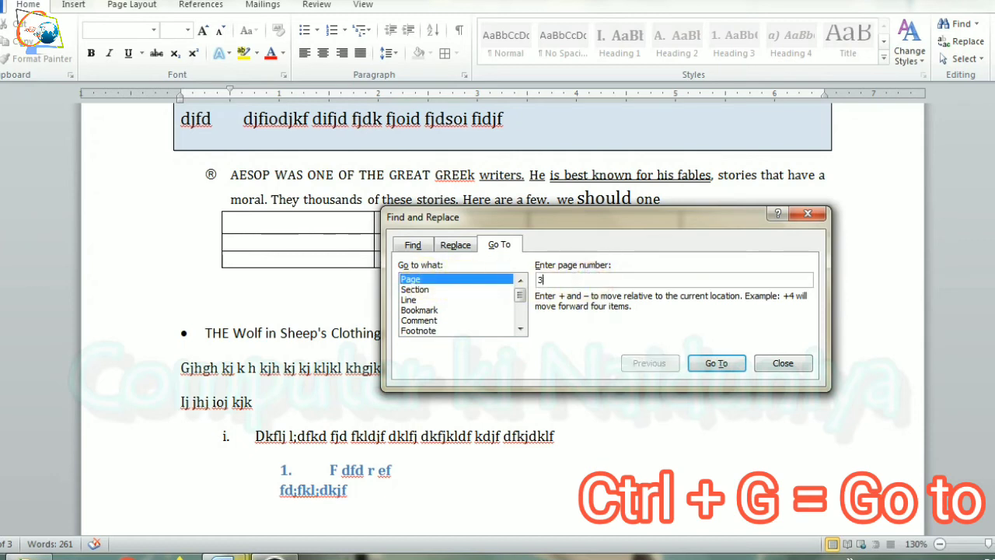
click(708, 364)
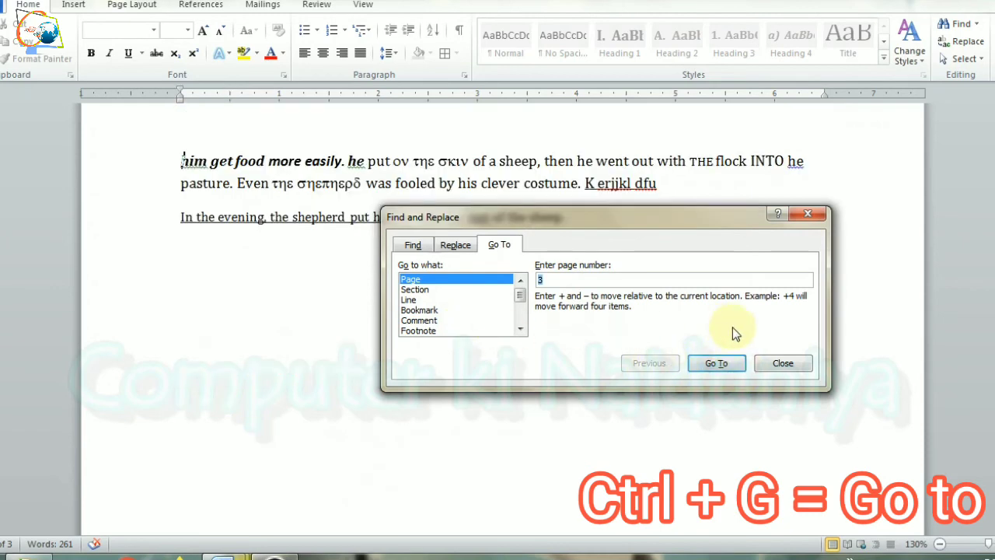
Step: Close the Go To dialog, reopen it from the empty part of page 3, and close it again
click(785, 363)
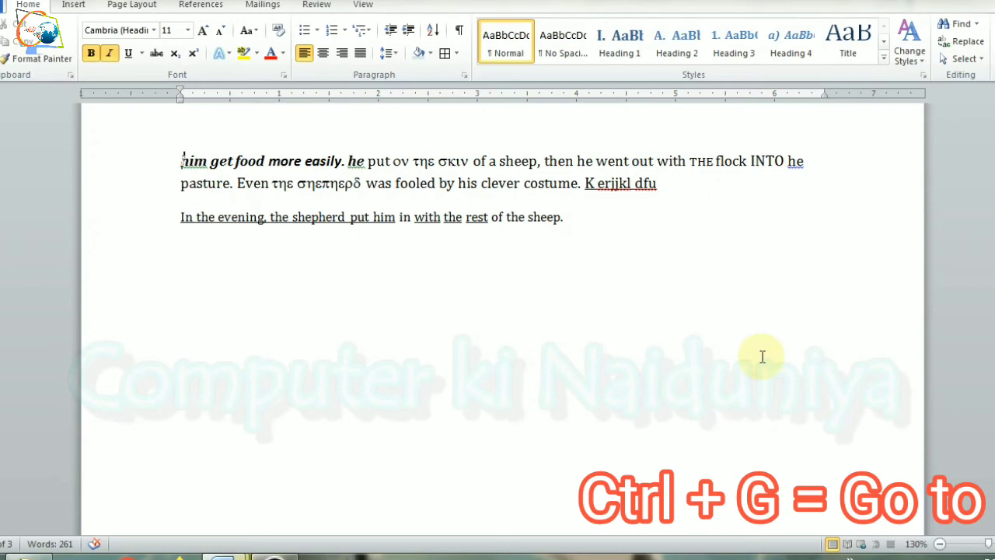
scroll(763, 357, down, 5)
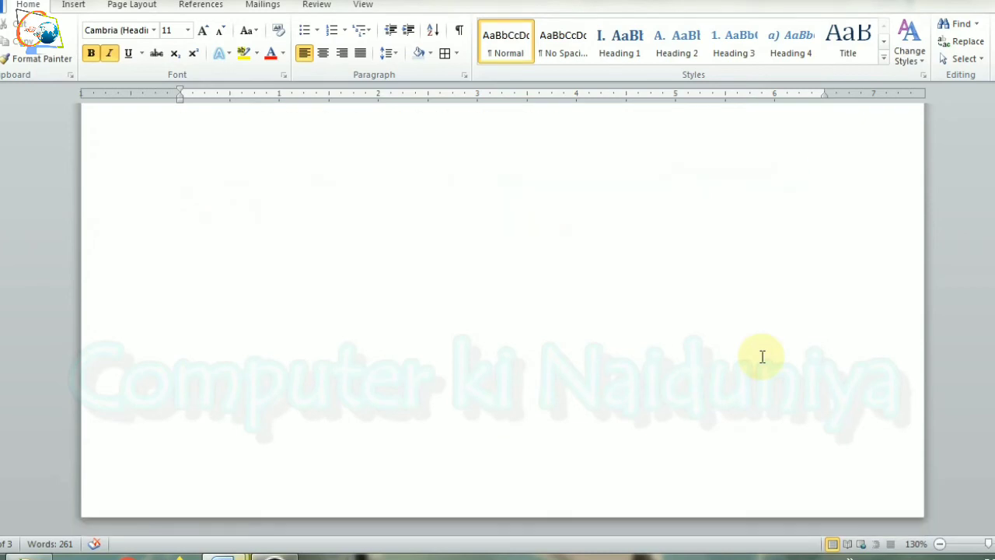
key(ctrl+g)
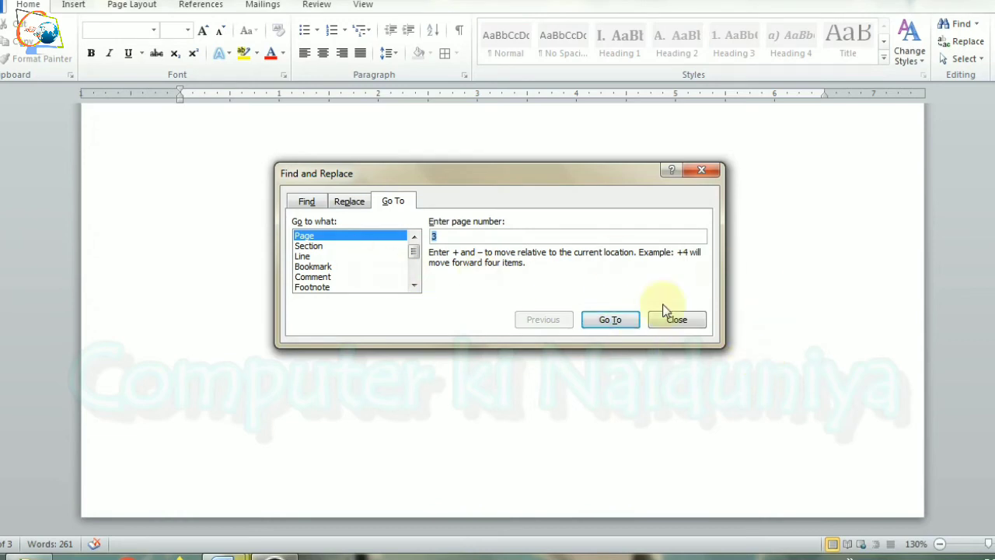
click(676, 318)
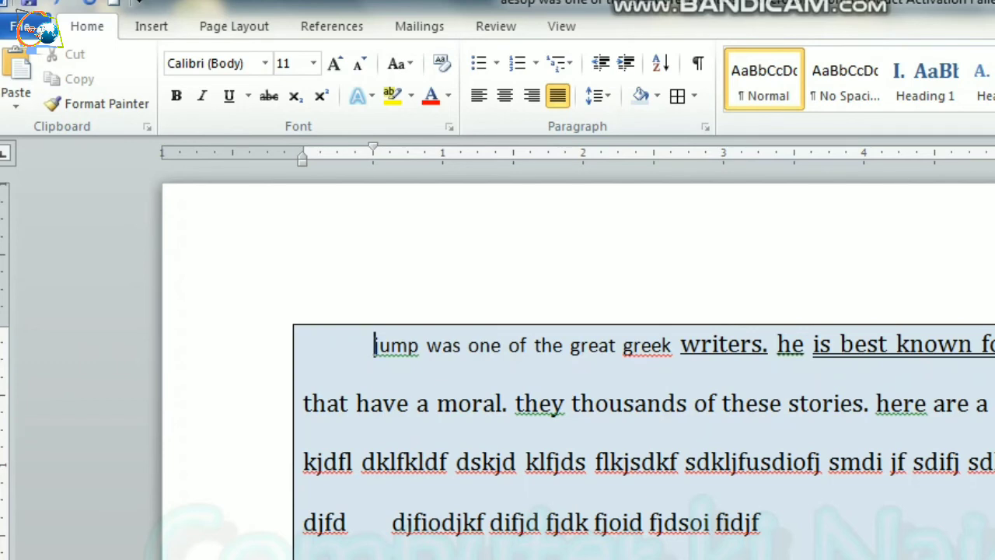
Step: Set the font to Arial for the insertion point at the start of the shaded first paragraph
key(alt)
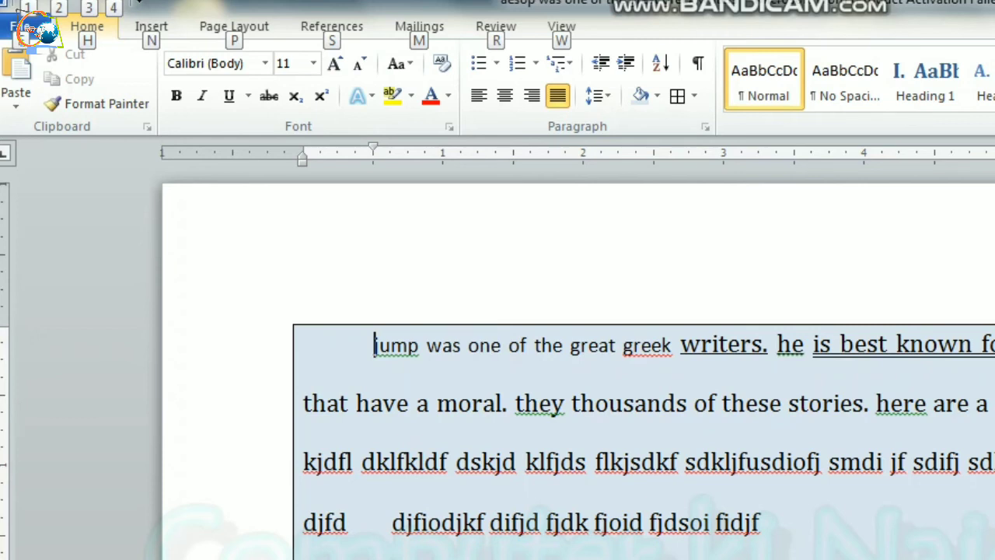
key(h)
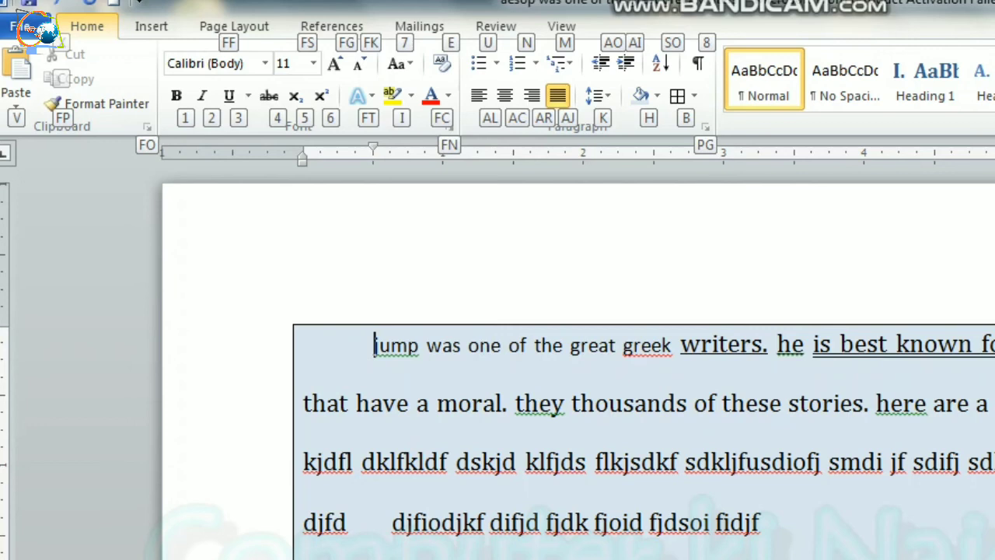
key(f)
key(f)
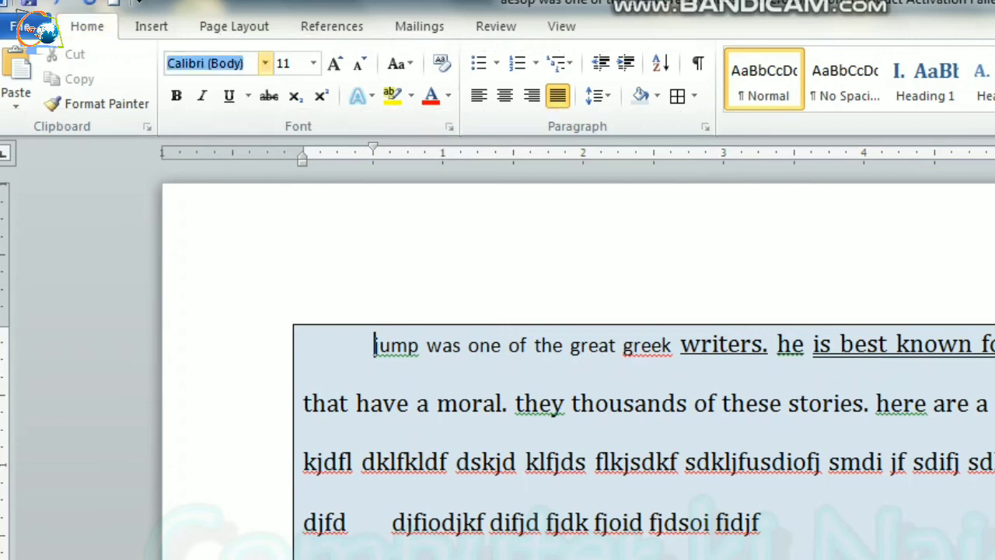
text(Arial)
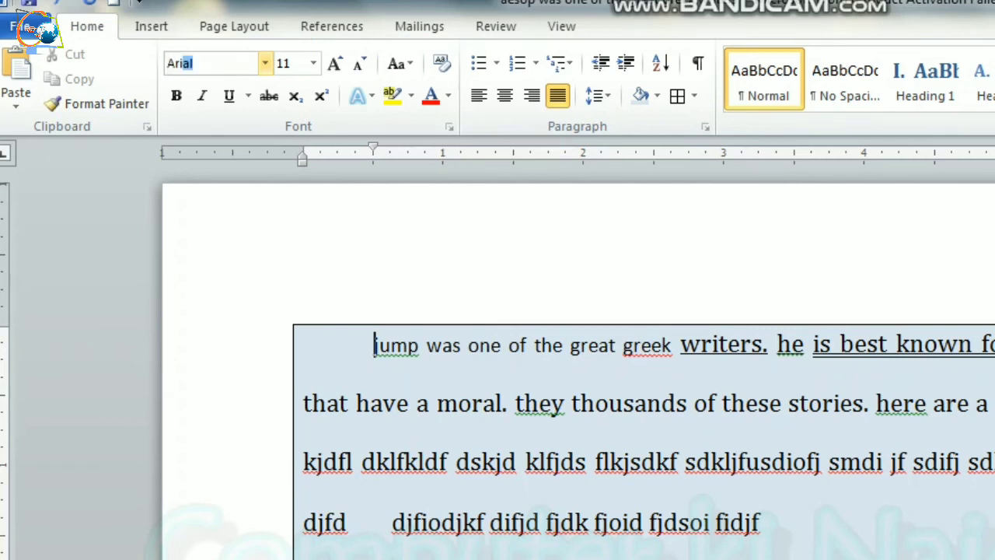
key(Return)
key(alt)
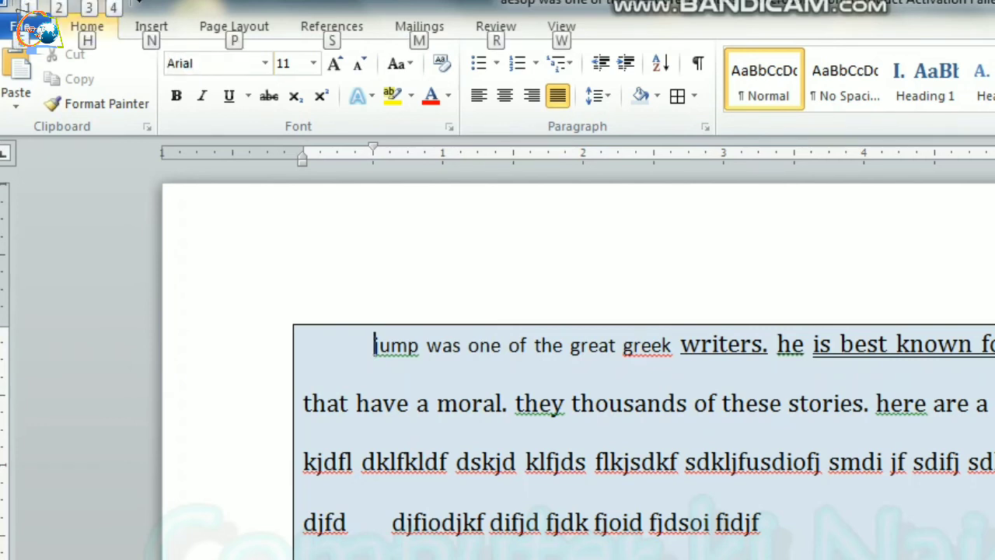
key(h)
key(f)
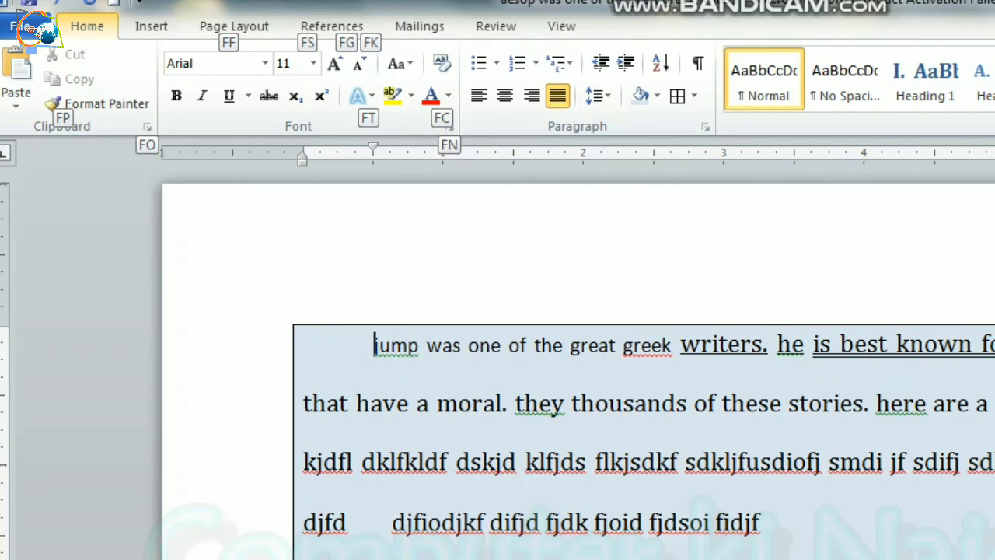
text(fjds)
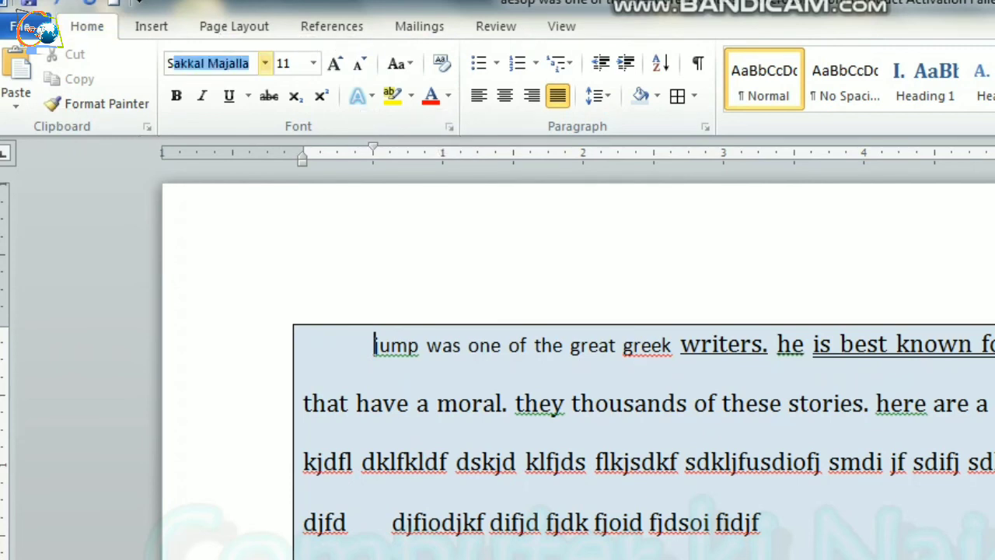
click(772, 461)
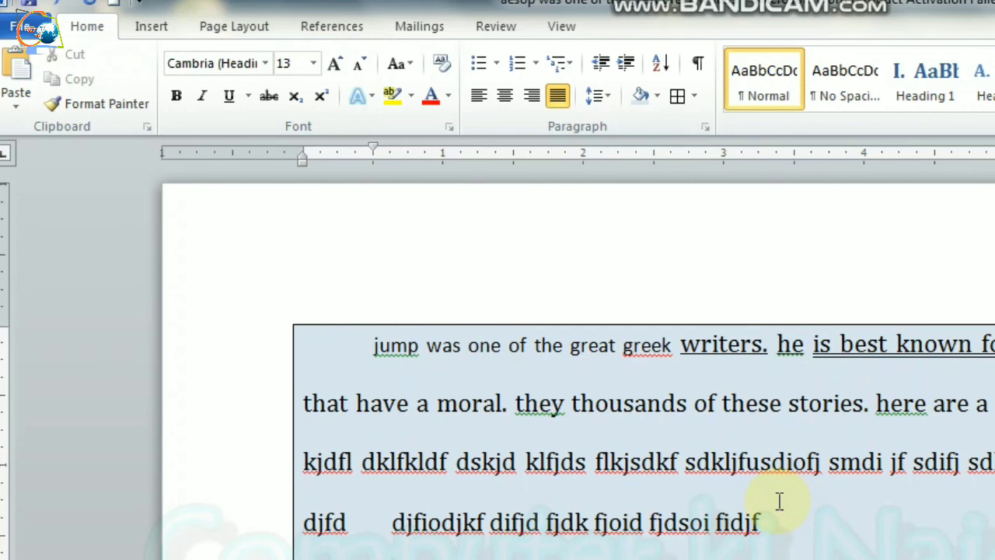
Step: Clear the formatting of the shaded first paragraph, including its border, shading and first-line indent
key(alt)
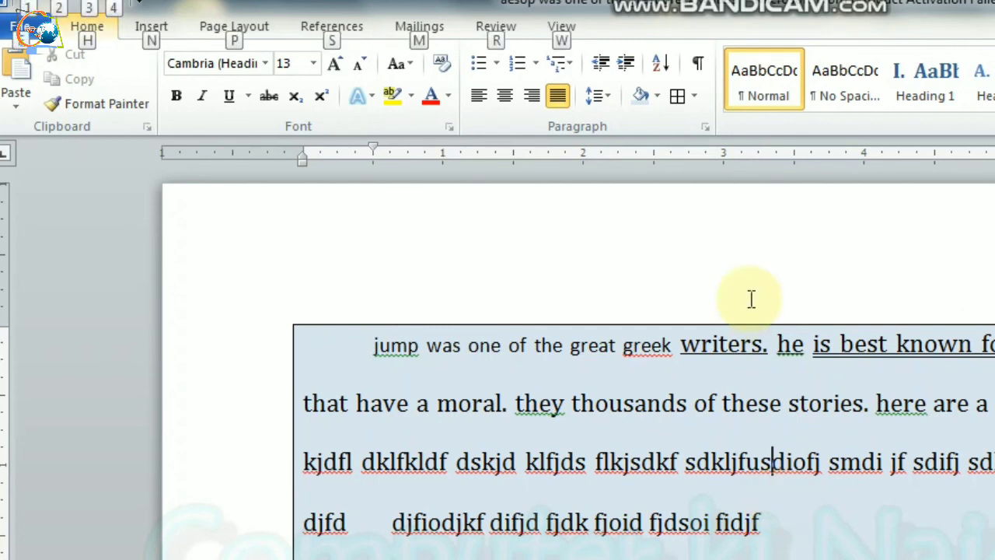
key(h)
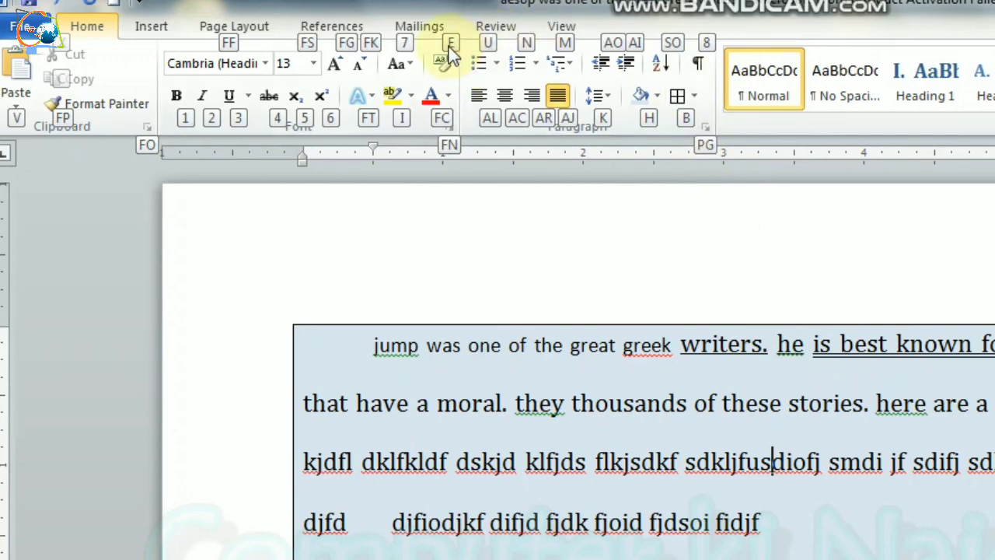
click(558, 379)
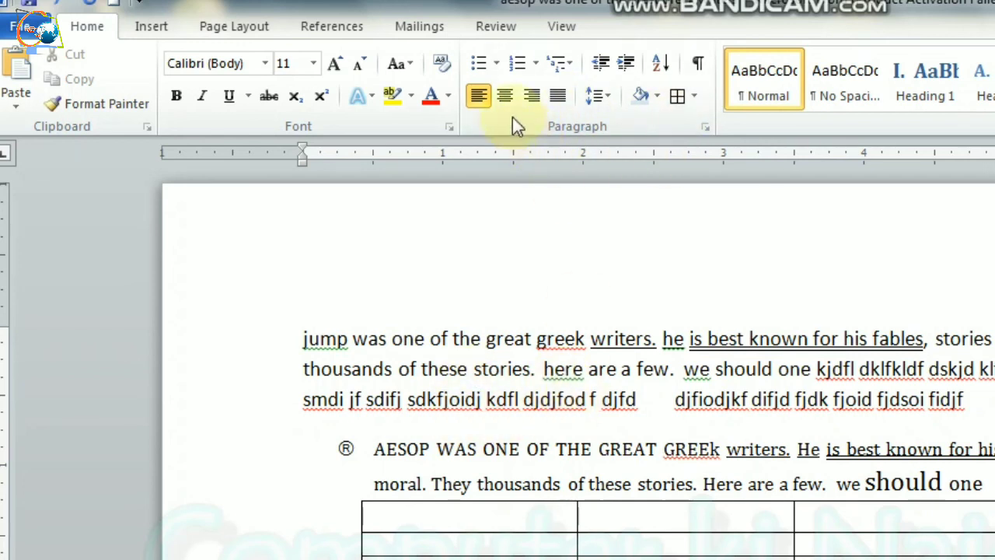
Step: View the theme and standard font colors on offer, closing the palette without choosing one
click(450, 96)
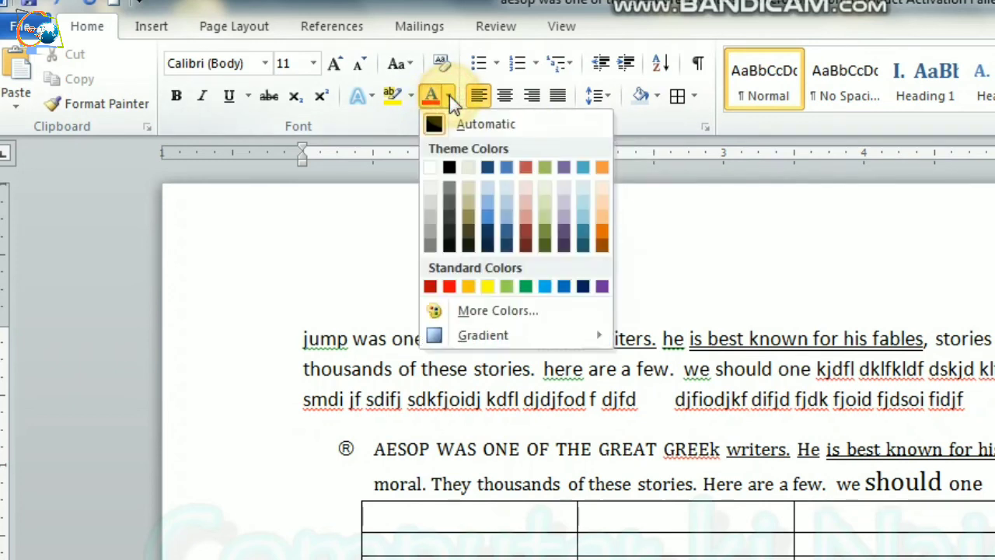
click(652, 233)
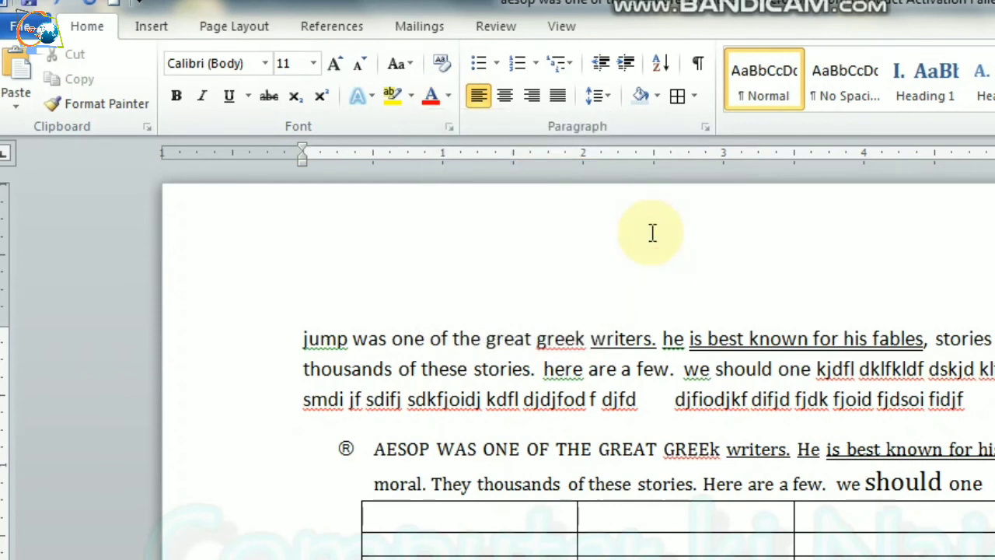